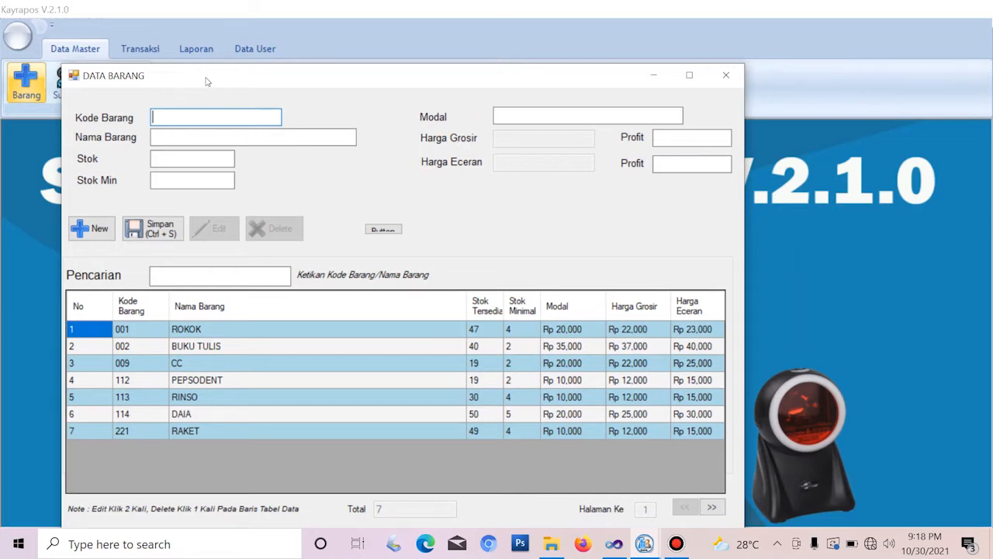
left_click_drag(207, 80, 249, 86)
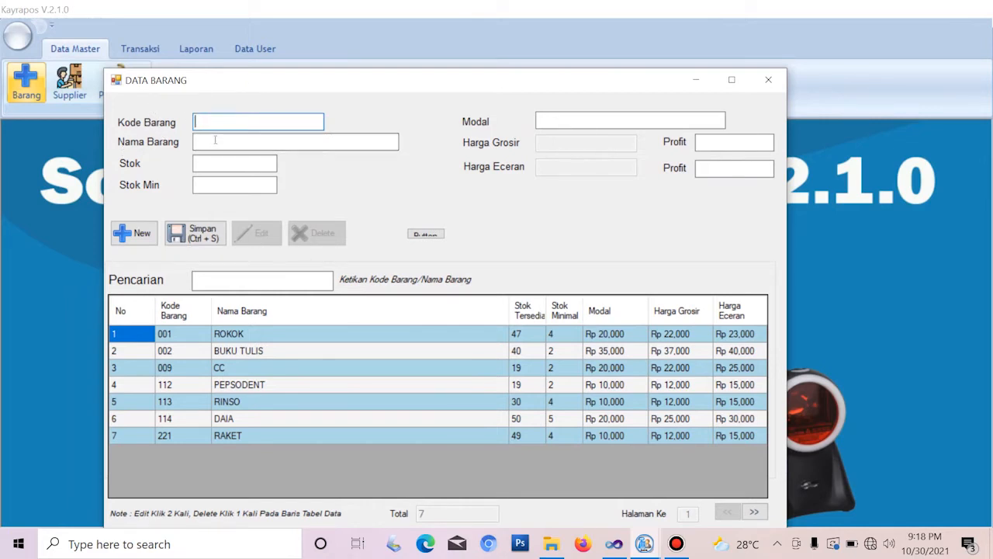
left_click_drag(203, 84, 157, 74)
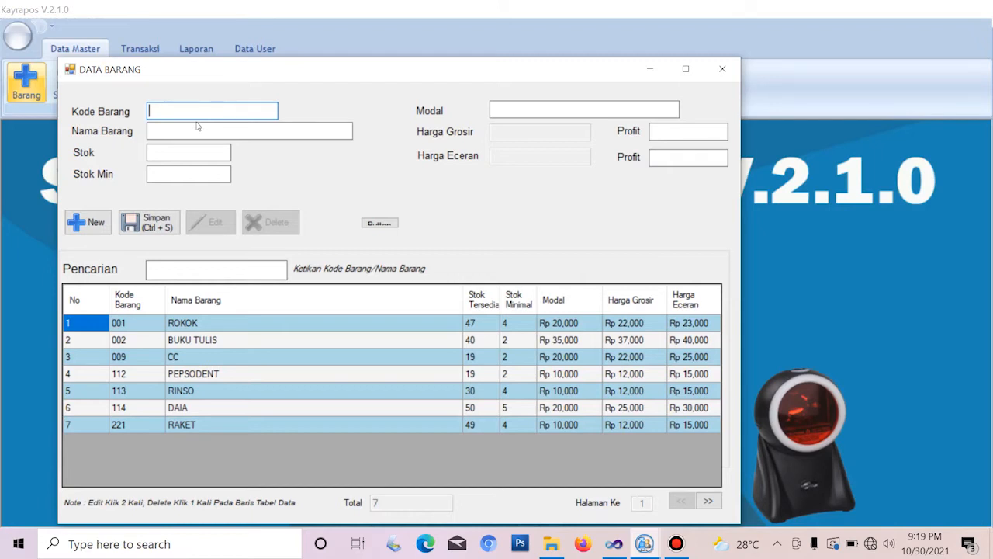
Enter item code 223, name 'Rokok Samsu' and stock quantity 50
type("223")
key("Tab")
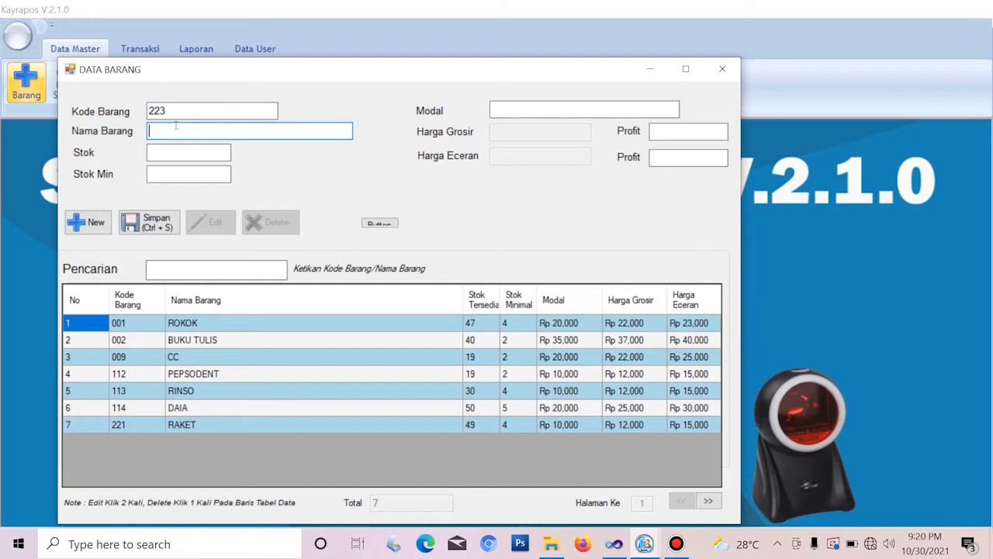
type("Rokok Samsu")
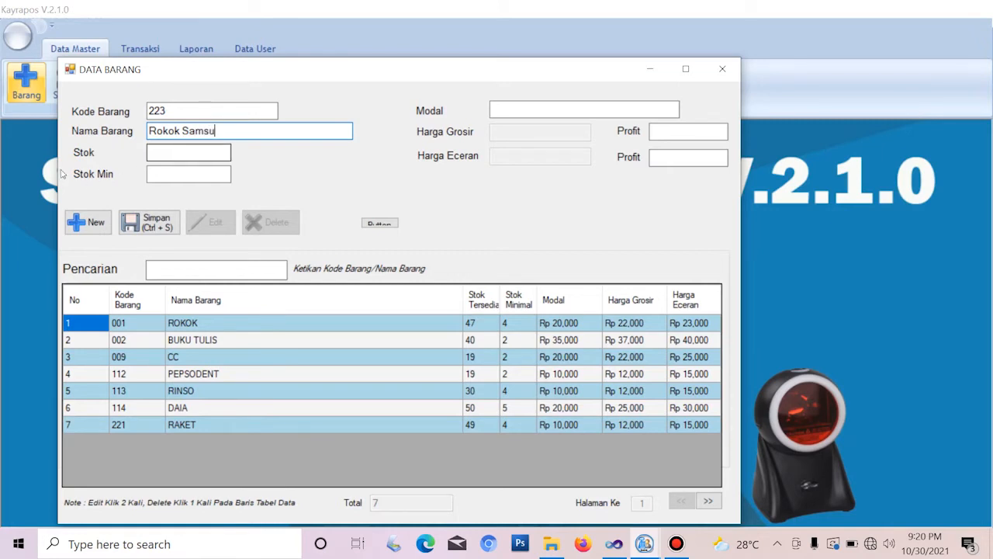
left_click(152, 155)
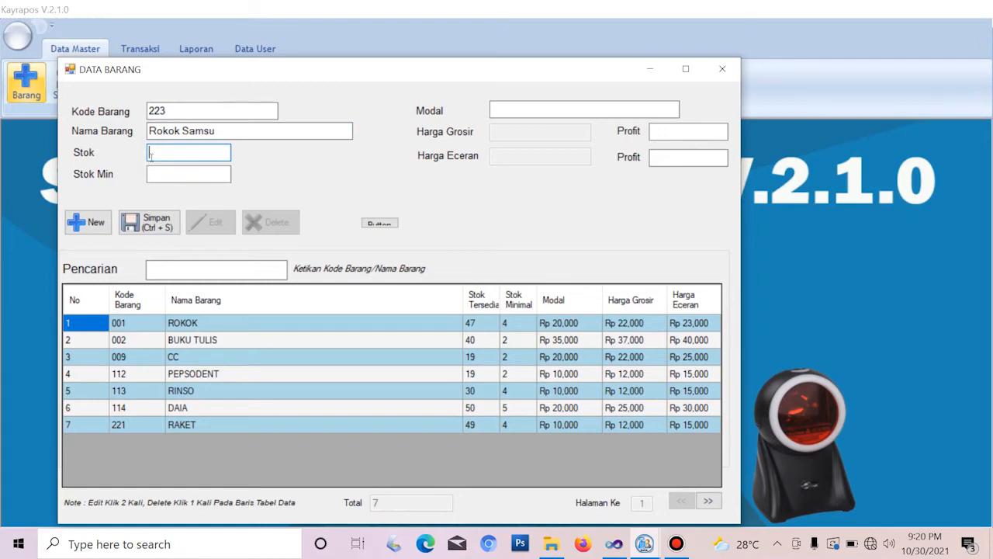
type("50")
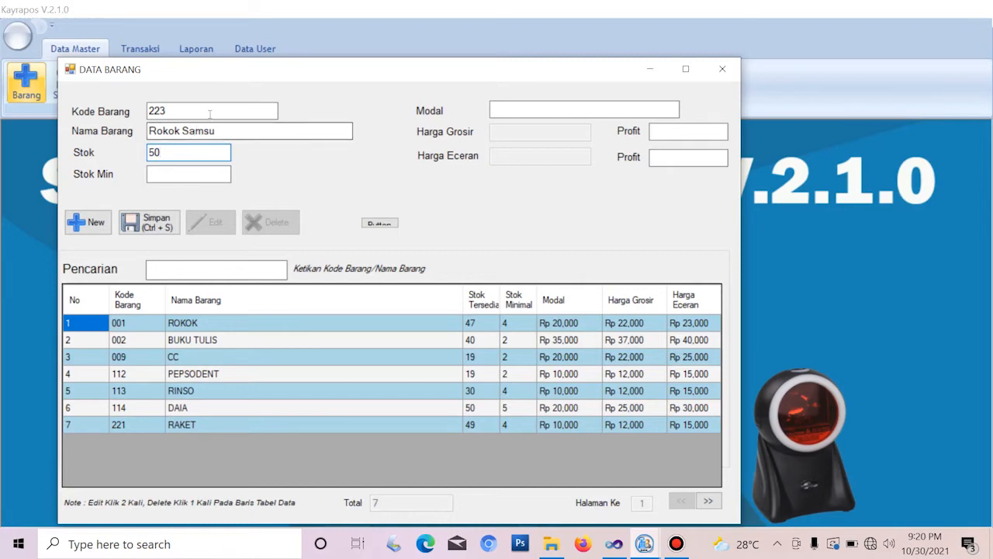
Extend the item name to 'Rokok Samsu Bungkus' and set minimum stock to 5
left_click(233, 132)
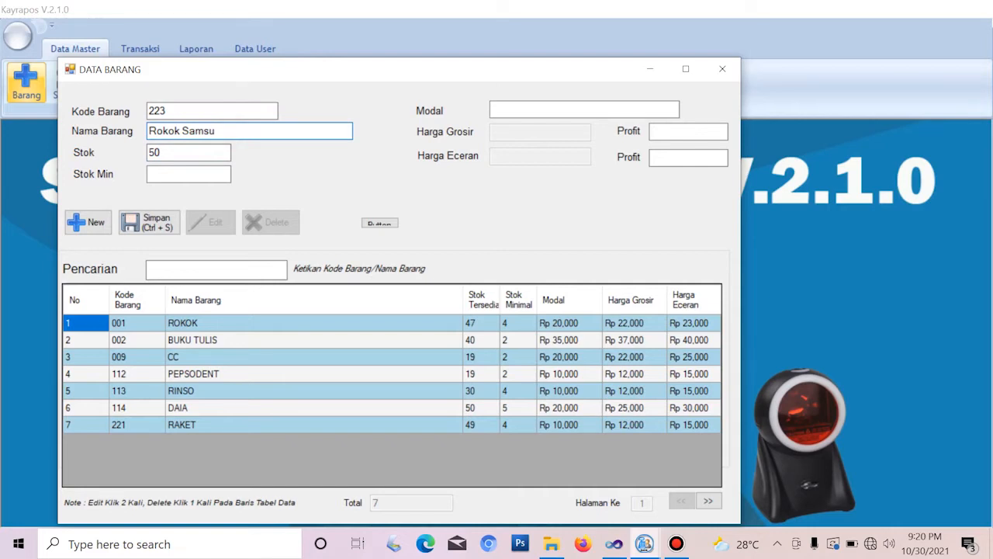
type("bungkus")
left_click(223, 130)
key("BackSpace")
type("B")
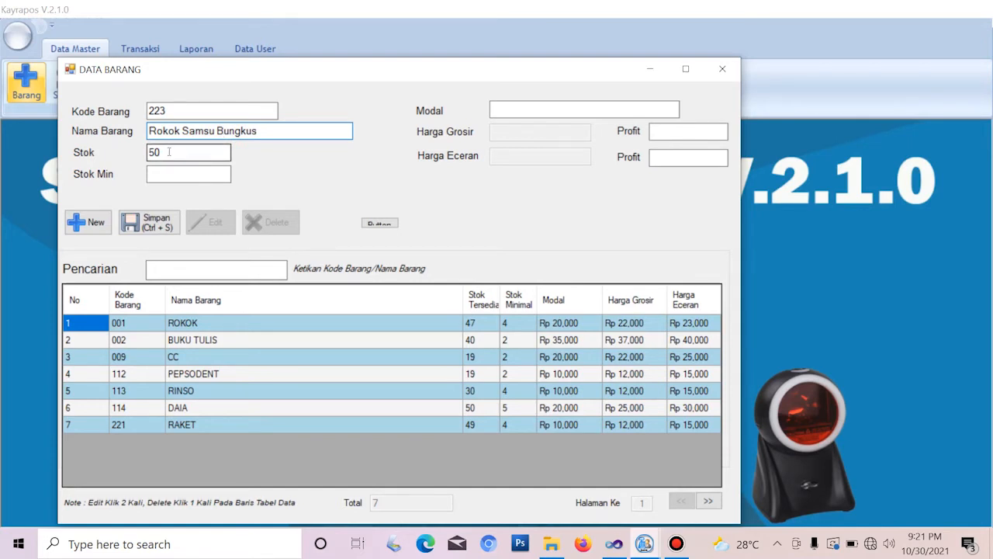
left_click(164, 173)
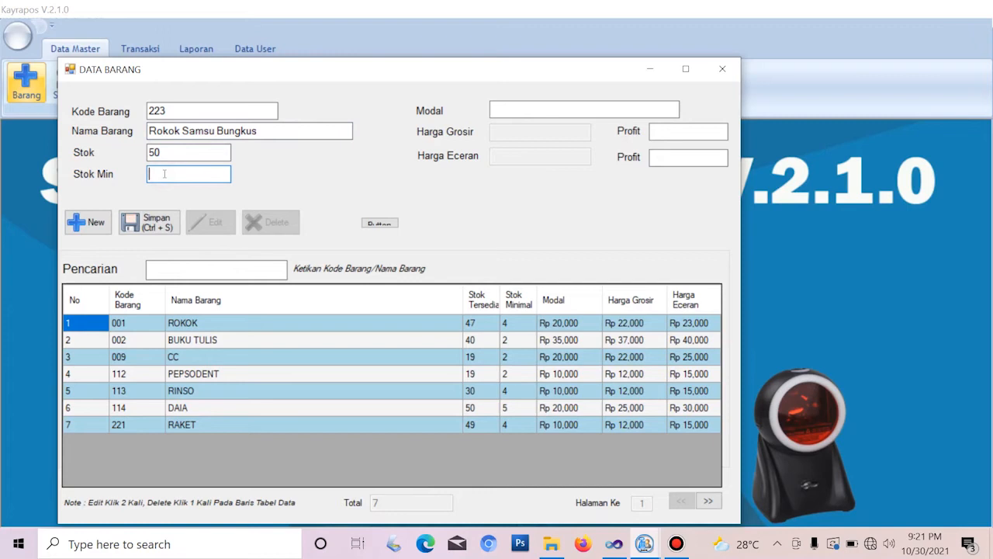
type("5")
left_click(520, 112)
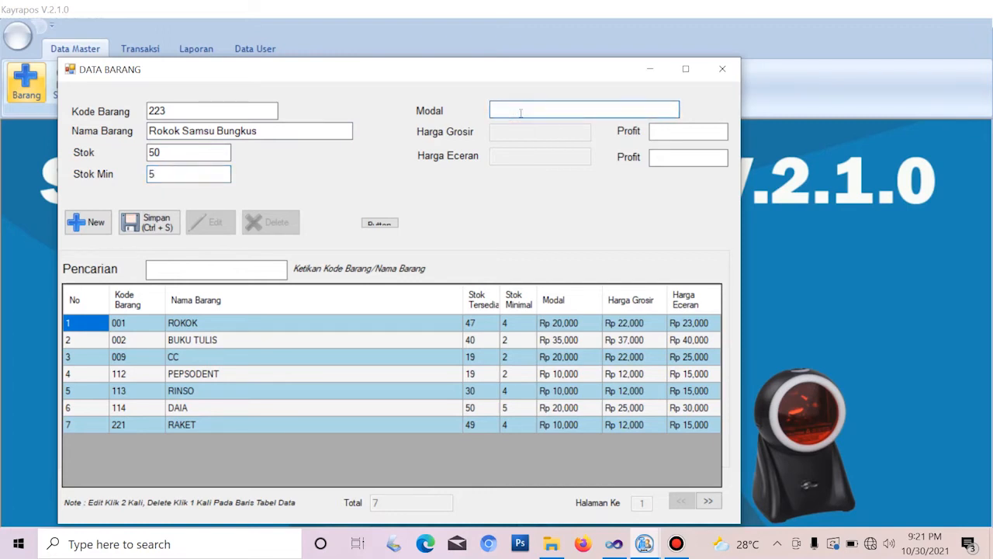
Give item 223 cost 20,000 with profits 3,000 and 5,000, then save it with Ctrl+S
type("20,000")
key("Tab")
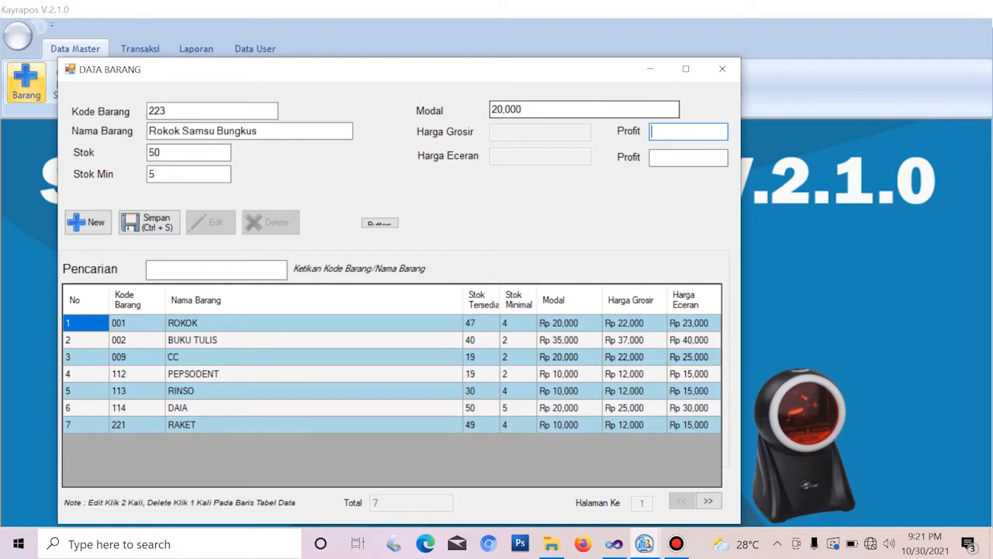
type("3000")
key("Tab")
type("5")
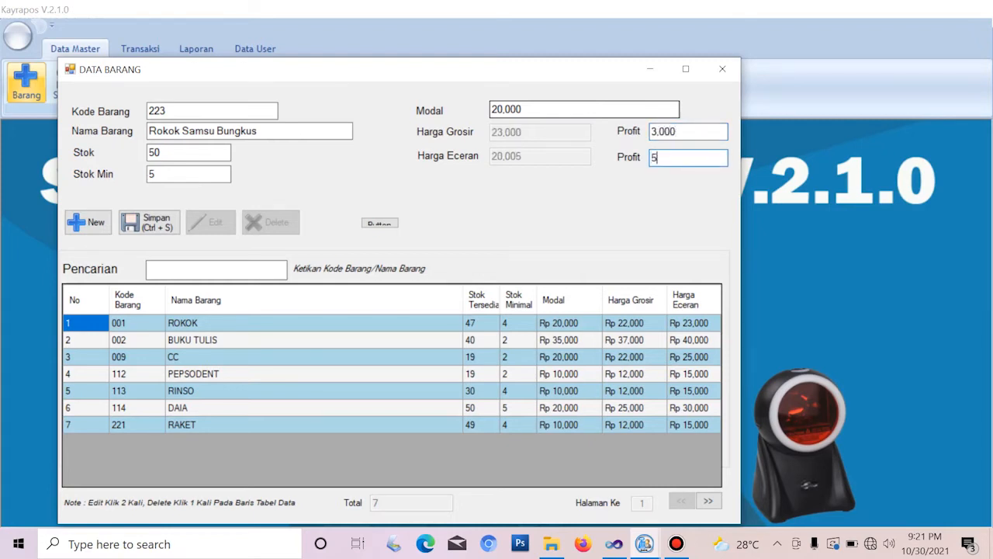
type(",000")
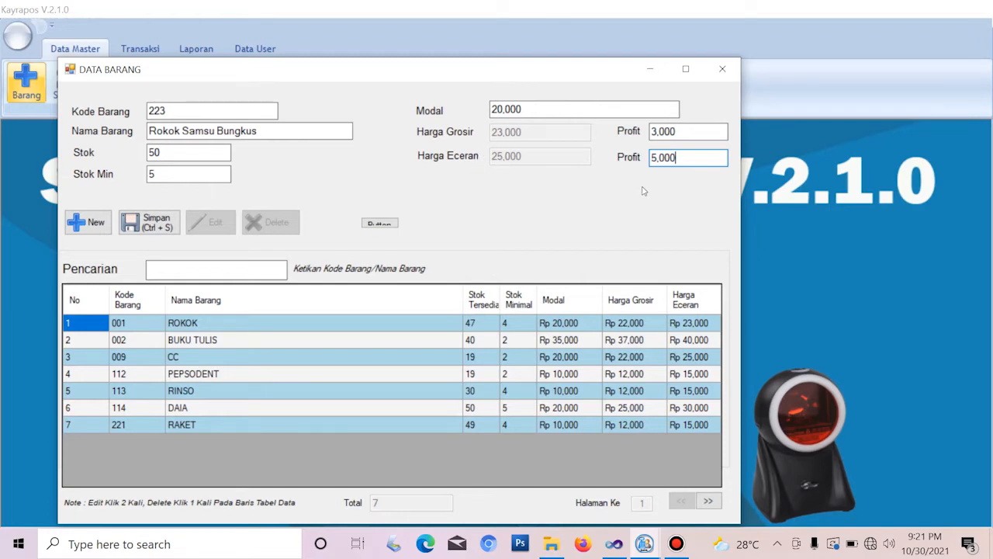
double_click(691, 157)
key("ctrl+s")
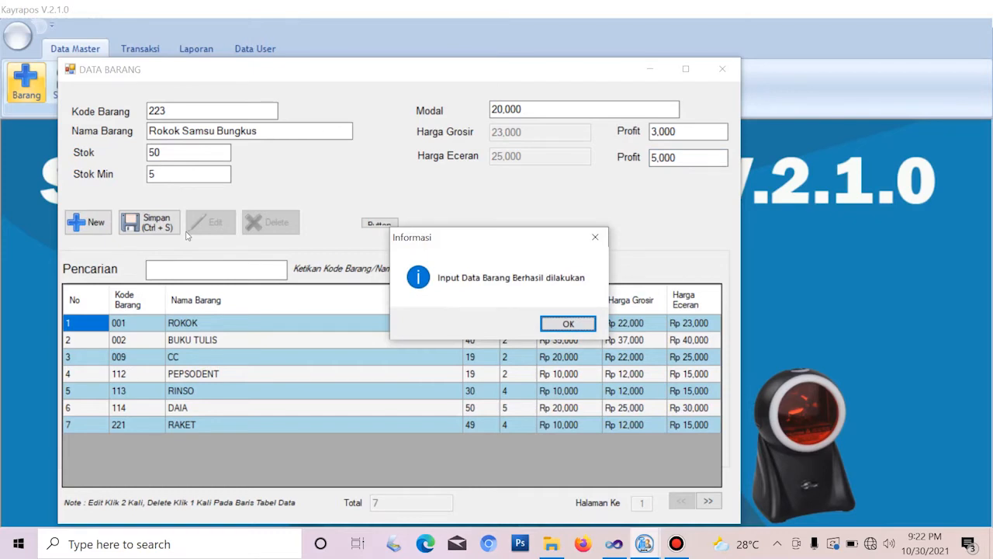
Acknowledge the save confirmation so ROKOK SAMSU BUNGKUS appears as row 8
key("Return")
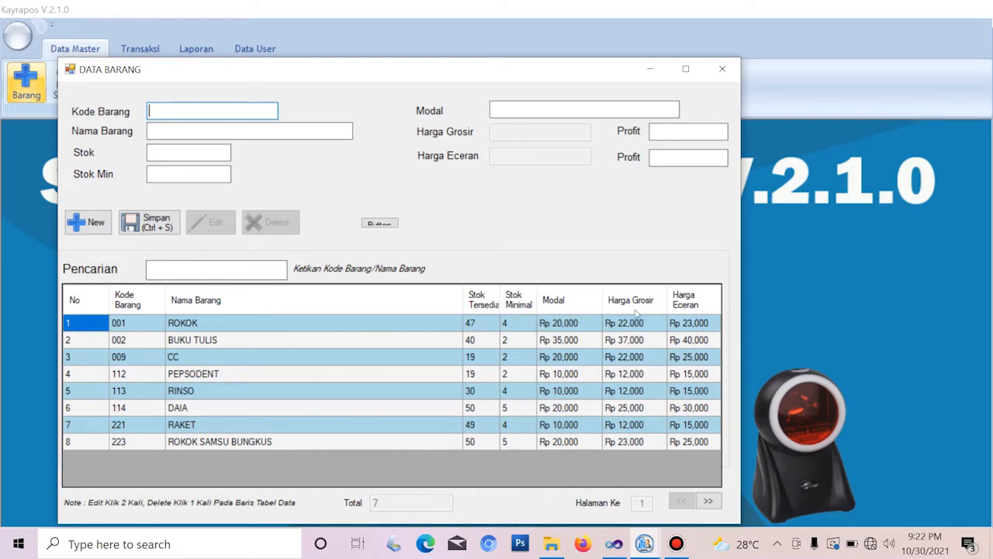
Load row 8, item 223 ROKOK SAMSU BUNGKUS, into the entry form for editing
left_click(194, 445)
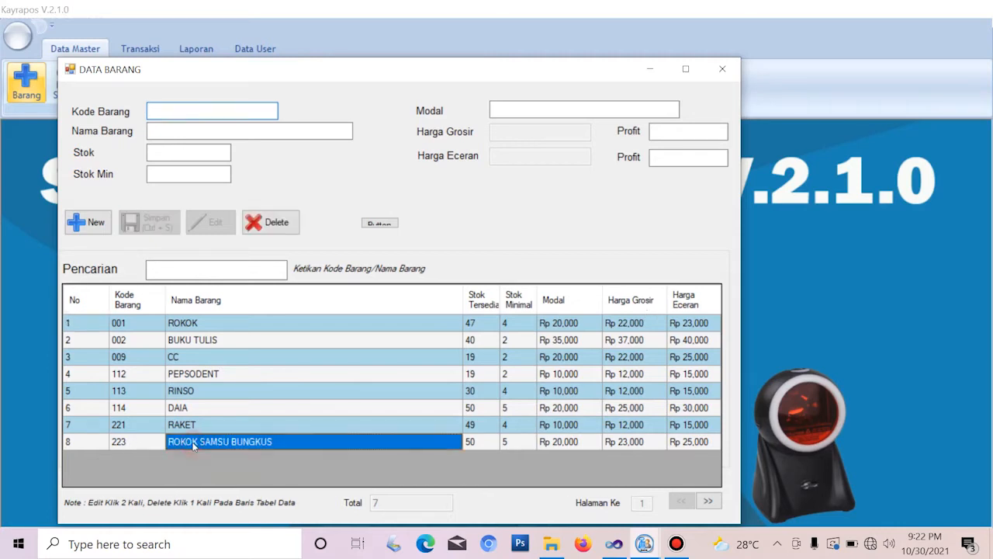
left_click(186, 427)
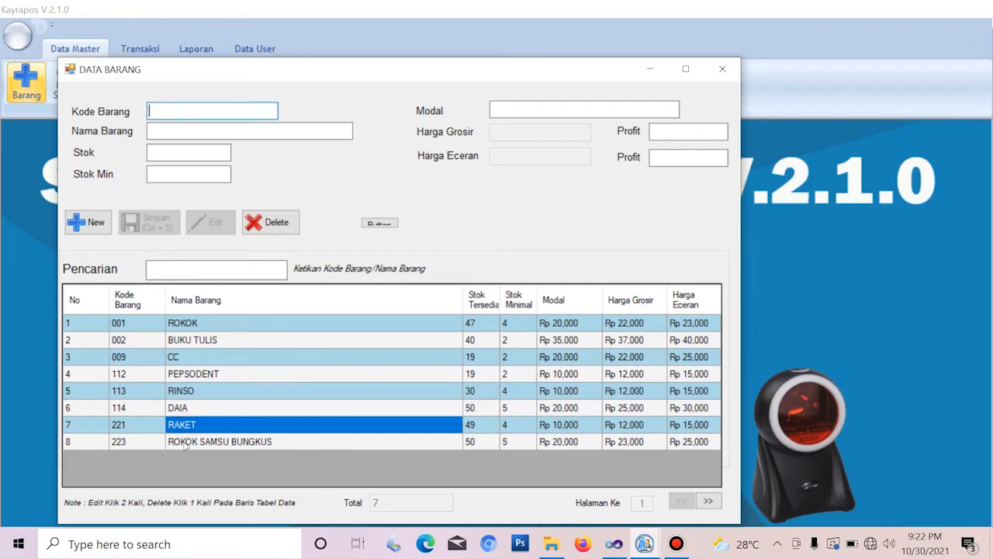
left_click(184, 448)
double_click(184, 447)
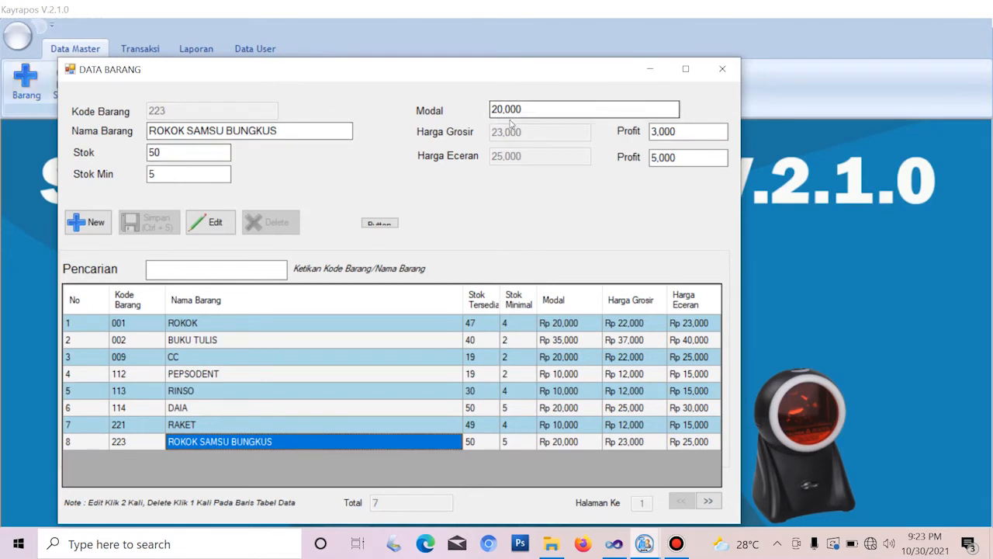
Try a cost of 25,000, restore it to 20,000, and close the Data Barang window
left_click(535, 109)
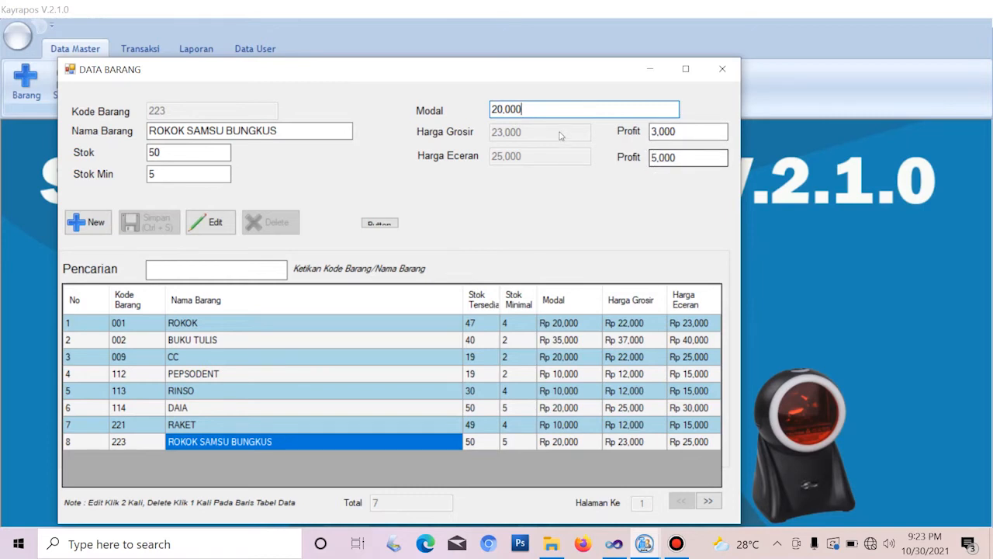
key("BackSpace")
key("BackSpace")
key("BackSpace")
key("BackSpace")
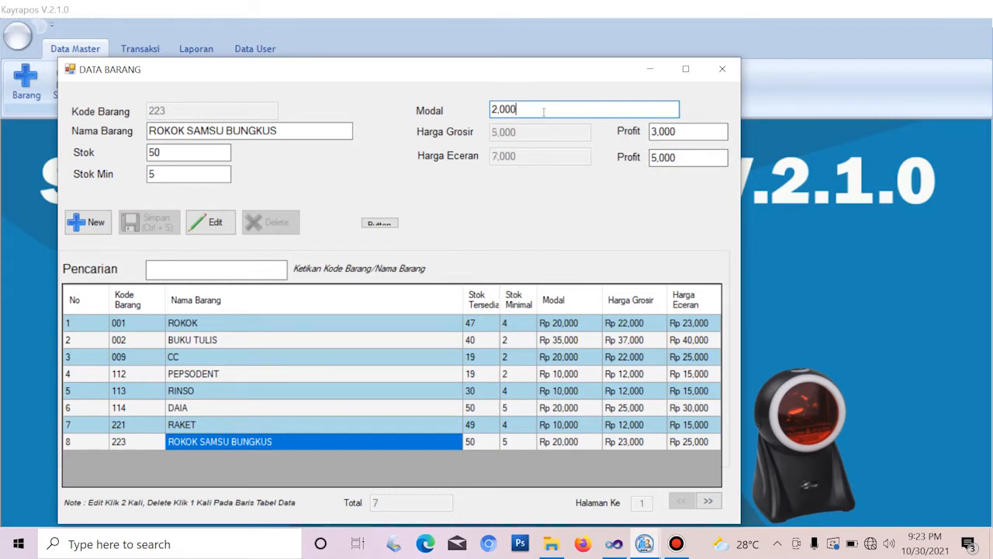
type("5000")
key("BackSpace")
key("BackSpace")
key("BackSpace")
key("BackSpace")
type("0000")
left_click(726, 71)
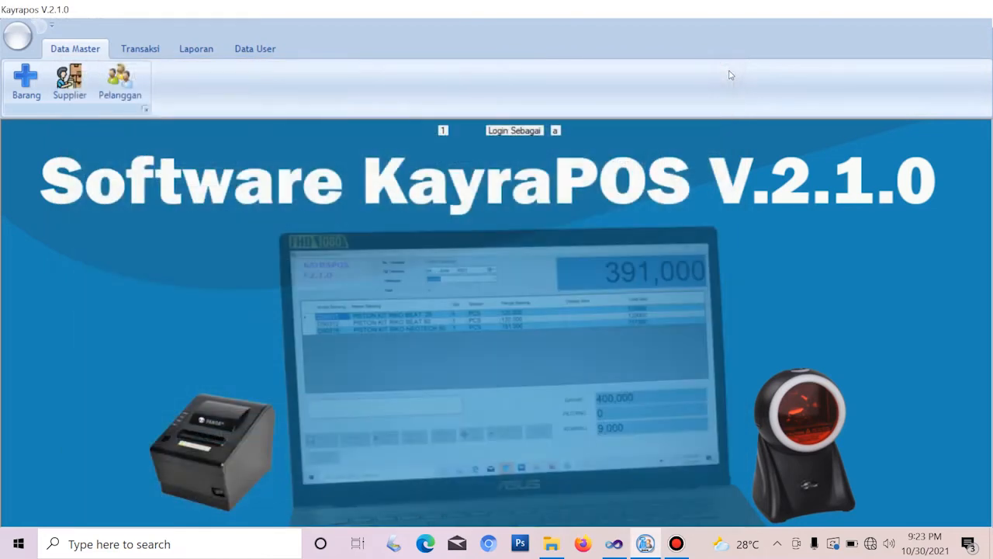
Open Data Master > Supplier and move the Data Supplier window toward the screen centre
left_click(74, 87)
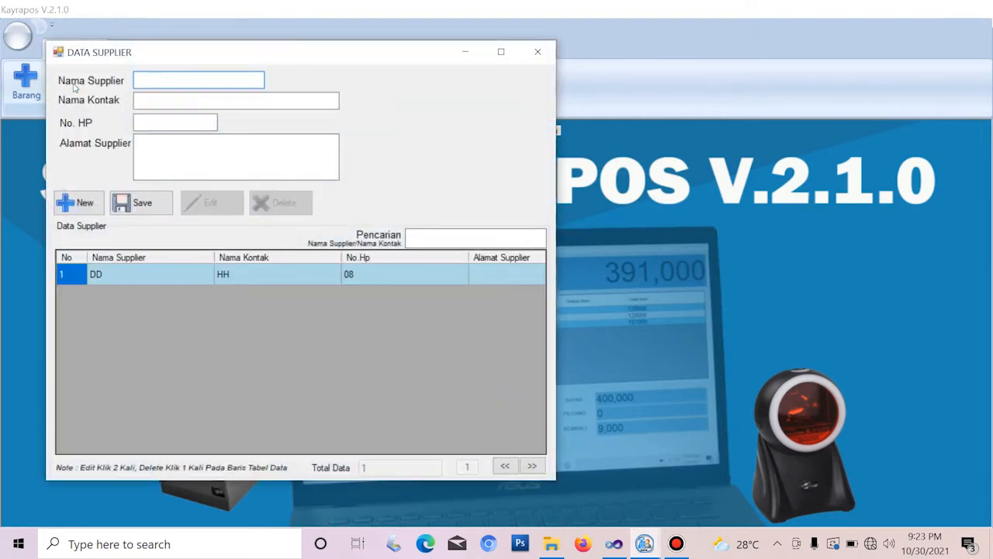
left_click_drag(180, 52, 261, 81)
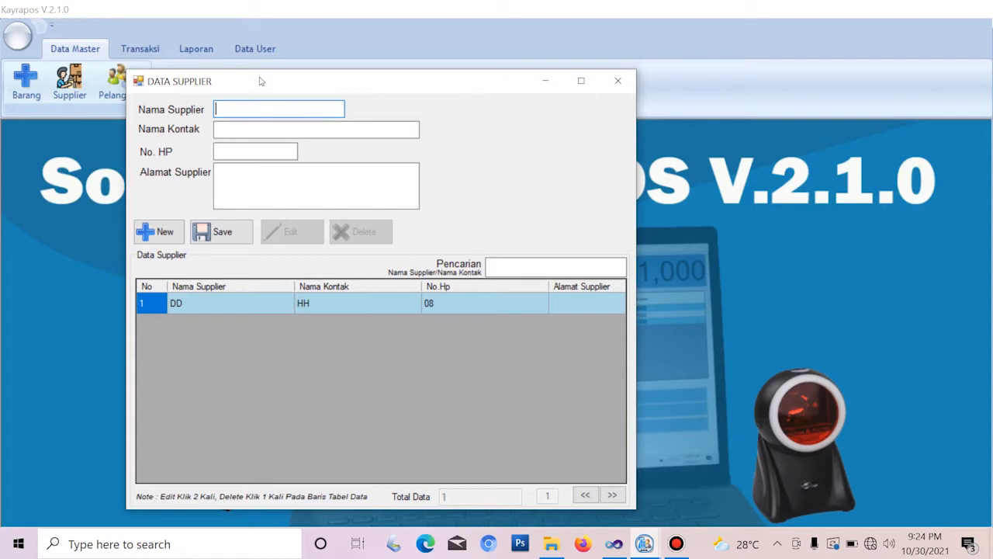
left_click_drag(261, 81, 353, 151)
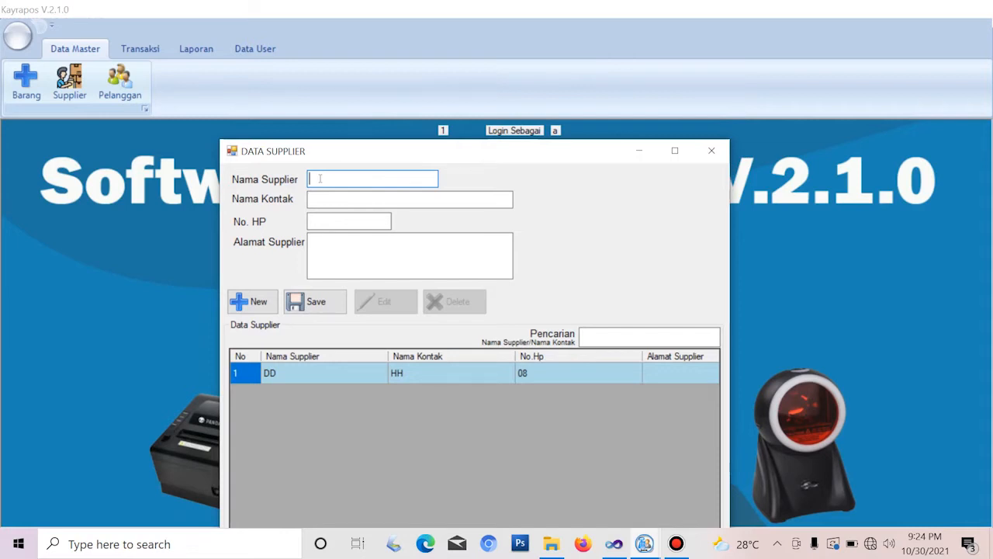
Enter supplier 'CV. Berkah' with its contact name, mobile number and street address
type("CV. BErkah")
key("BackSpace")
key("BackSpace")
key("BackSpace")
key("BackSpace")
key("BackSpace")
type("erkah")
left_click(326, 198)
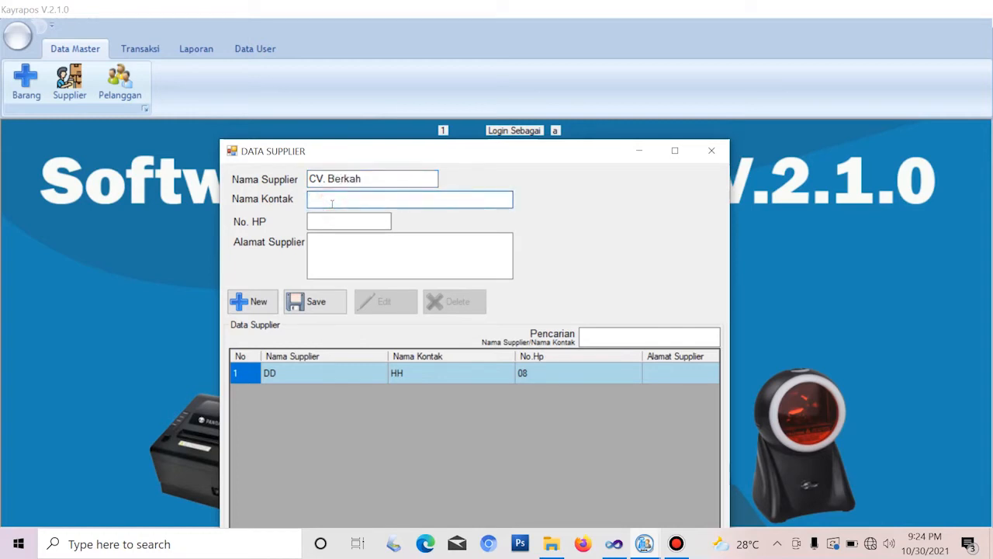
type("Doni")
left_click(333, 221)
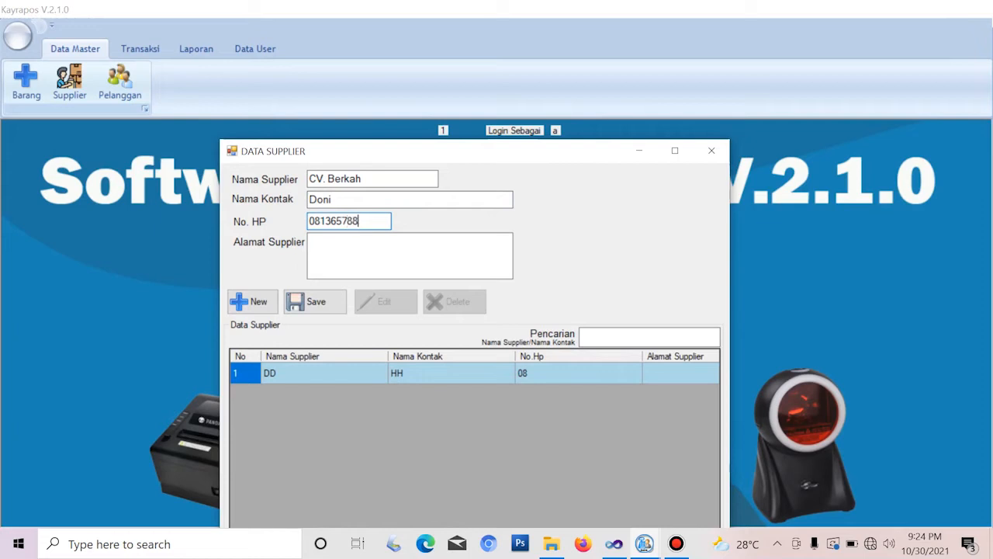
left_click(325, 245)
type("Jl")
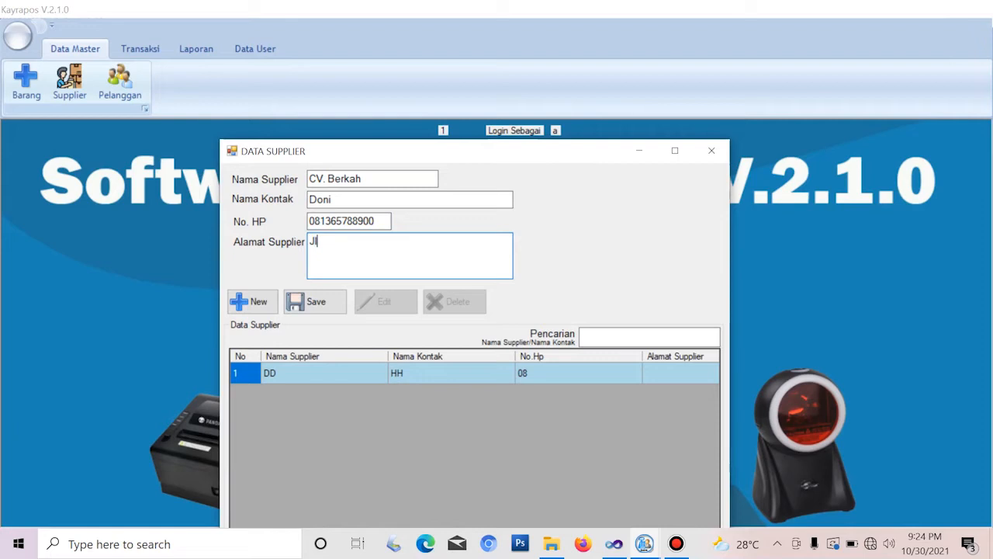
type(". Kubang Raya")
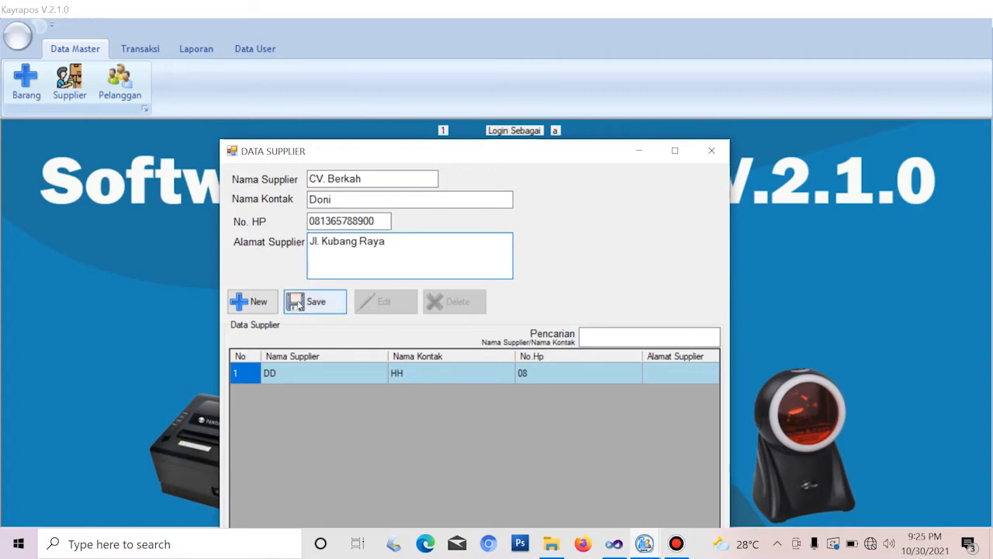
left_click(359, 152)
left_click_drag(359, 151, 329, 75)
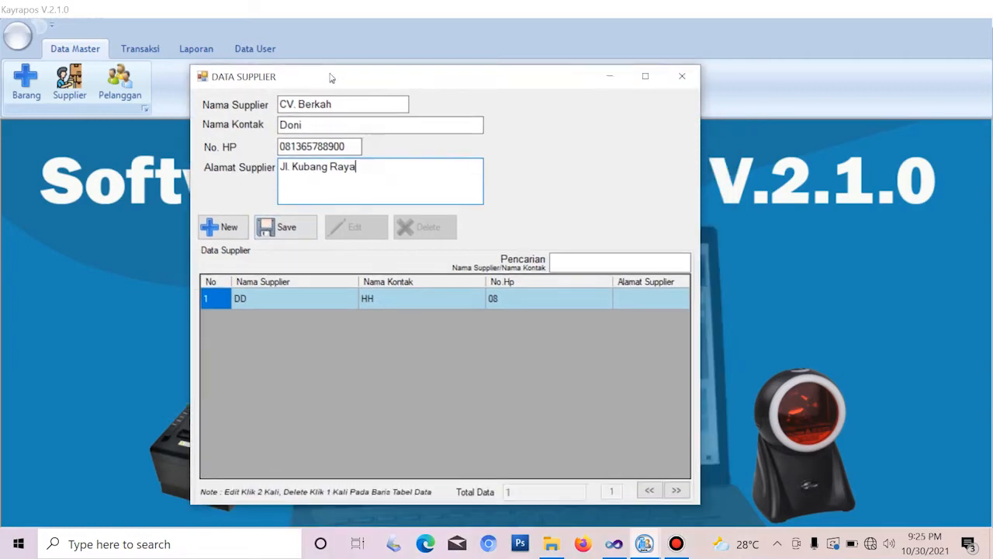
Save supplier CV. Berkah and dismiss the success confirmation
left_click(282, 225)
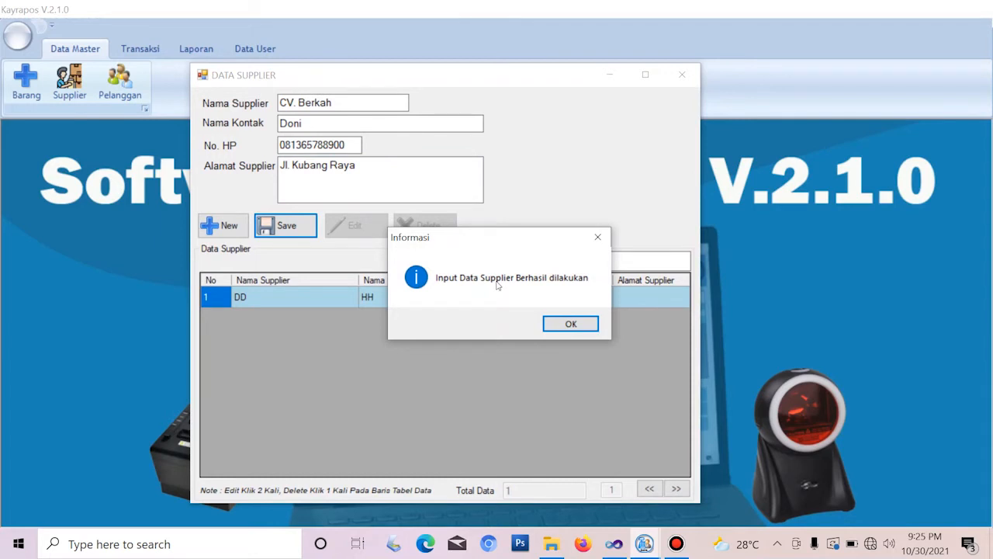
left_click(577, 326)
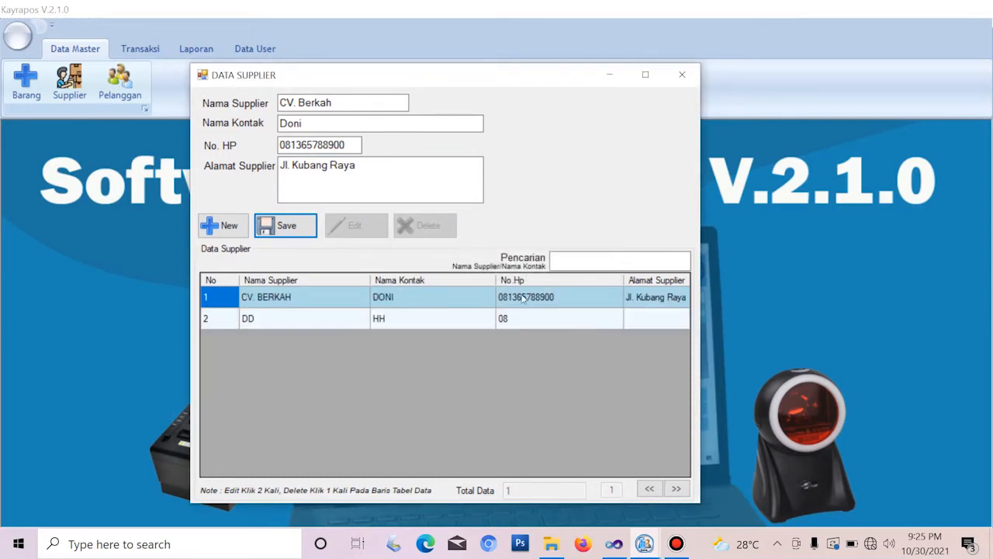
Close Data Supplier and open the Data Pelanggan customer form from Data Master
left_click(688, 79)
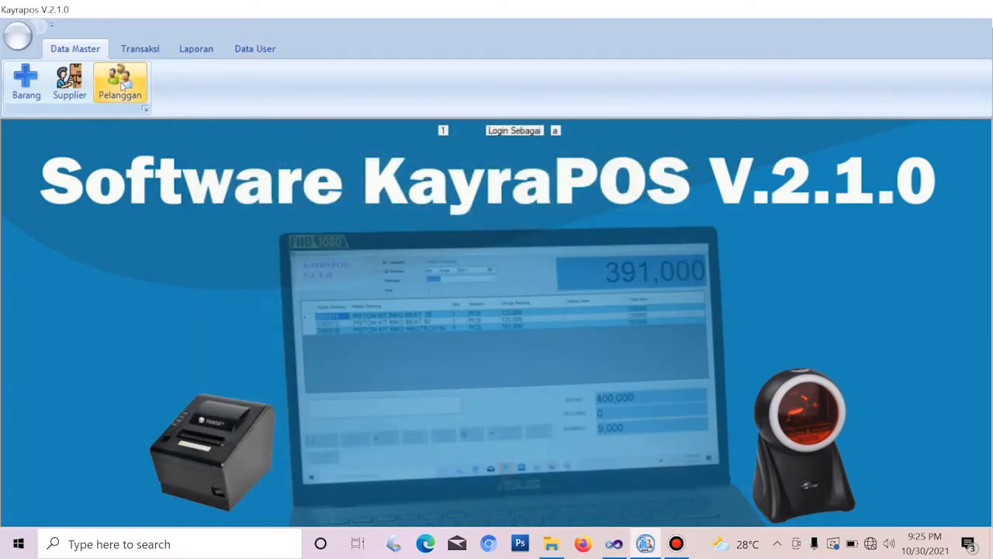
left_click(121, 86)
left_click_drag(258, 78, 370, 102)
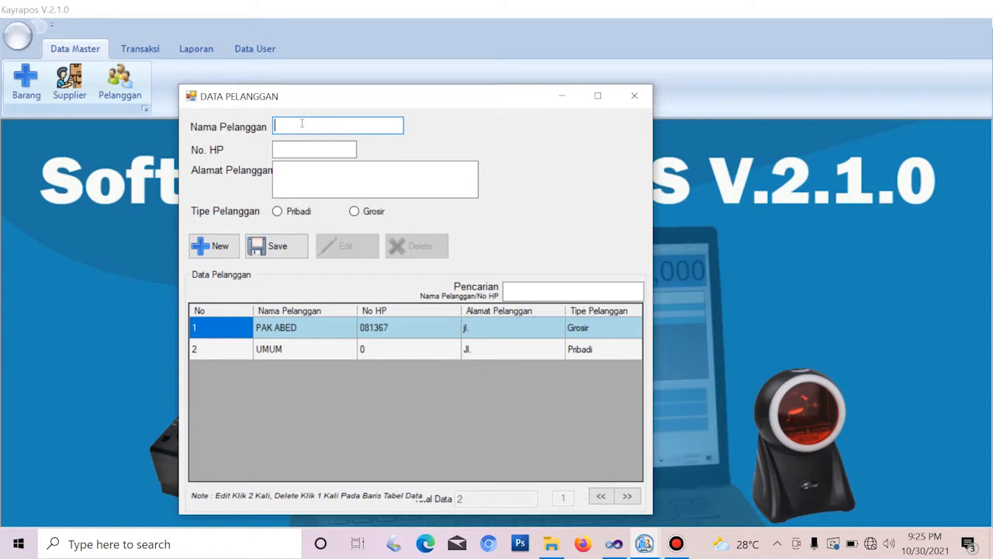
Fill in the new customer's name, mobile number and street address
type("Roni")
left_click(334, 148)
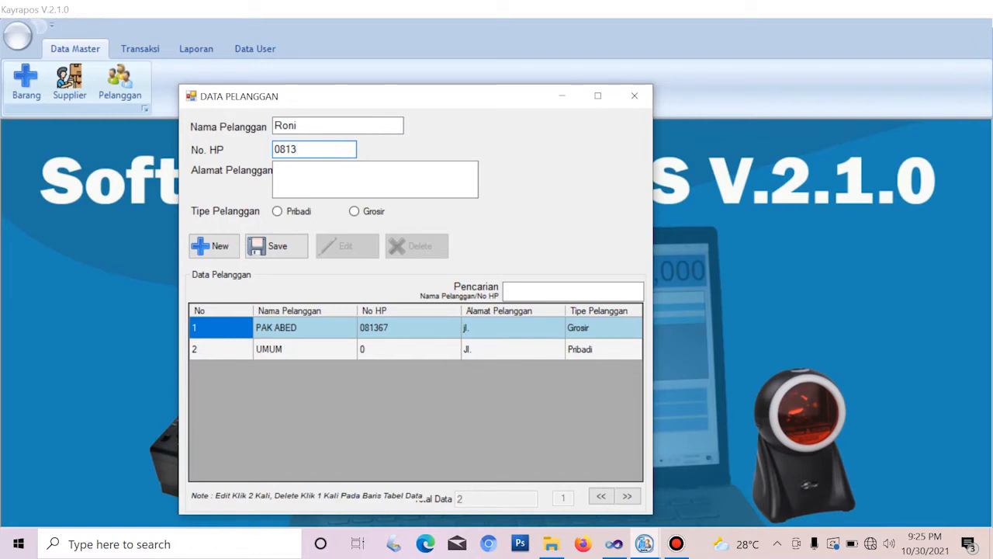
left_click(314, 174)
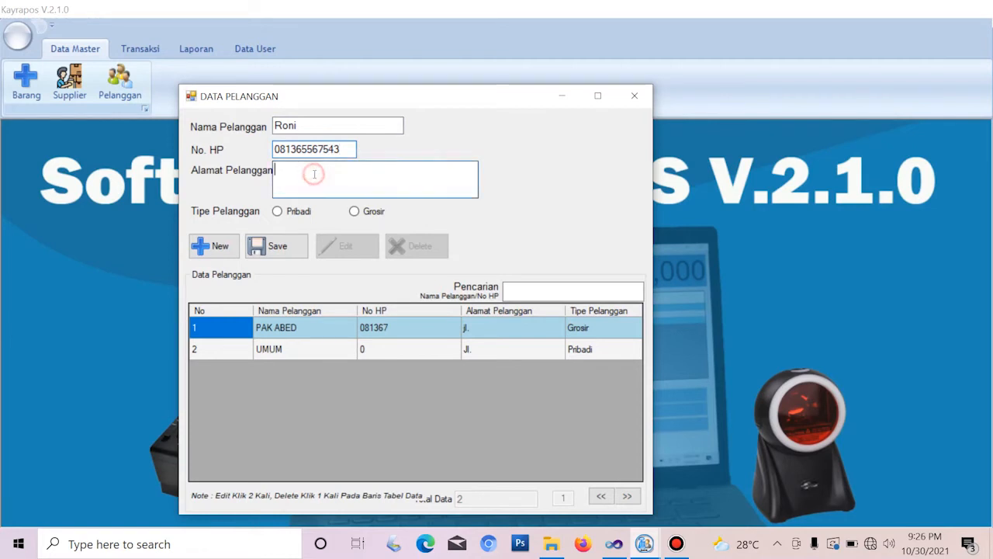
type("Jl. Garuda Sakti")
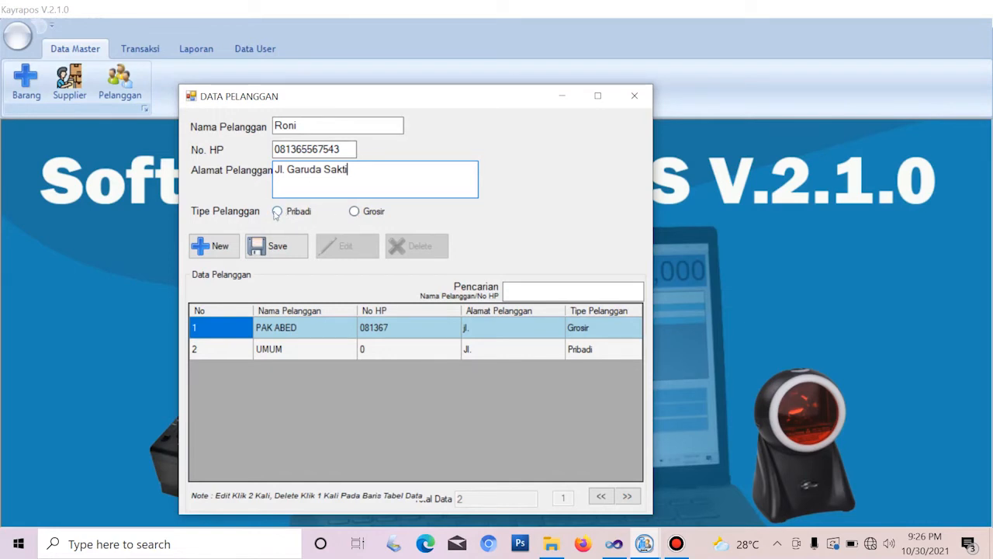
Mark the customer as Grosir, save it, and close the Data Pelanggan window
left_click(353, 217)
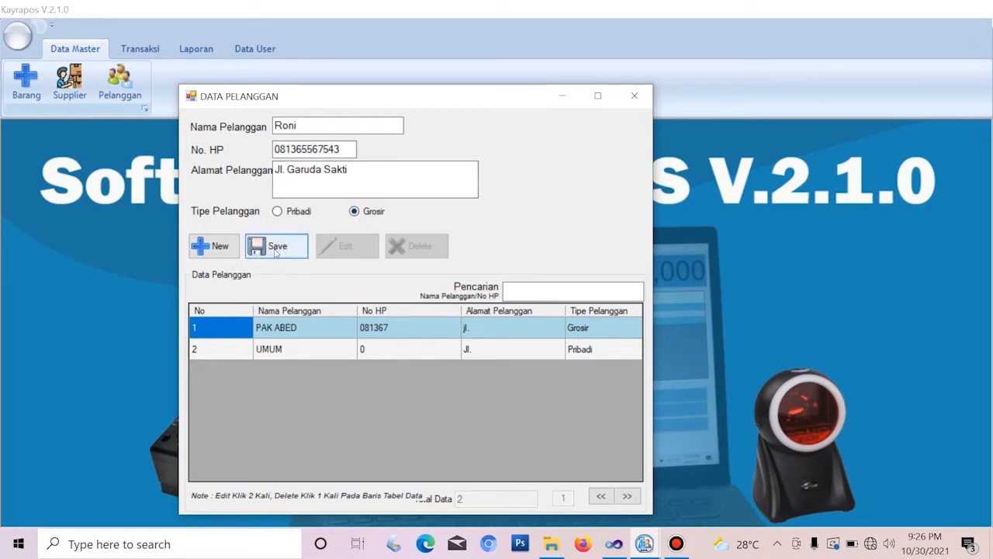
left_click(276, 247)
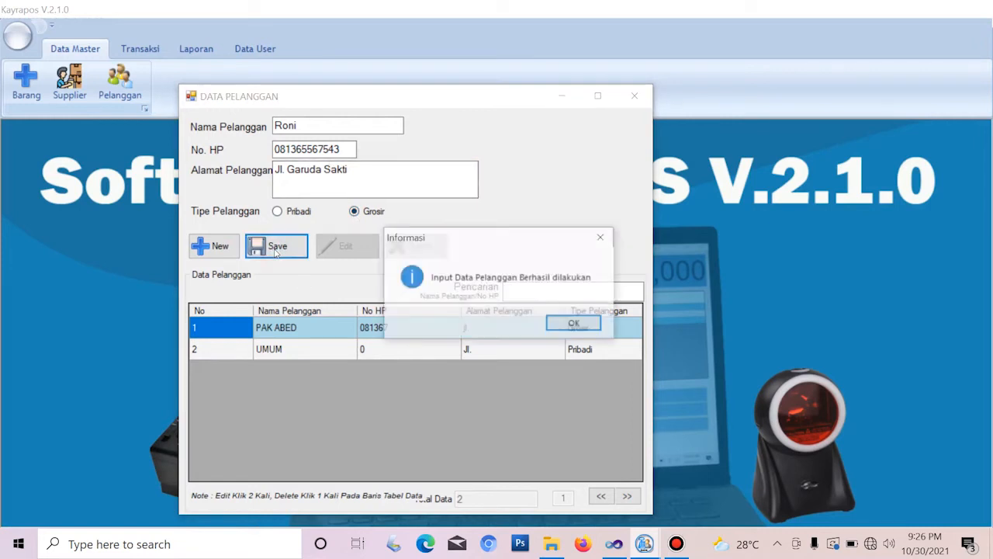
left_click(575, 324)
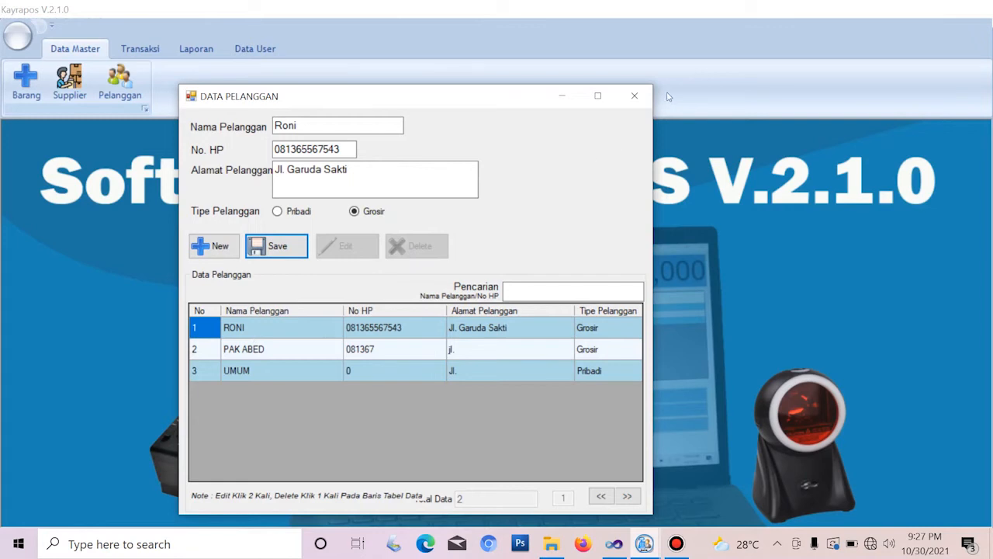
left_click(634, 95)
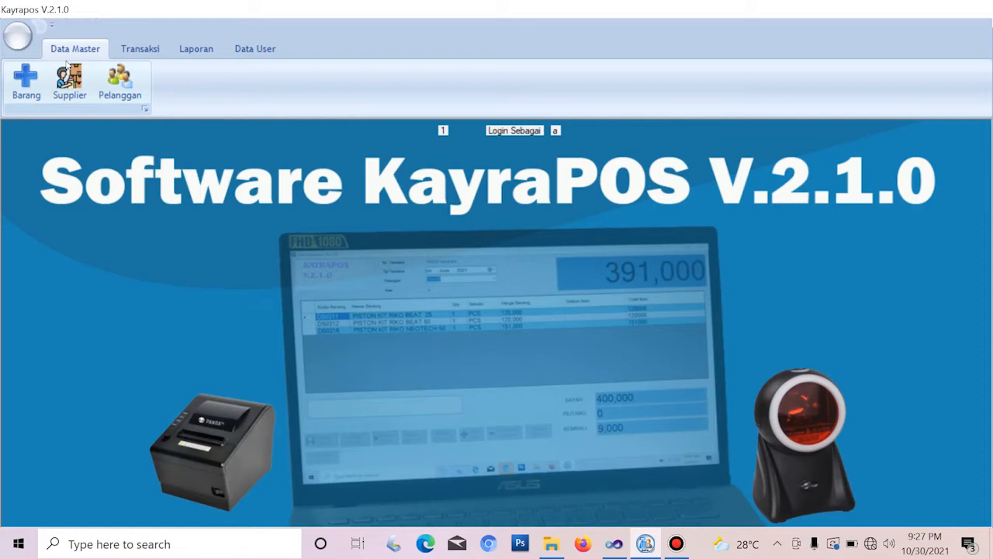
Show the Transaksi ribbon functions after a brief return to the Data Master tab
left_click(141, 46)
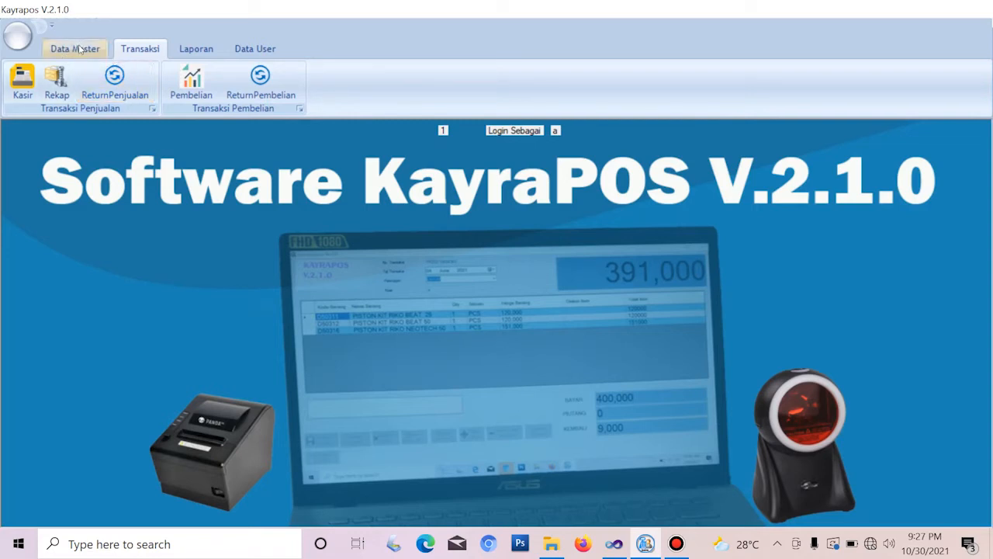
left_click(81, 48)
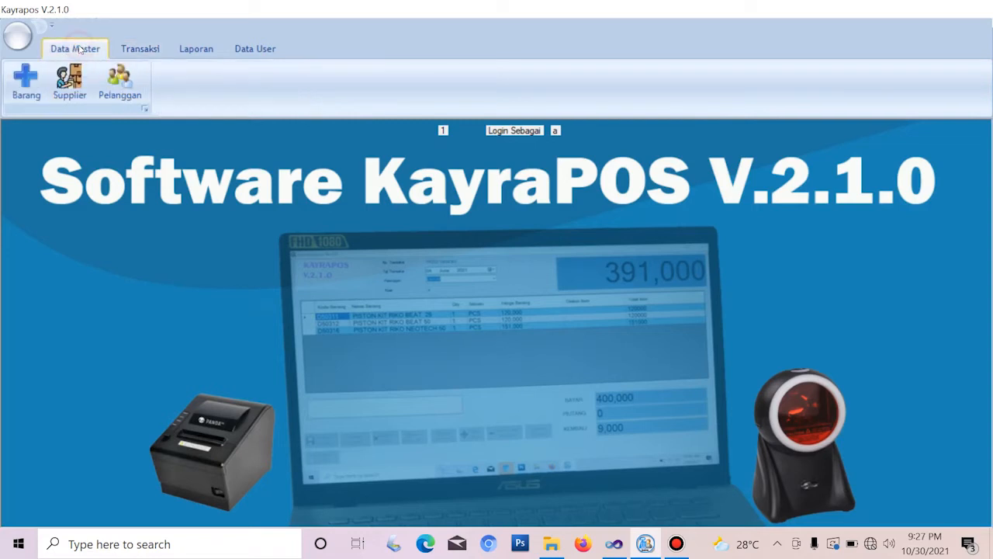
left_click(138, 49)
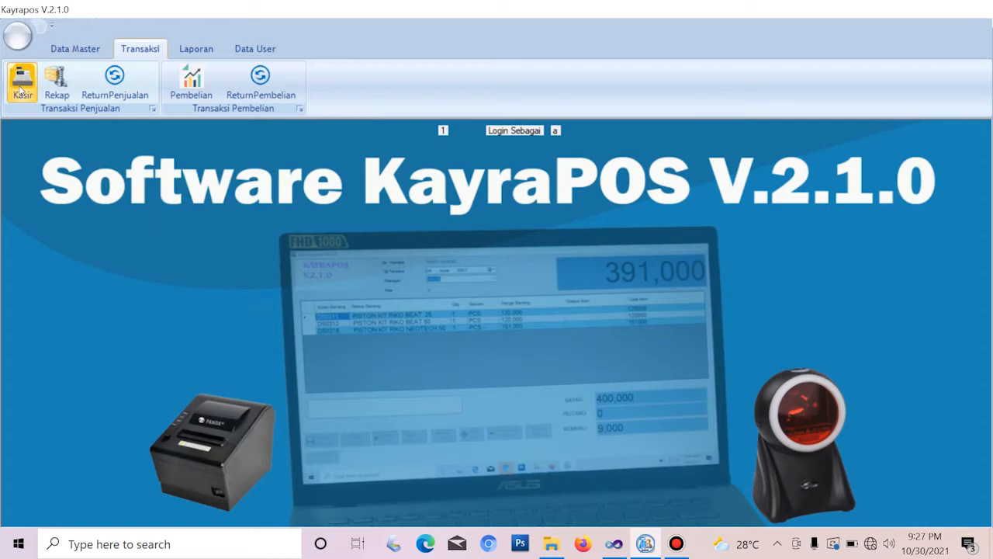
Open the Kasir cashier window and maximize it to fill the screen
left_click(22, 86)
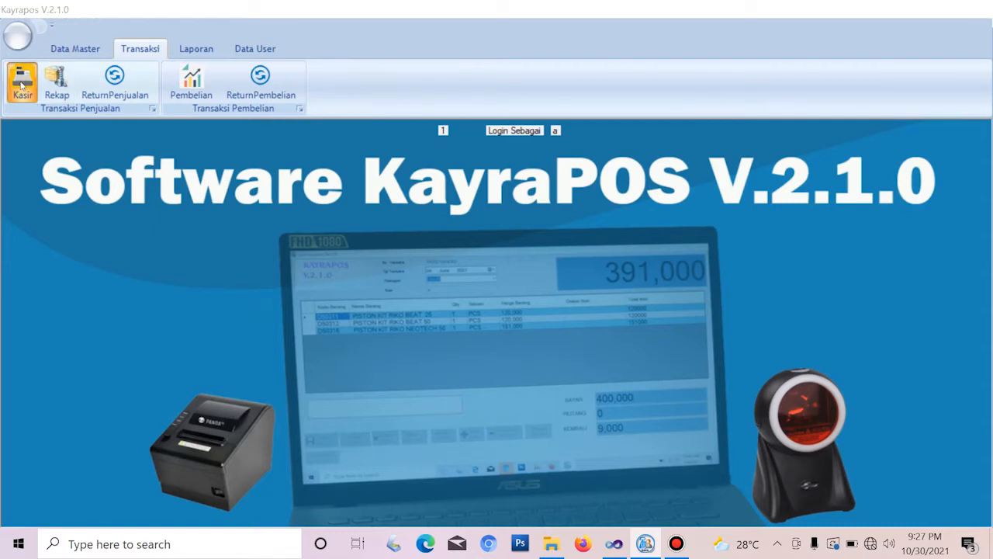
left_click_drag(417, 99, 464, 88)
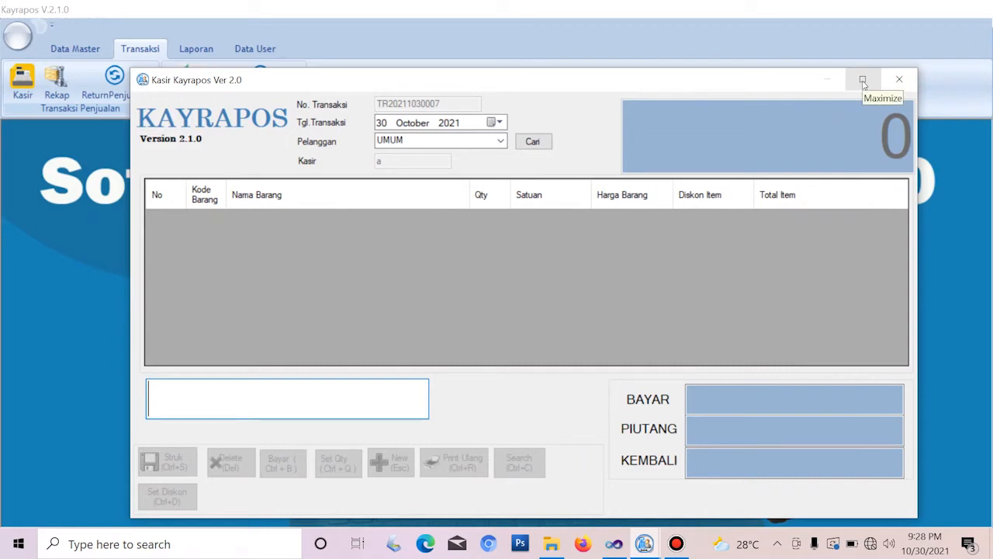
left_click(862, 80)
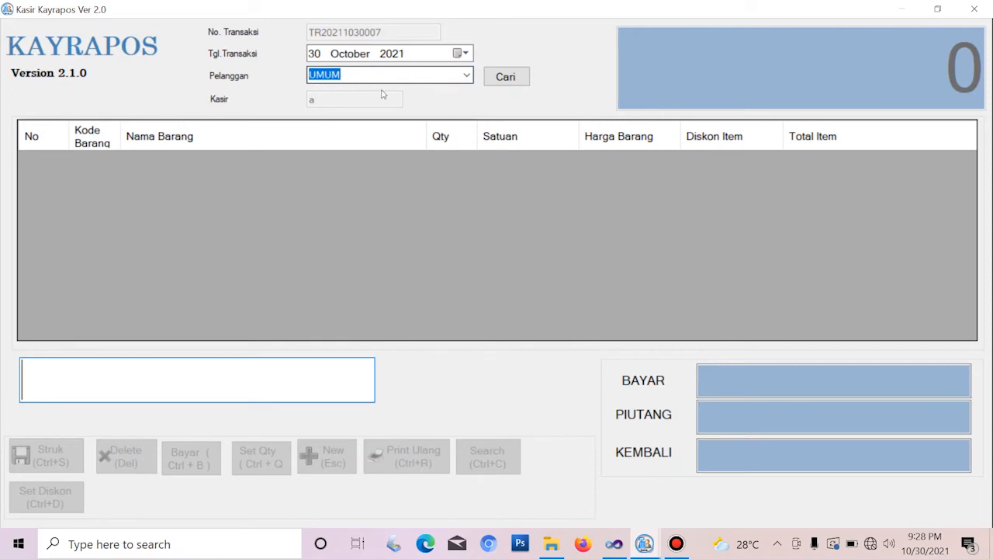
Leave the Pelanggan customer as UMUM and open the Cari Barang item search with Ctrl+C
left_click(466, 75)
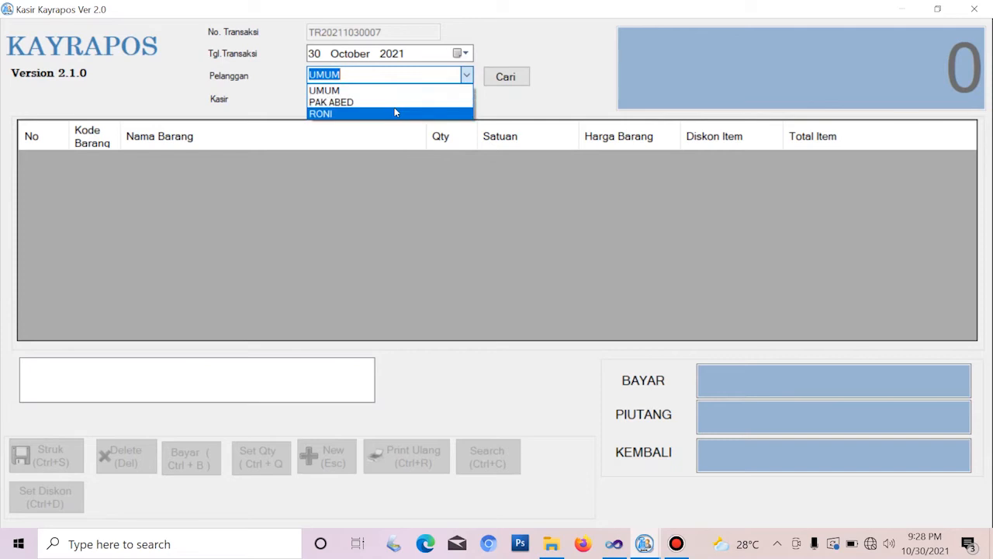
left_click(556, 44)
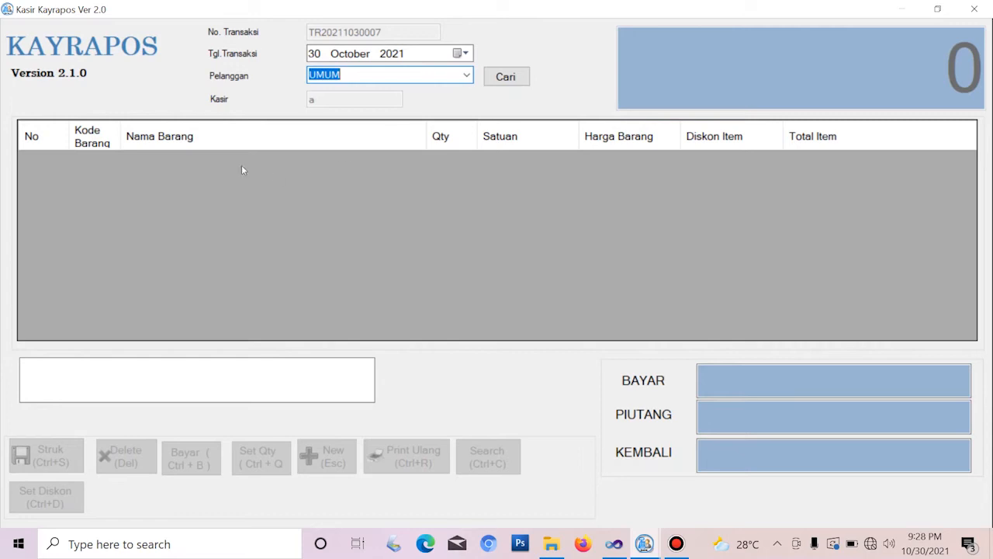
left_click(213, 391)
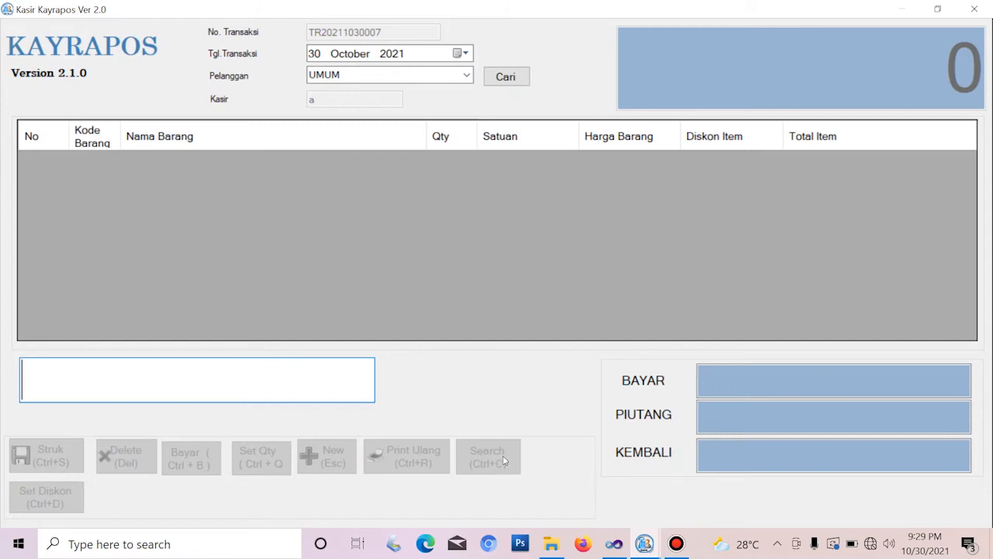
key("ctrl+c")
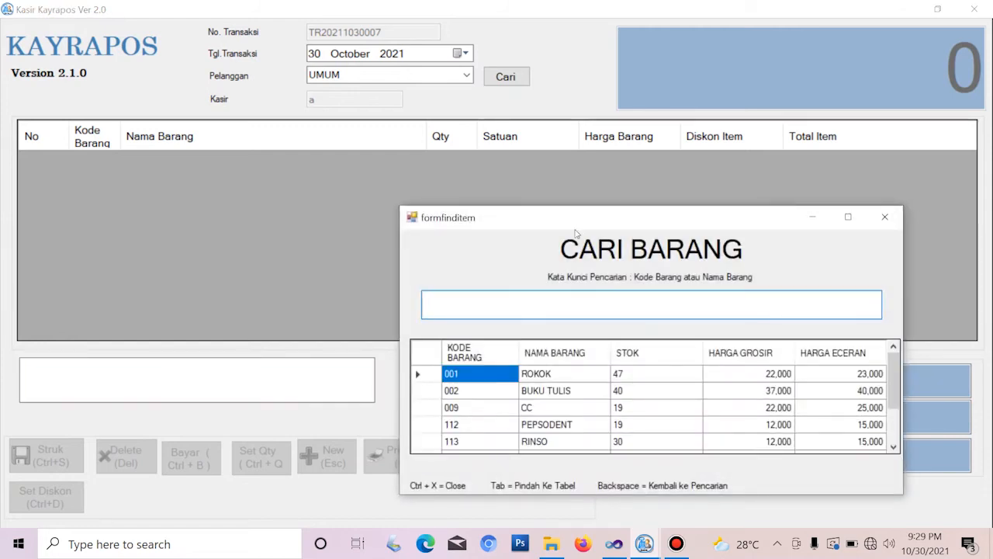
Search 'roko' and add item 223 ROKOK SAMSU BUNGKUS at 25,000 to the sale
left_click_drag(512, 223, 521, 199)
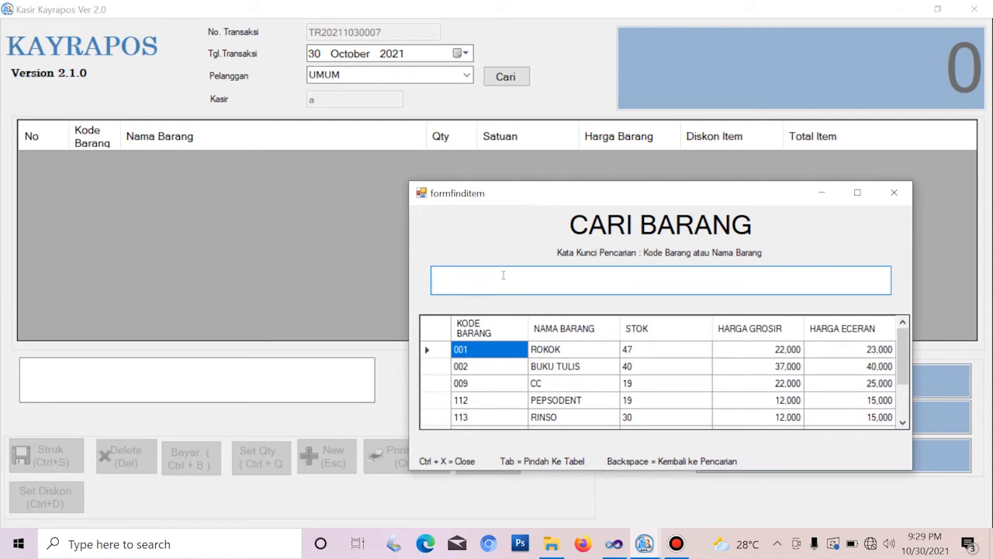
type("roko")
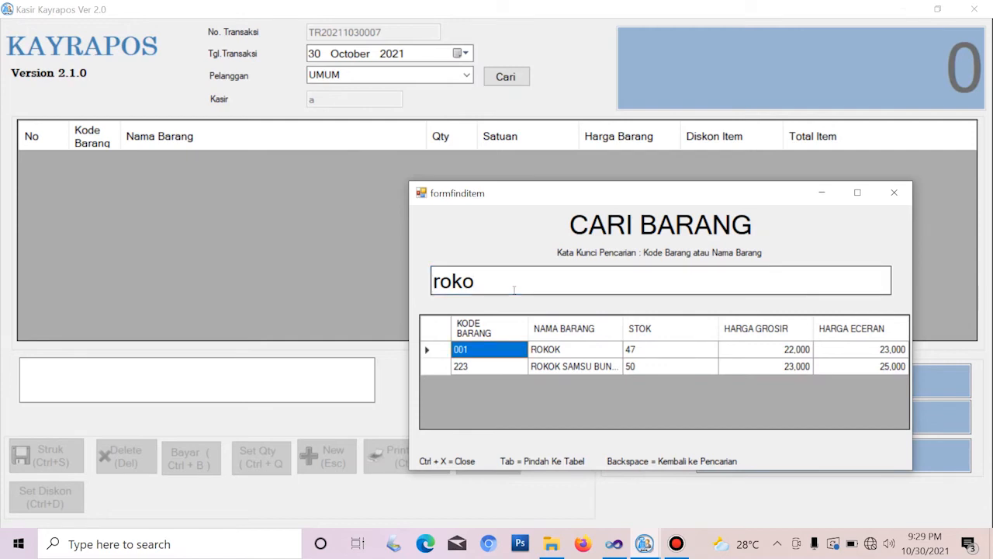
key("Down")
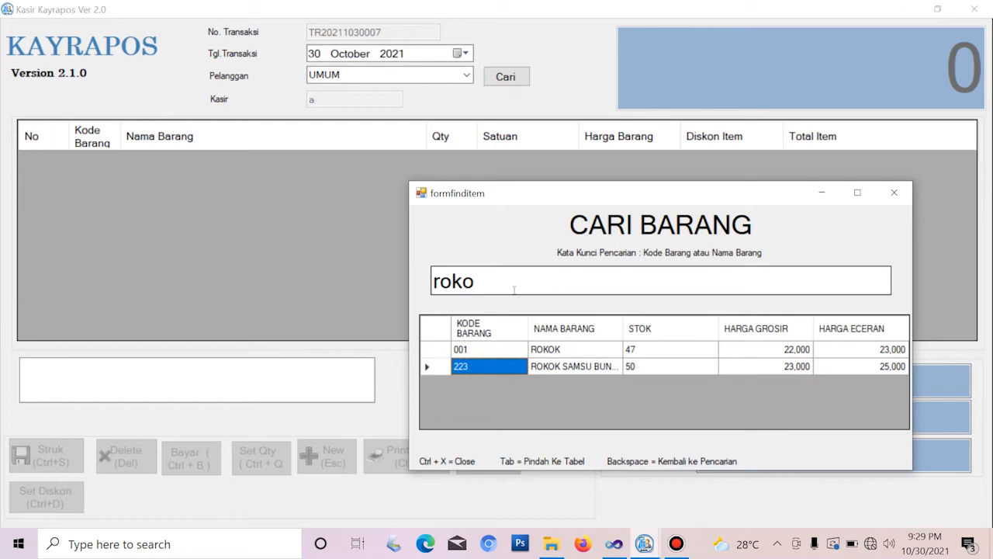
key("Return")
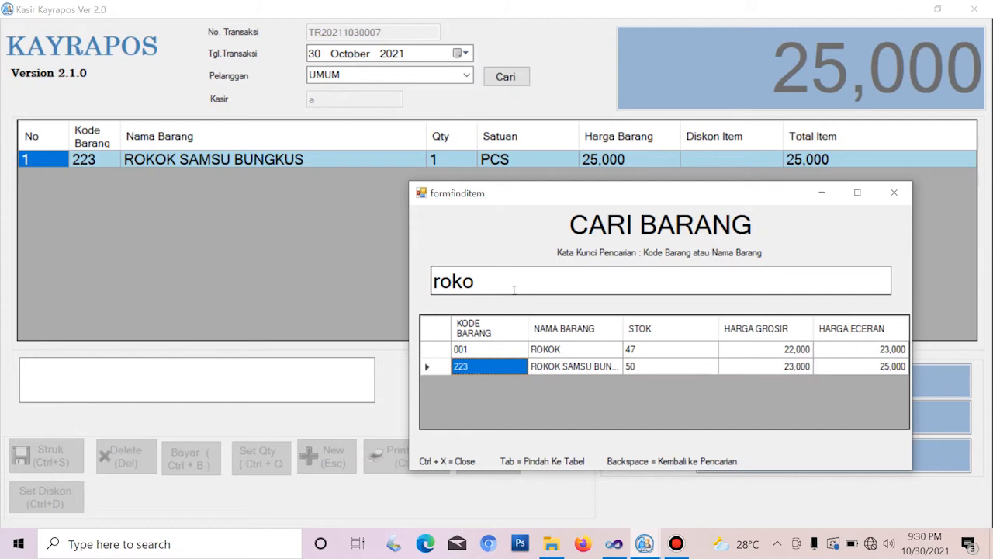
left_click(514, 288)
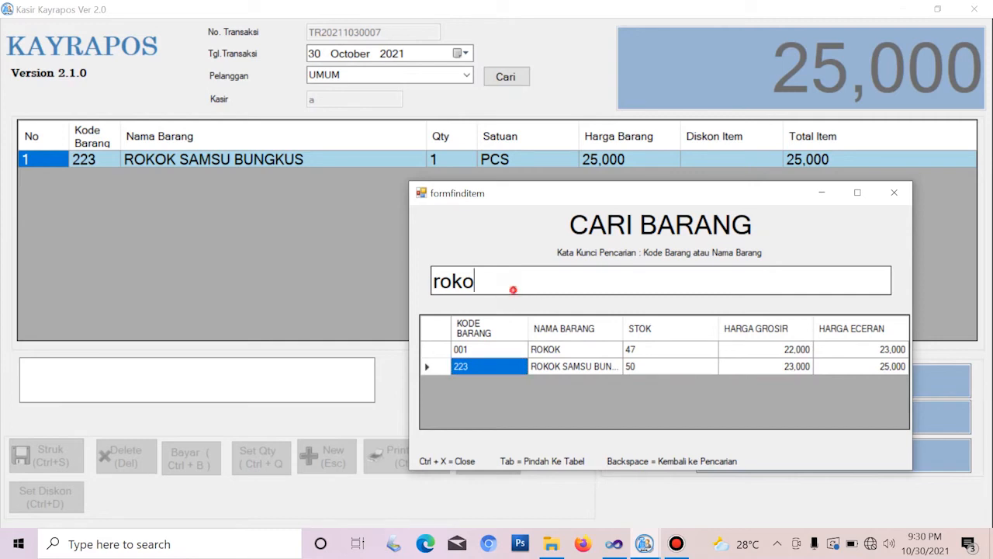
Close the item search and change the ROKOK SAMSU BUNGKUS quantity to 3, totalling 75,000
key("ctrl+x")
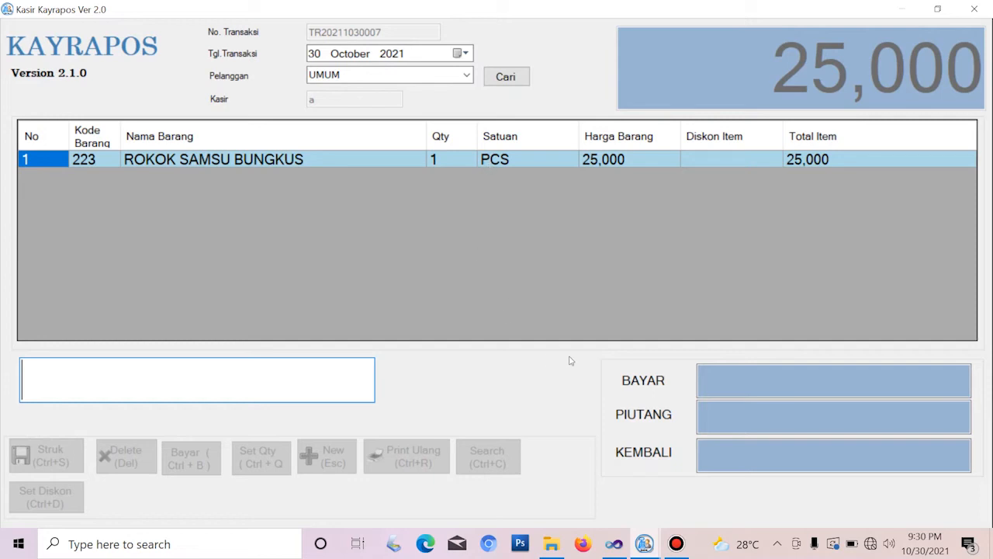
key("ctrl+q")
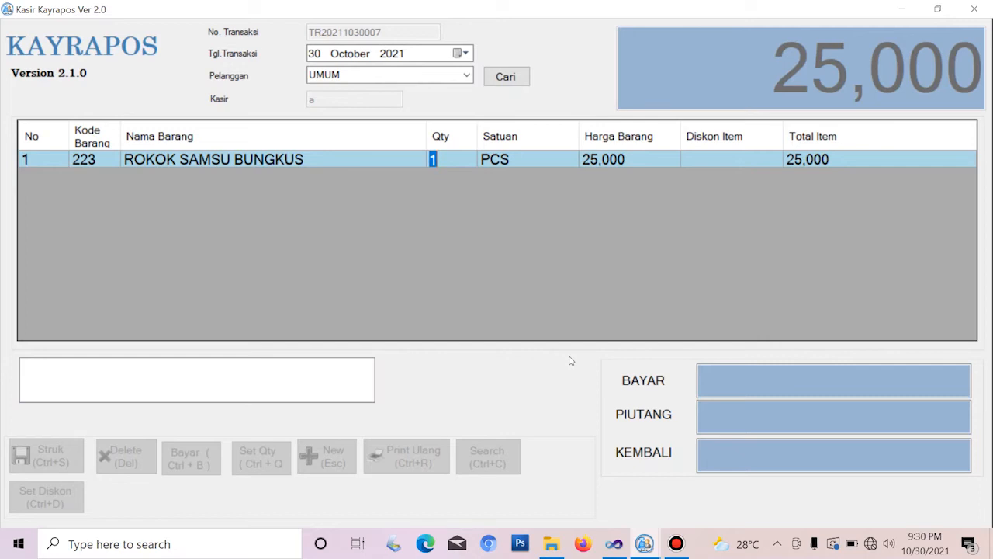
type("3")
key("Return")
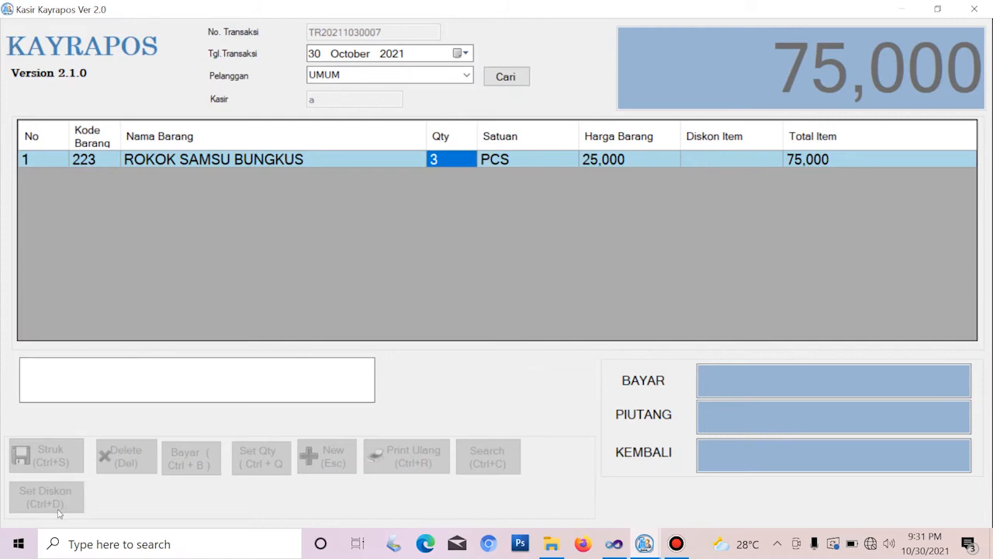
Apply a 1000 item discount to the ROKOK SAMSU BUNGKUS line, making the total 72,000
key("ctrl+d")
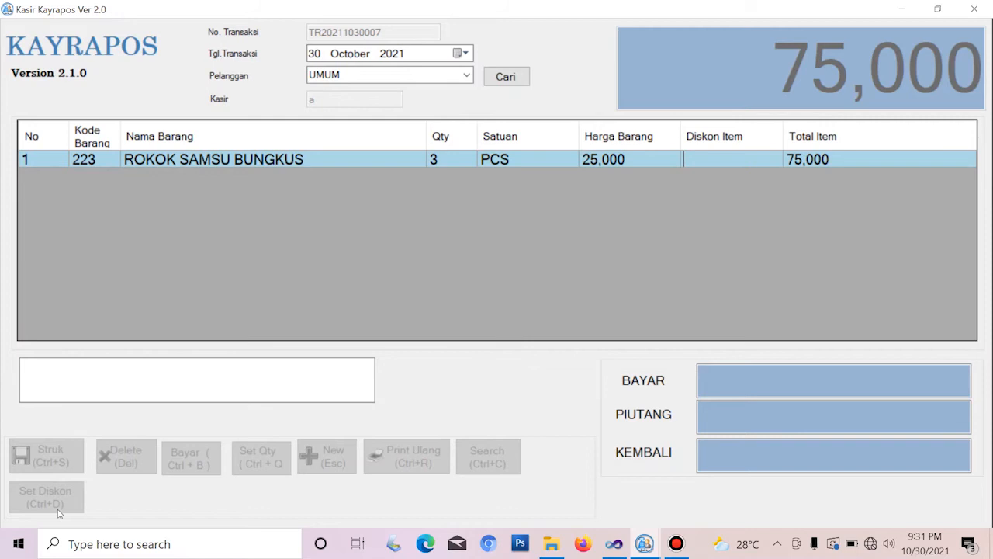
type("1000")
key("Return")
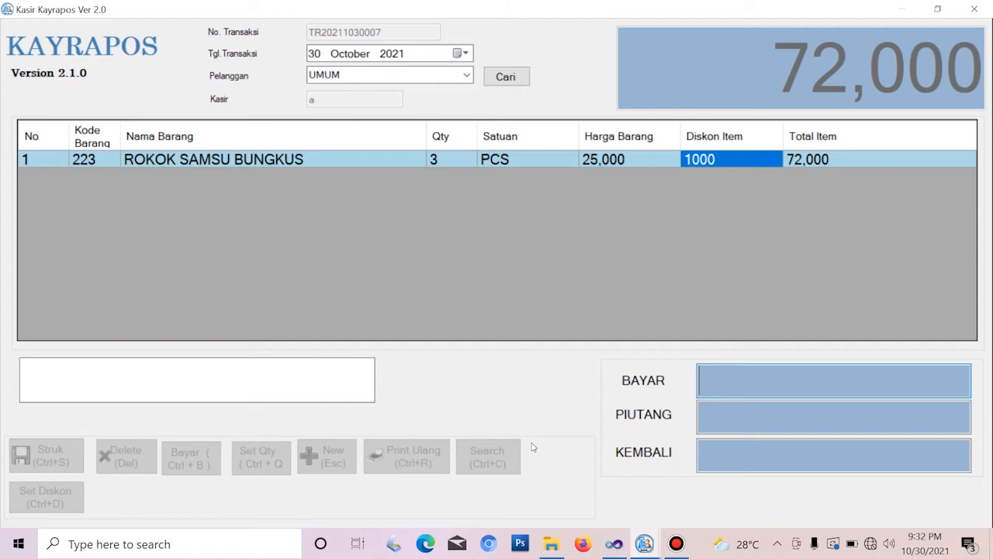
Enter 100,000 as the payment in the BAYAR field
type("100")
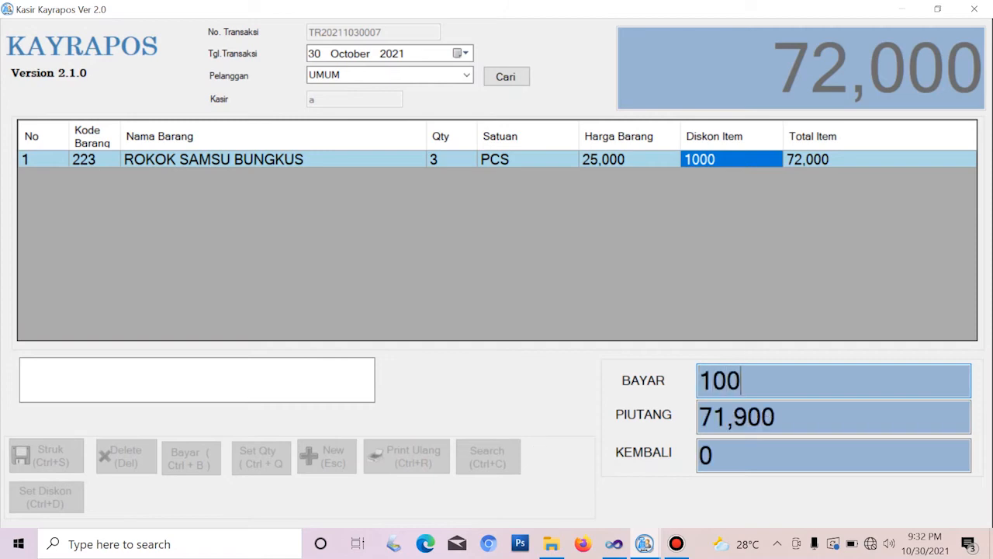
type(",000")
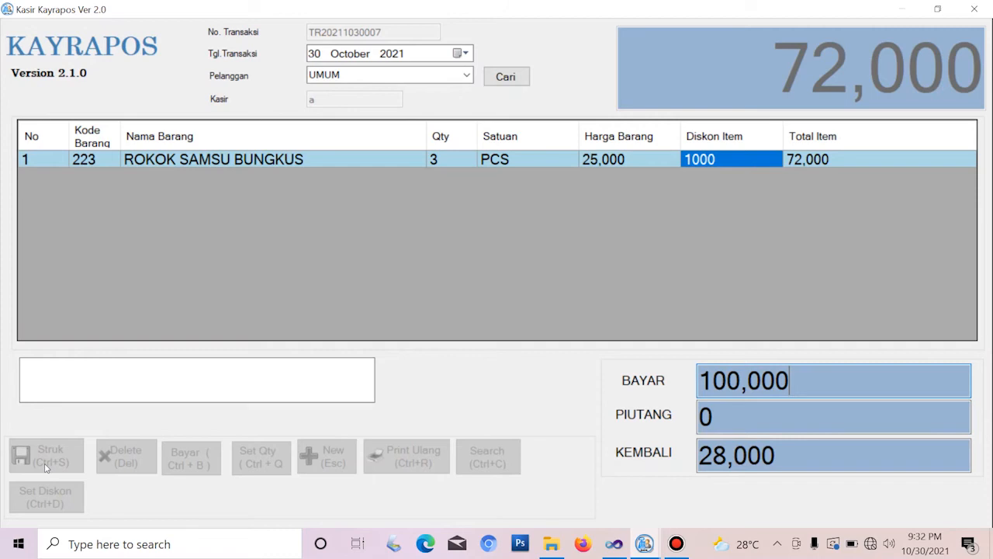
Save the sale with Struk, acknowledge the confirmation, and decline printing a receipt
left_click(46, 466)
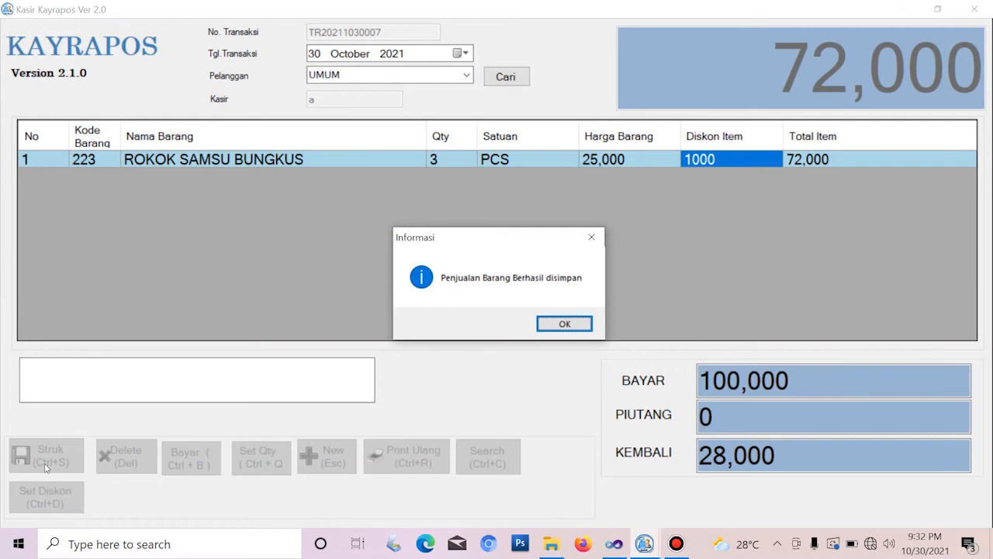
key("Return")
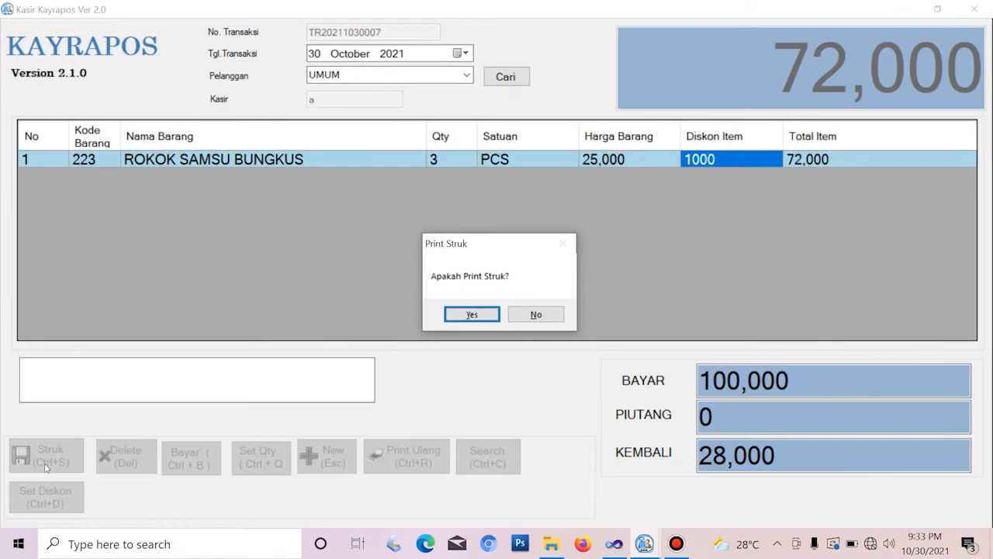
key("Tab")
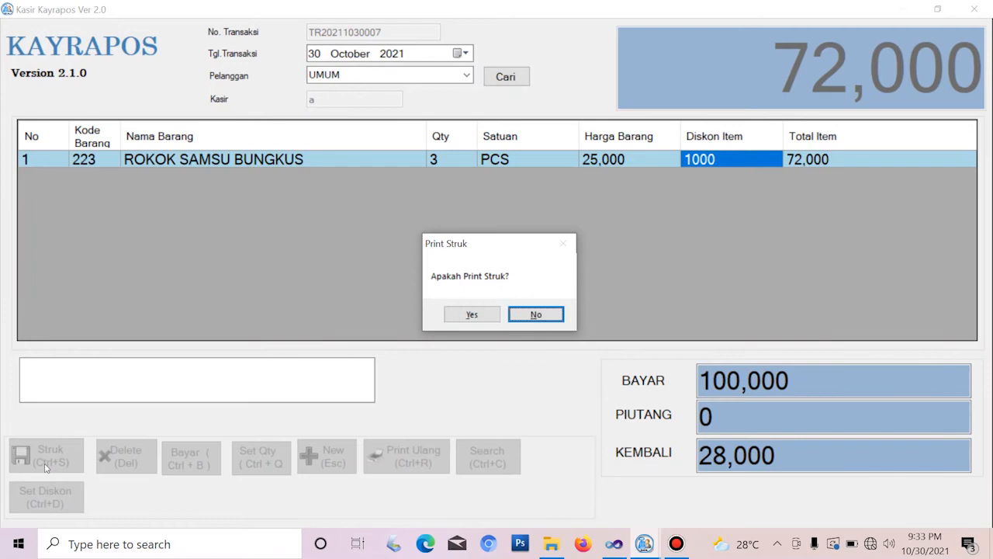
key("Return")
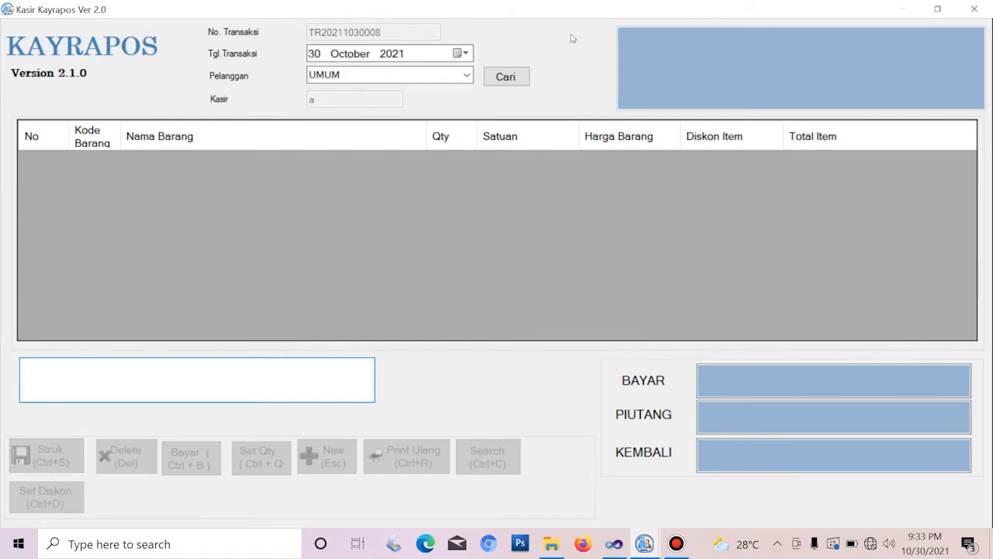
Close the cashier window, open the Rekap sales recap, and widen the TANGGAL column
left_click(975, 9)
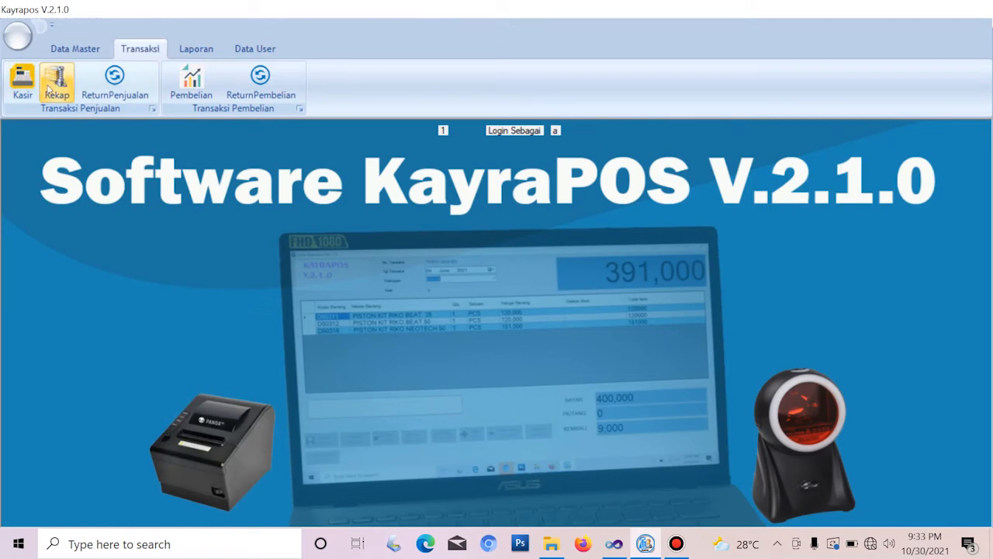
left_click(50, 90)
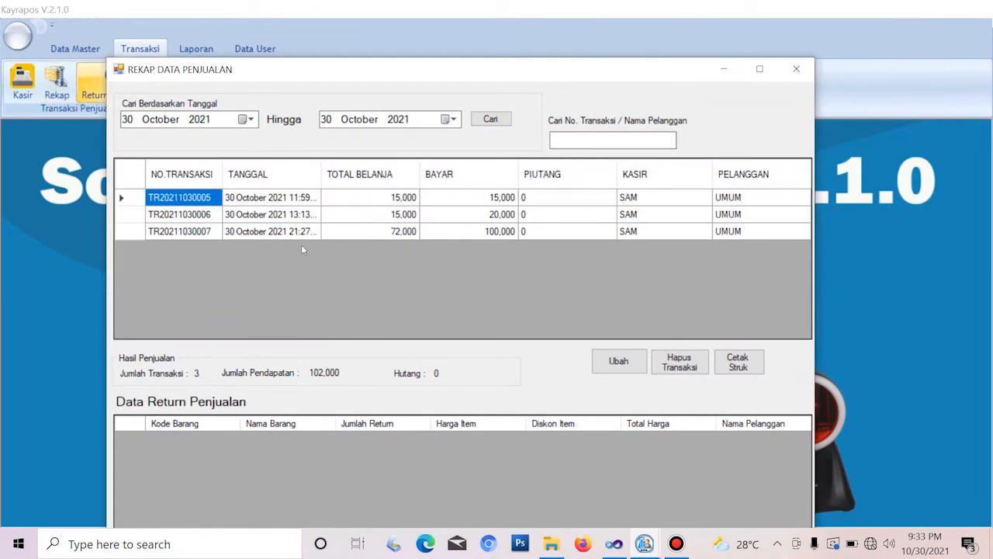
left_click_drag(321, 171, 374, 170)
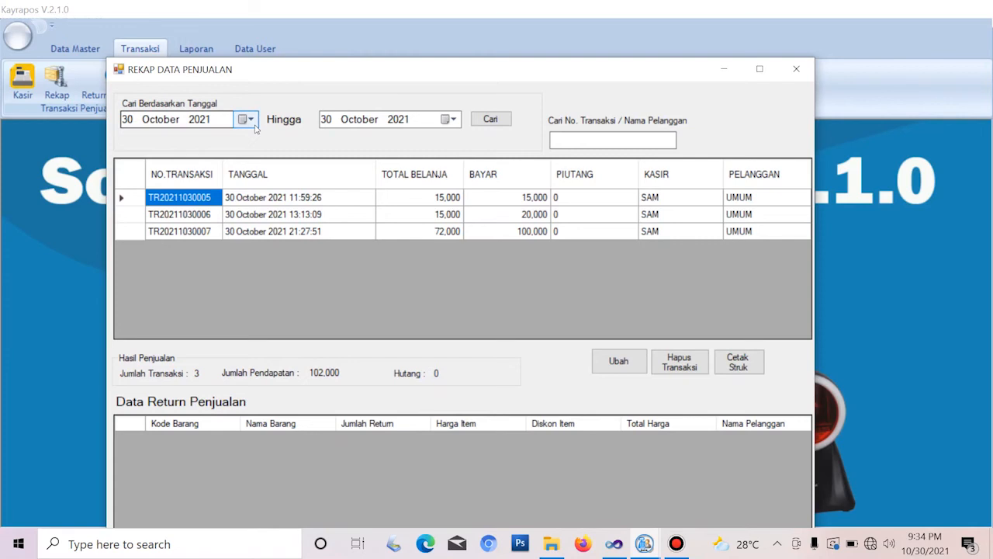
left_click(250, 119)
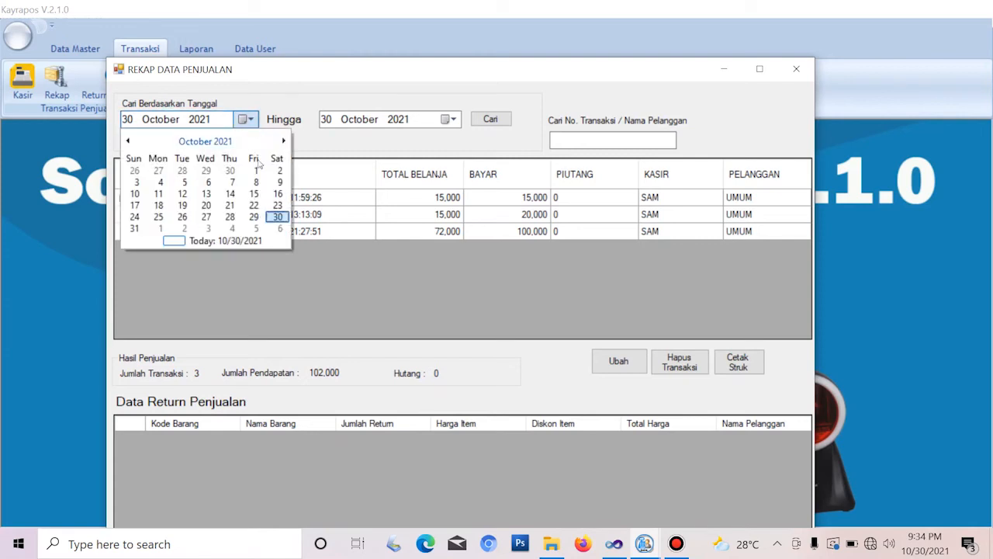
left_click(256, 171)
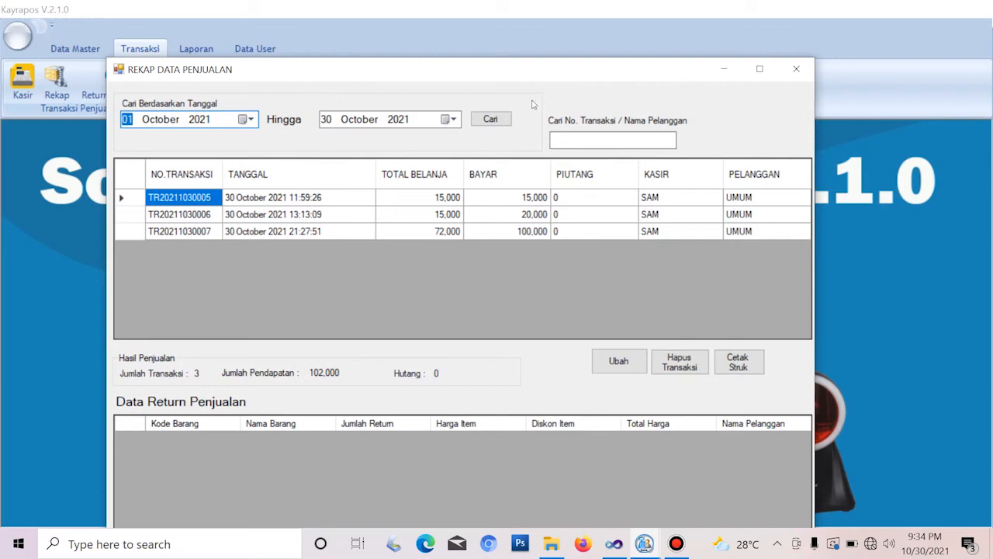
left_click(488, 120)
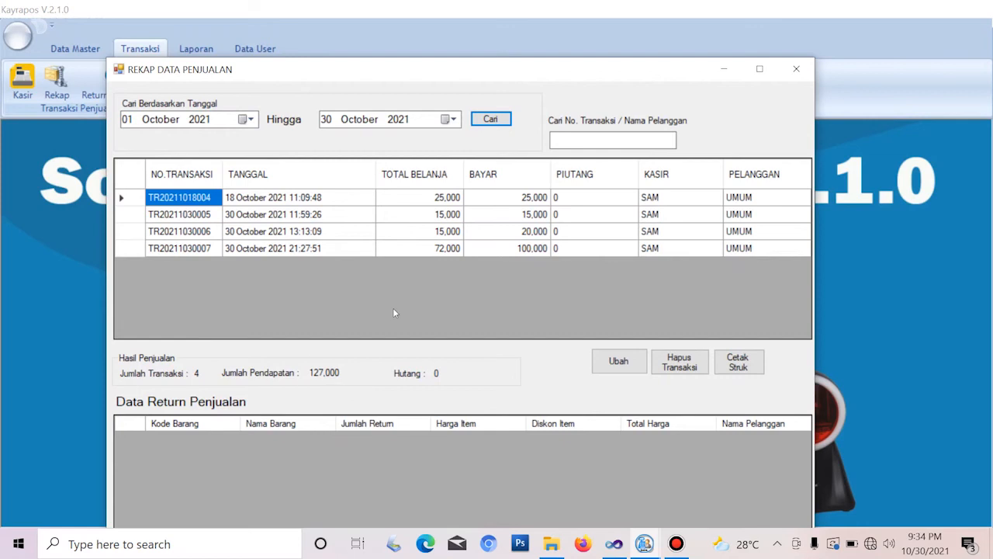
left_click_drag(466, 73, 460, 47)
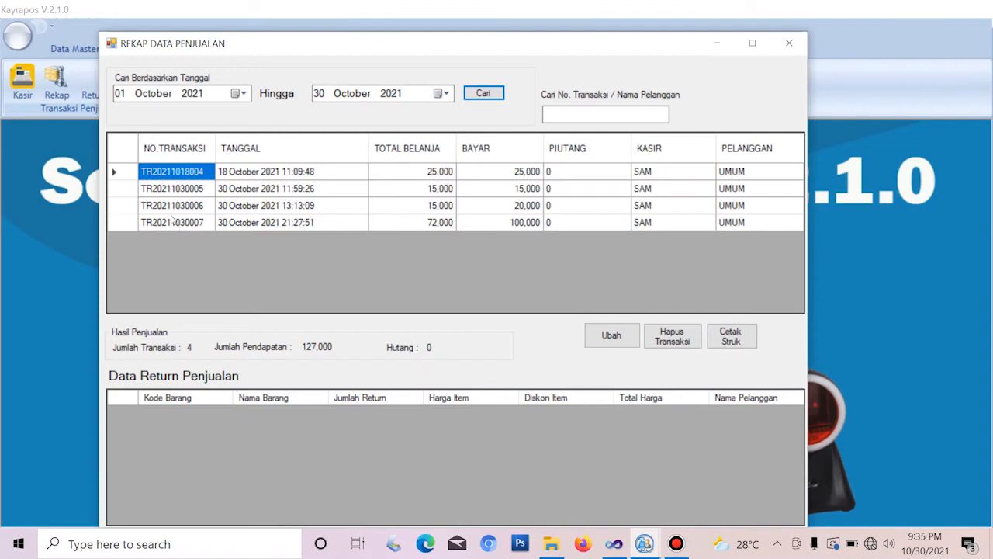
left_click(187, 226)
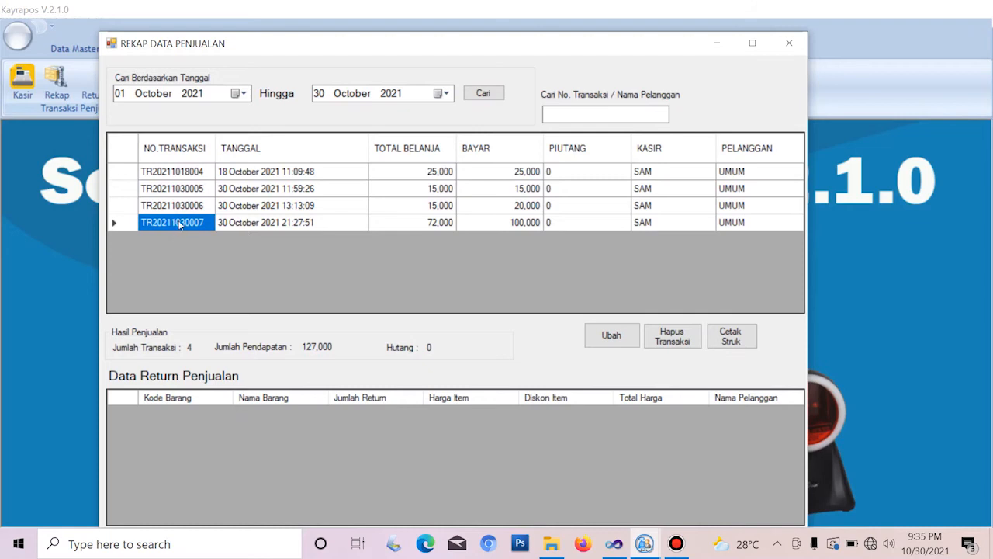
double_click(179, 223)
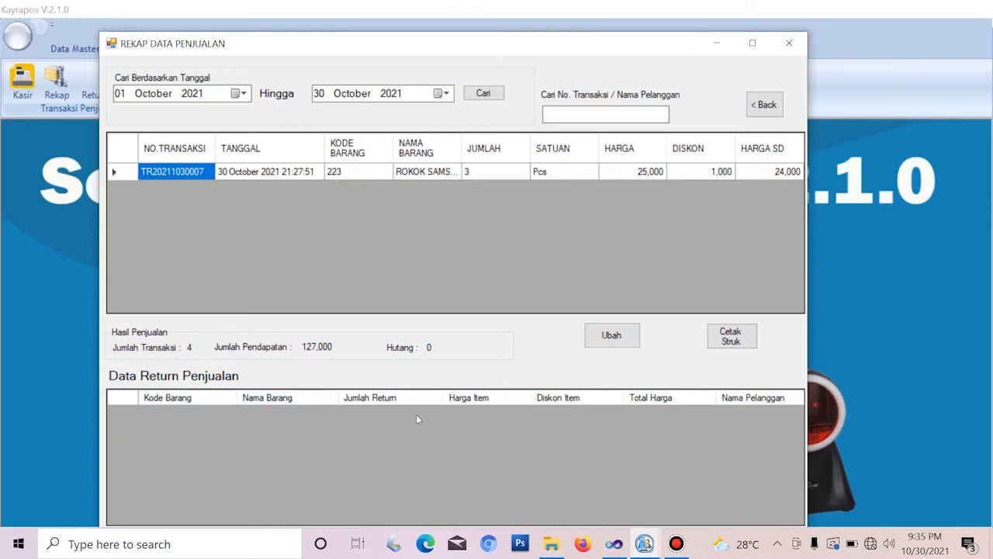
left_click(789, 43)
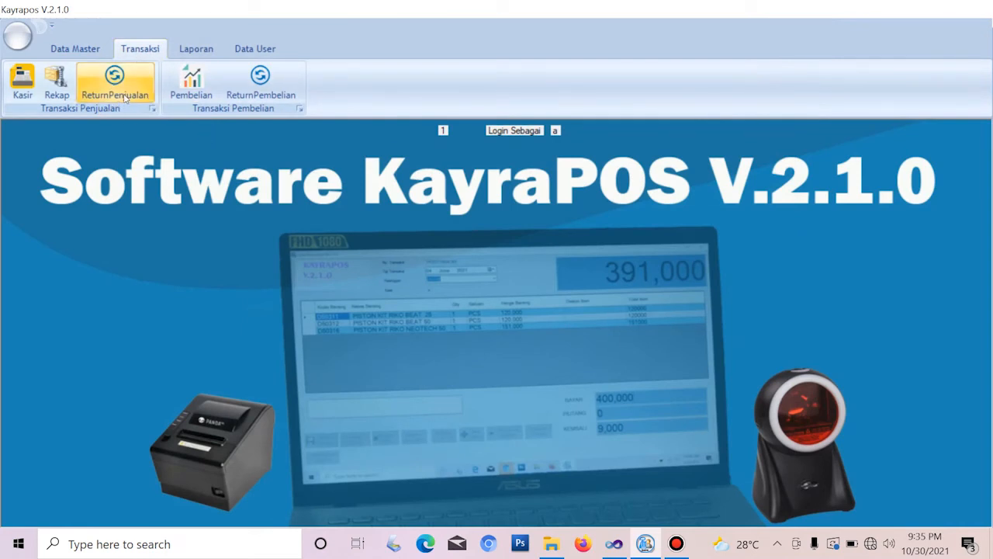
left_click(125, 96)
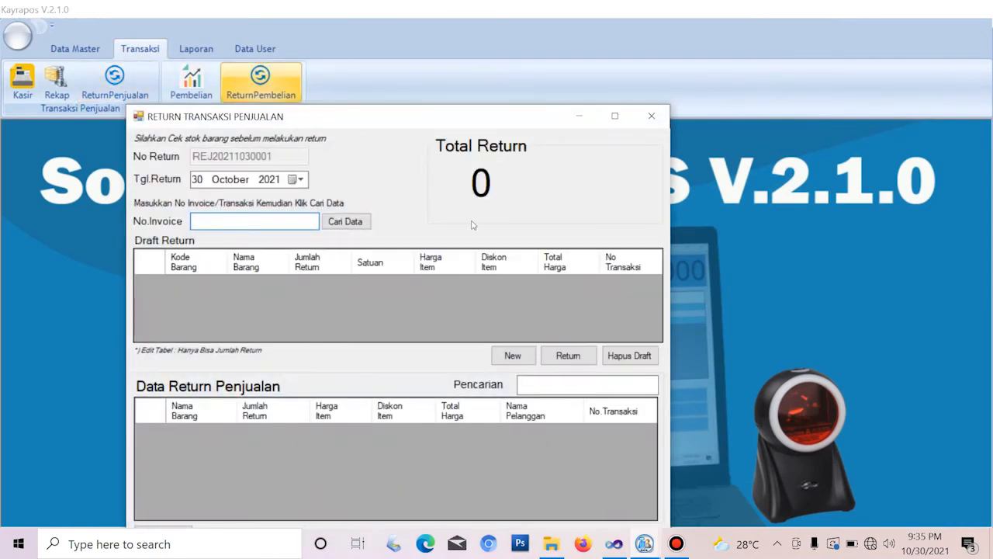
left_click_drag(353, 116, 339, 55)
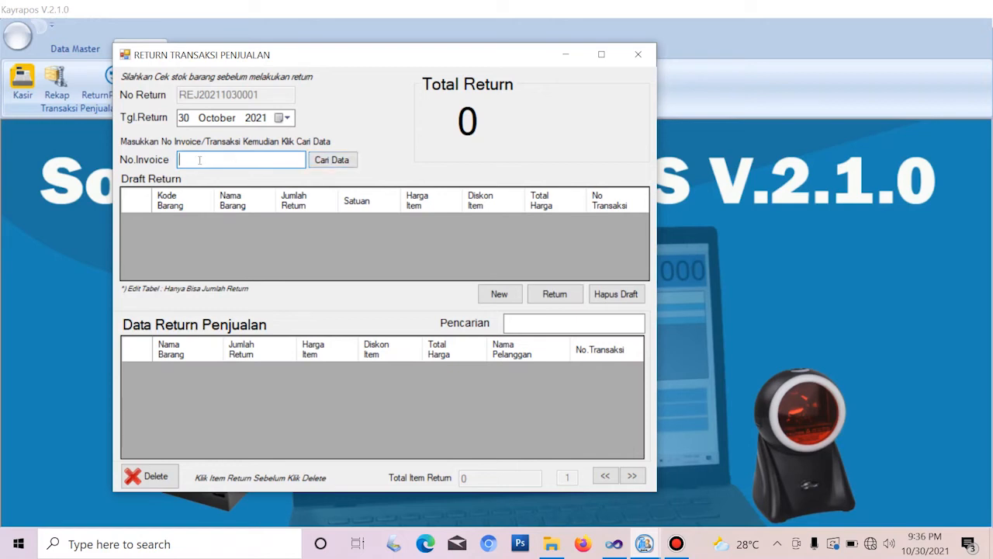
left_click(331, 162)
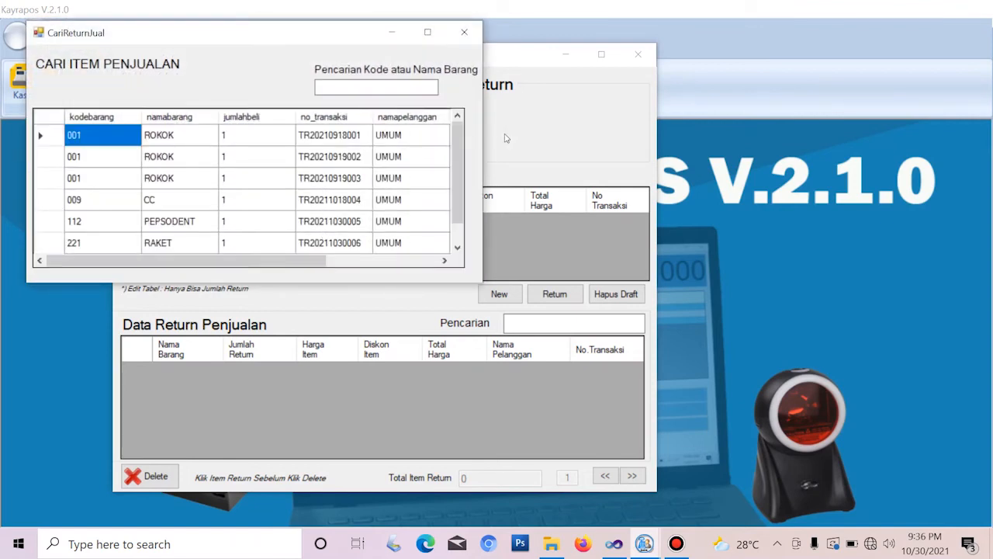
left_click_drag(457, 143, 456, 116)
mouse_move(460, 154)
left_mouse_down()
mouse_move(457, 200)
mouse_move(458, 152)
left_mouse_up()
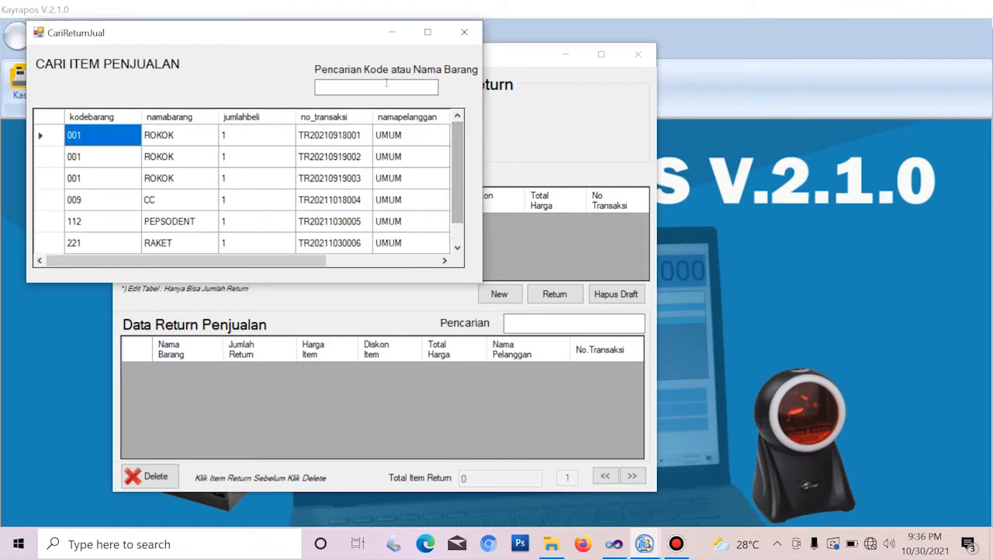
left_click(319, 83)
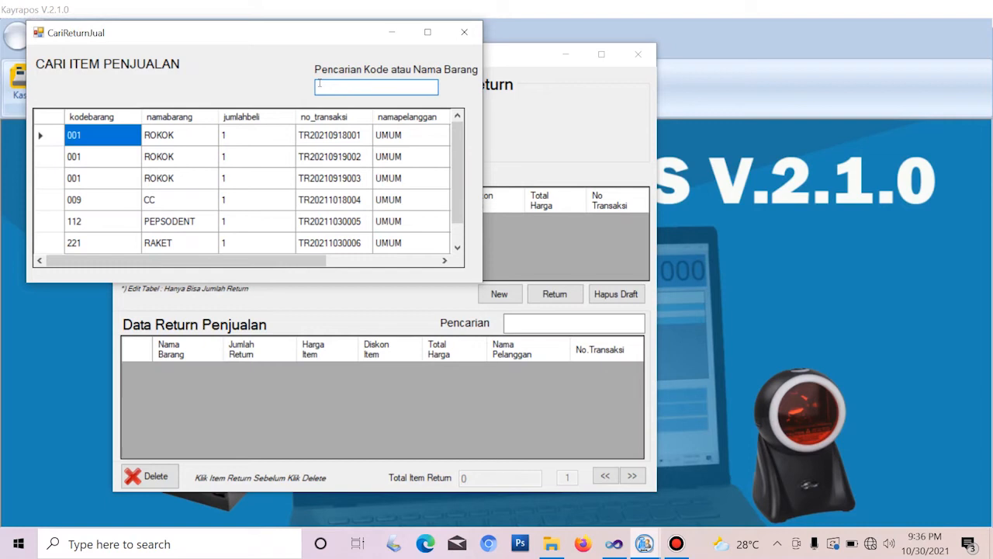
type("rokok")
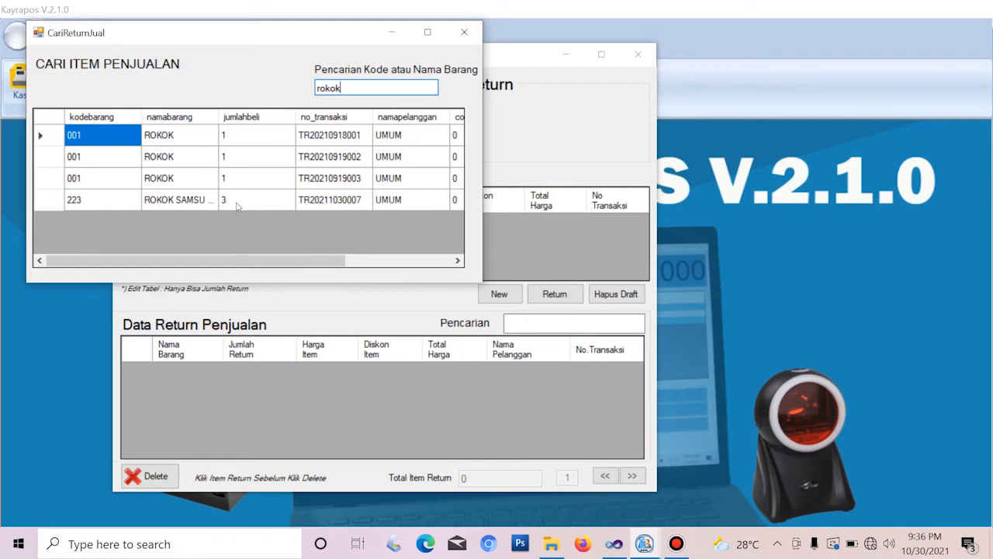
double_click(237, 204)
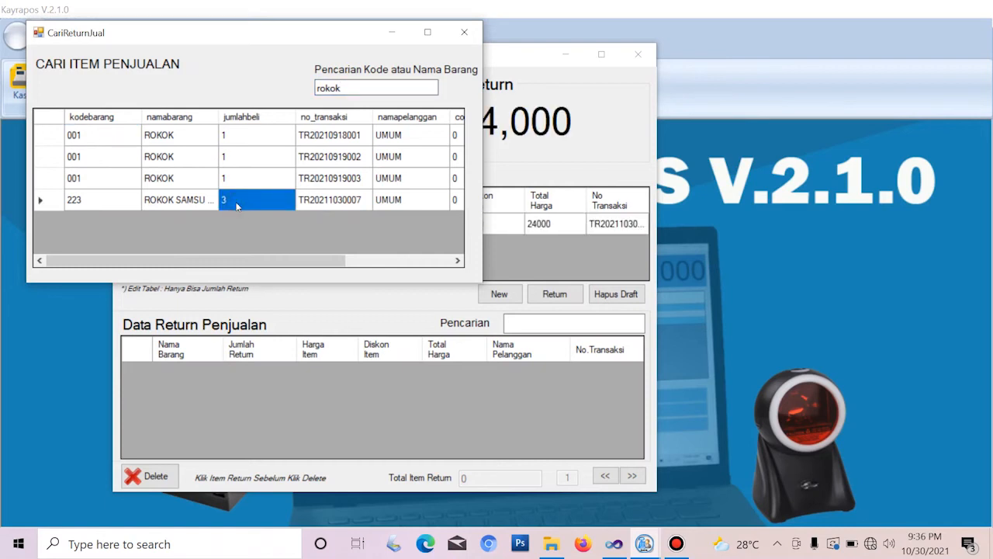
left_click_drag(300, 34, 232, 120)
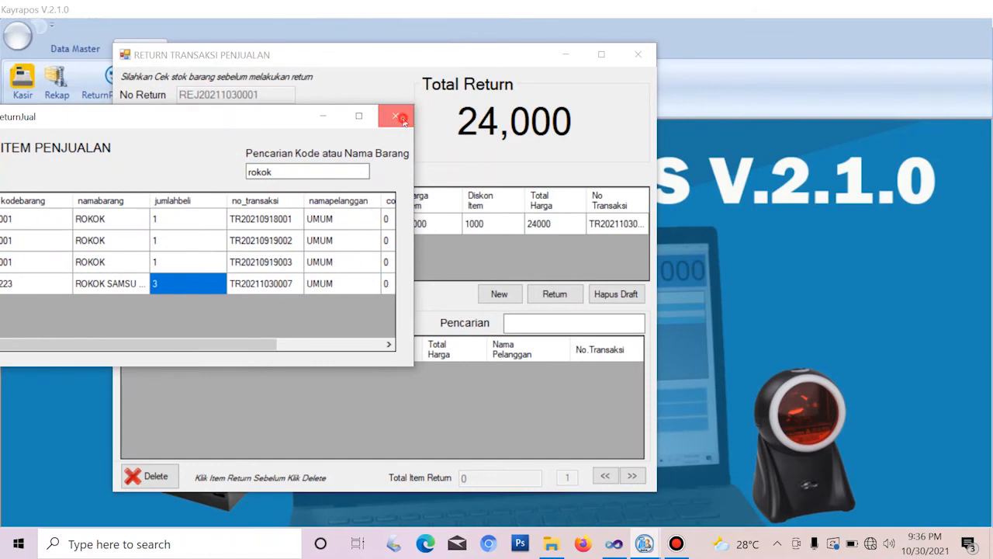
left_click(397, 117)
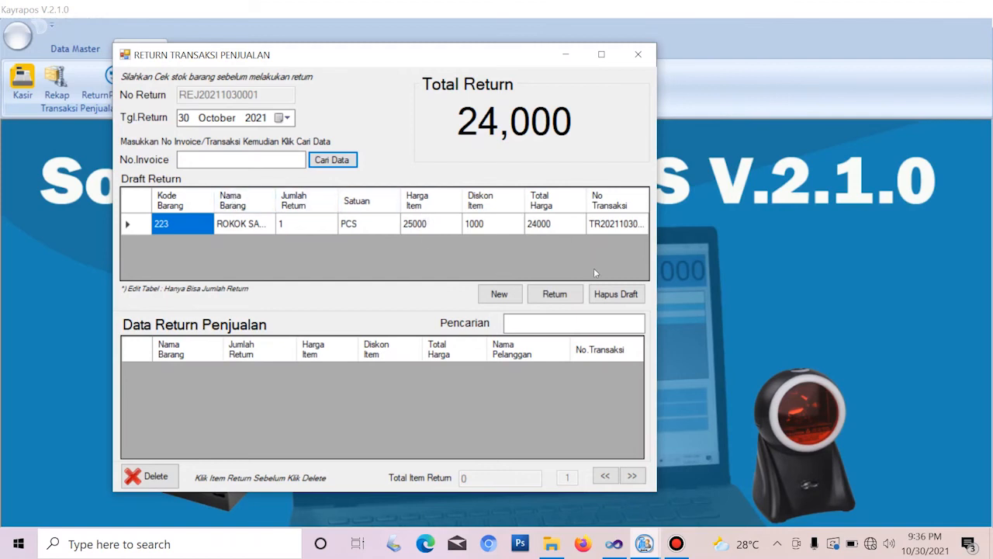
Process the 24,000 ROKOK SAMSU BUNGKUS return and bring up the sold-item search again
left_click(550, 298)
left_click(530, 315)
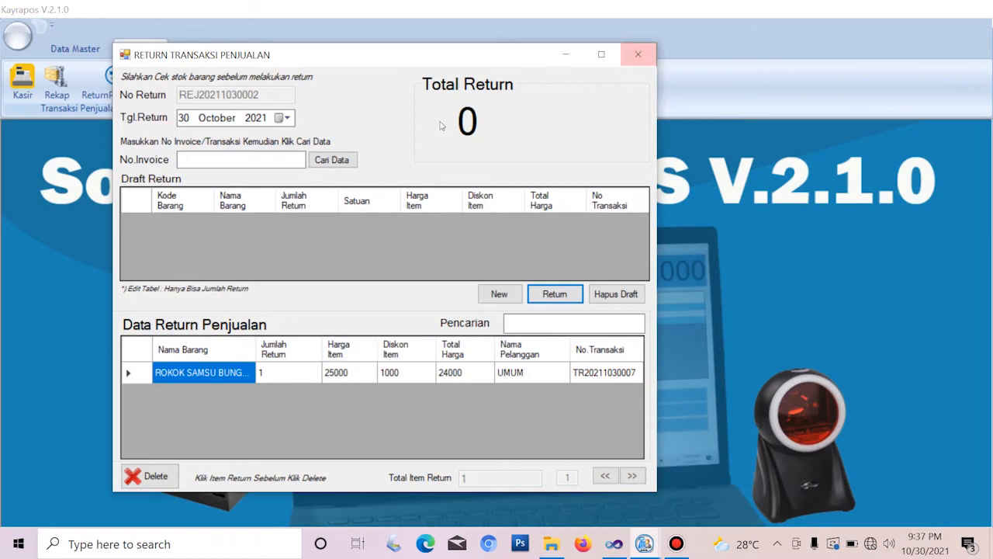
left_click(331, 164)
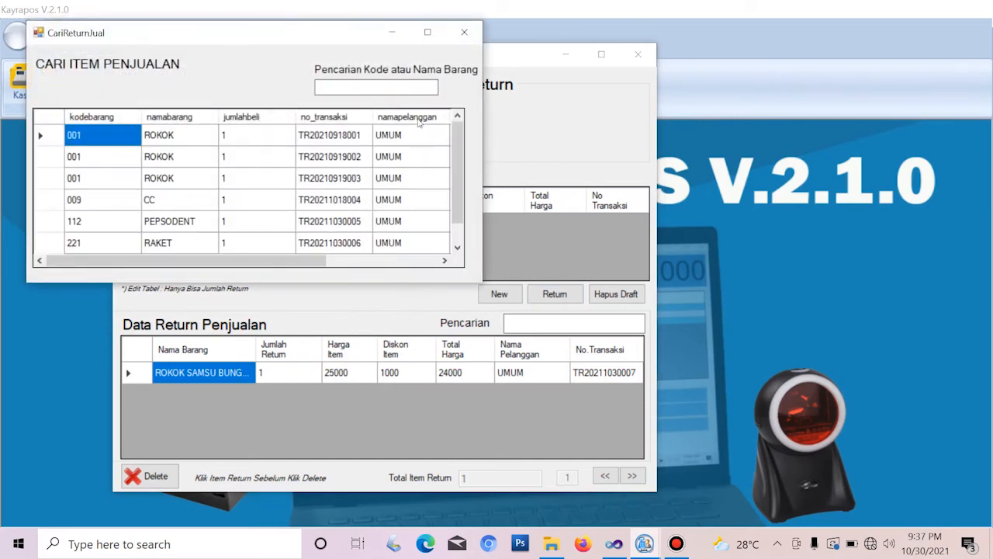
Search 'roko' and check ROKOK SAMSU shows 1 already returned and 2 still returnable
left_click(380, 90)
type("roko")
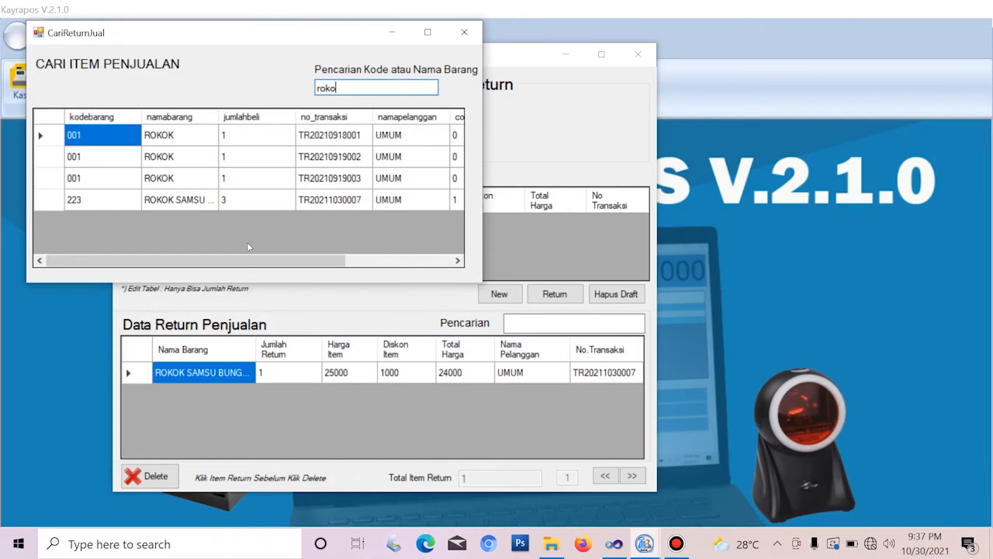
left_click_drag(198, 264, 299, 276)
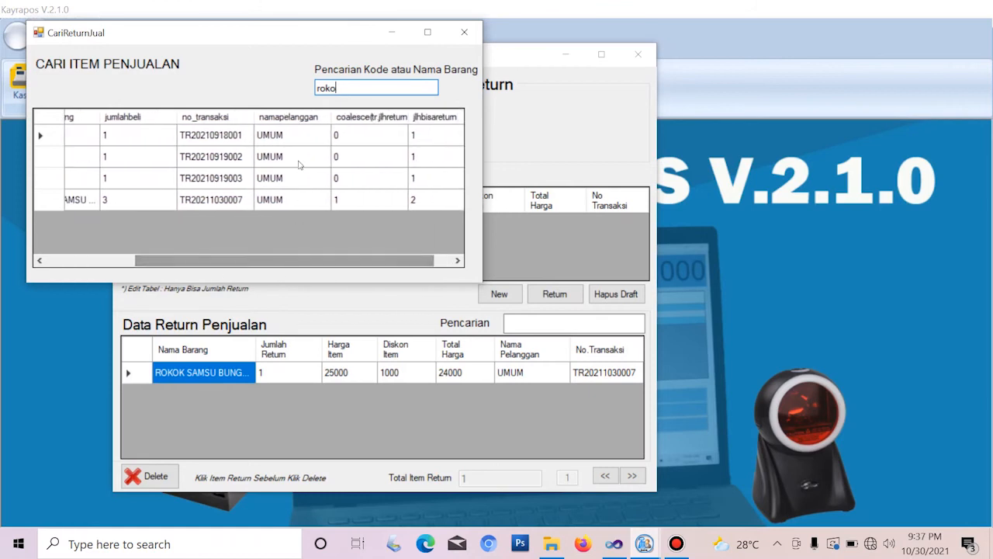
left_click(338, 201)
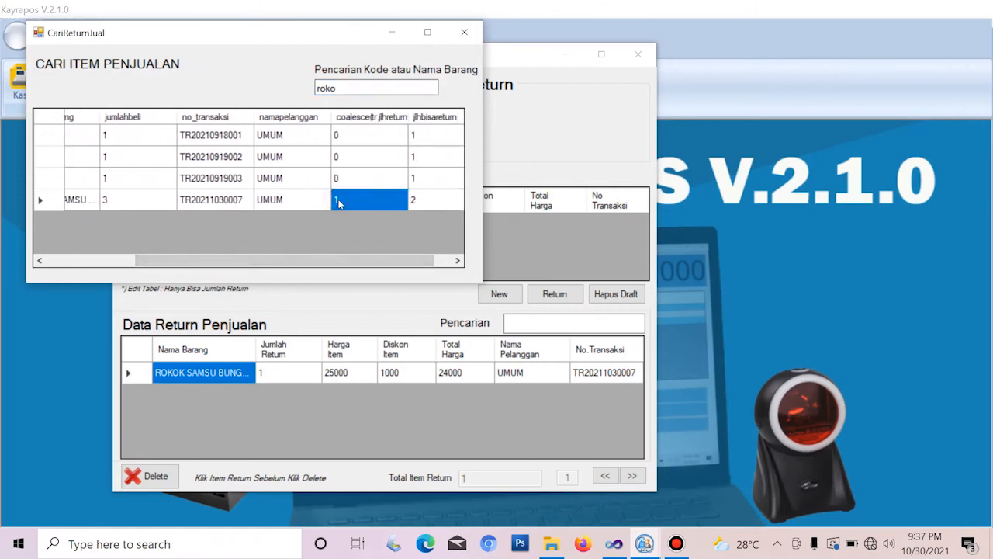
left_click(416, 202)
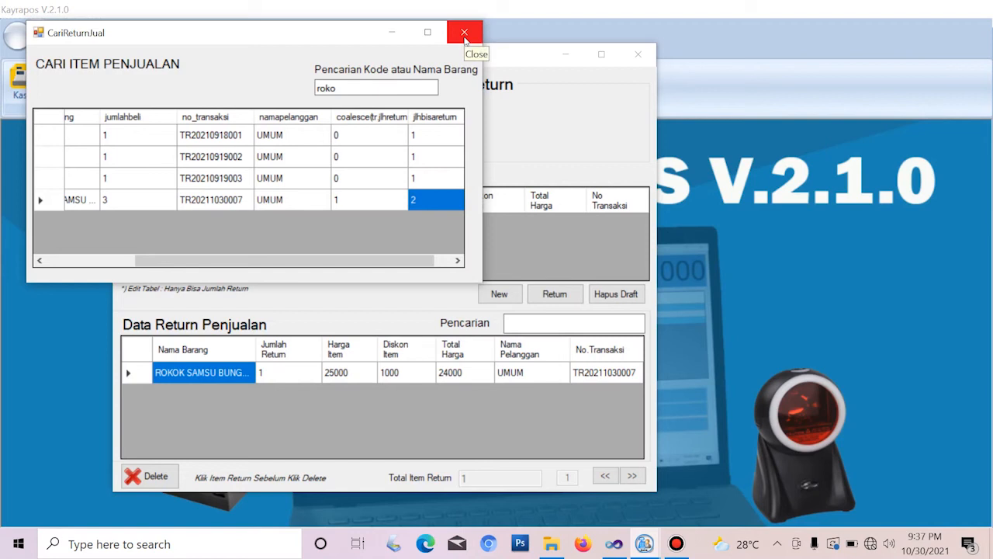
left_click(464, 33)
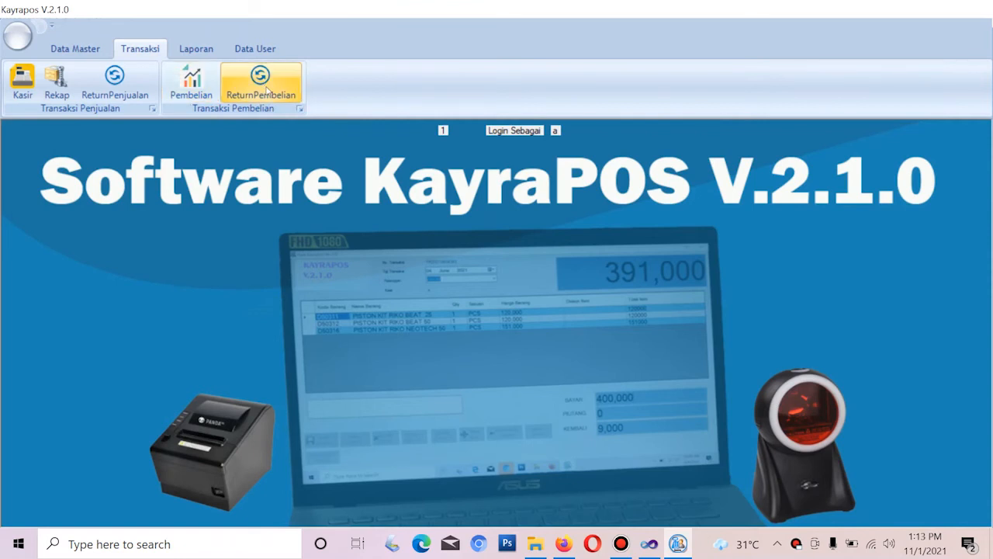
Open the Pembelian Barang window, glance at the supplier list, and focus the purchase number field
left_click(191, 82)
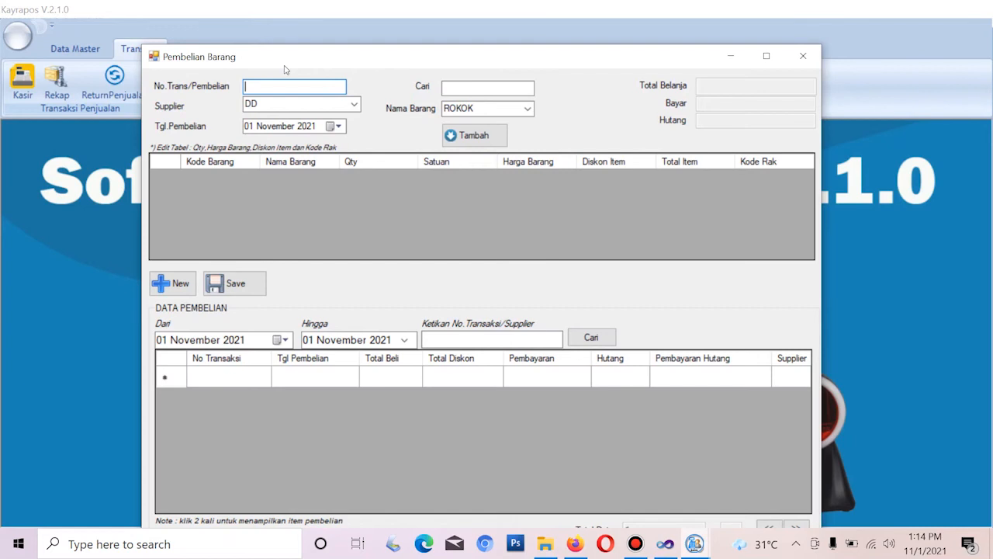
left_click(353, 107)
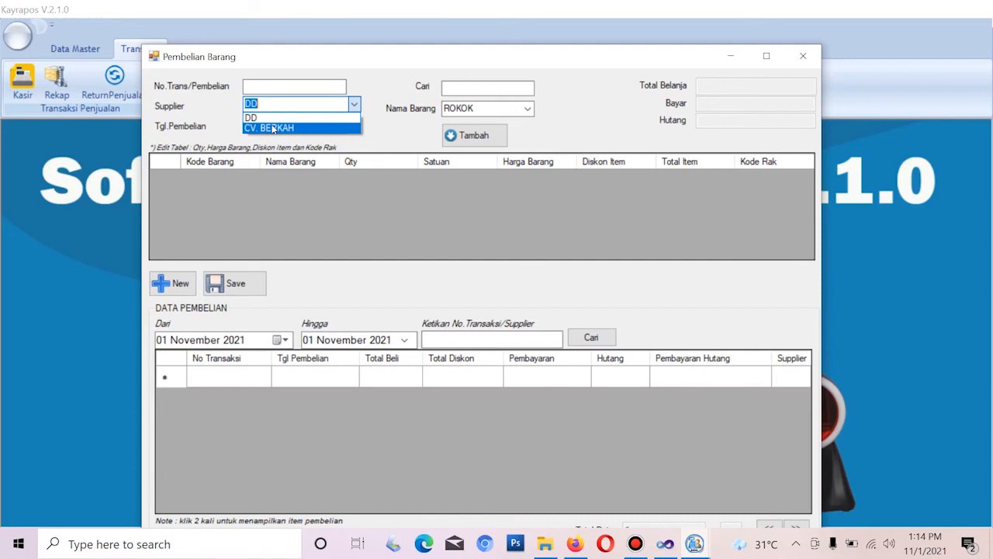
left_click(264, 88)
left_click(263, 86)
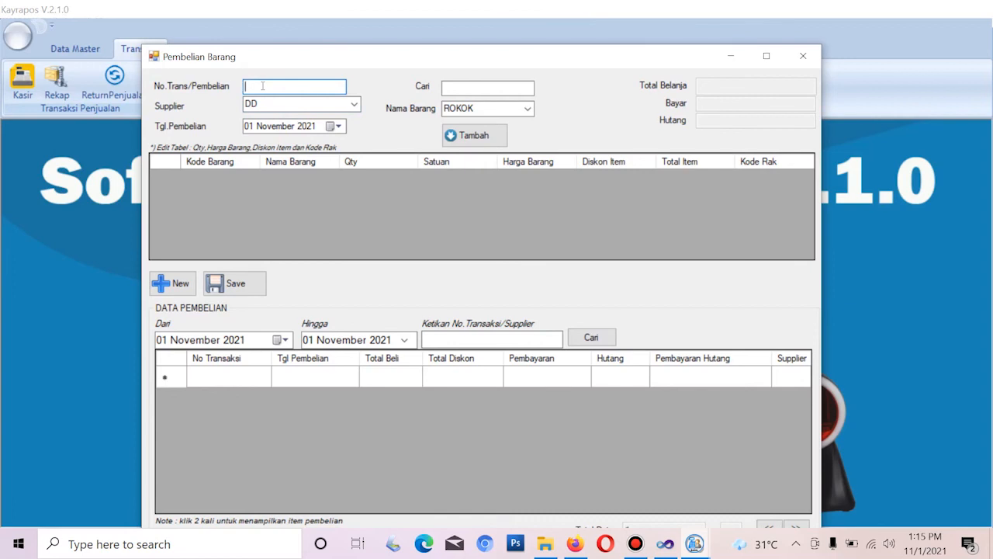
Enter purchase number 900 and select CV. BERKAH as the supplier
type("900")
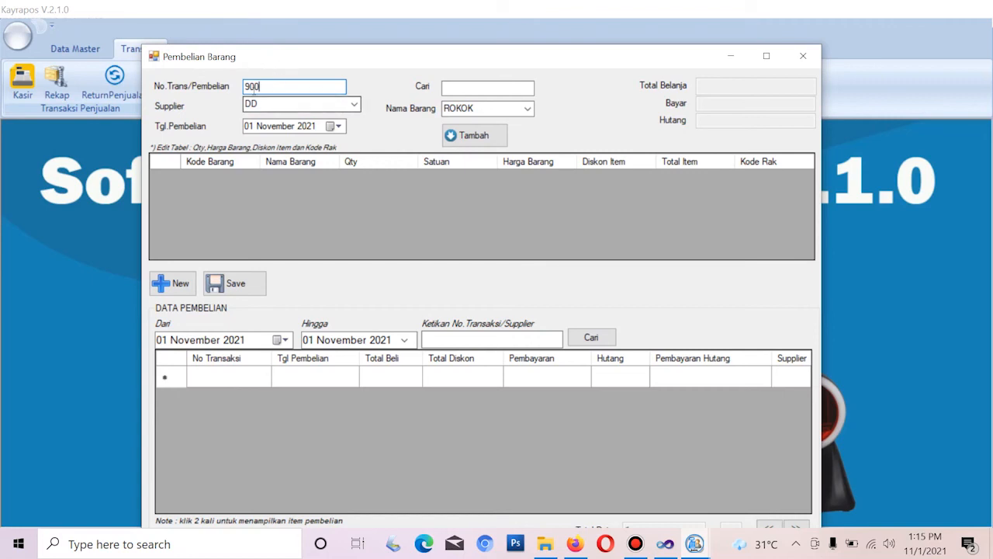
left_click(346, 104)
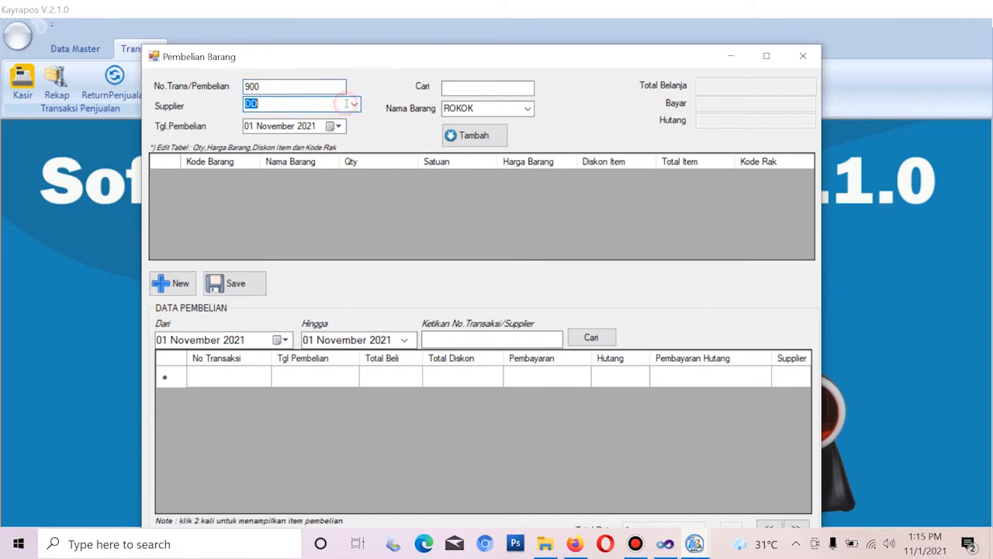
left_click(355, 106)
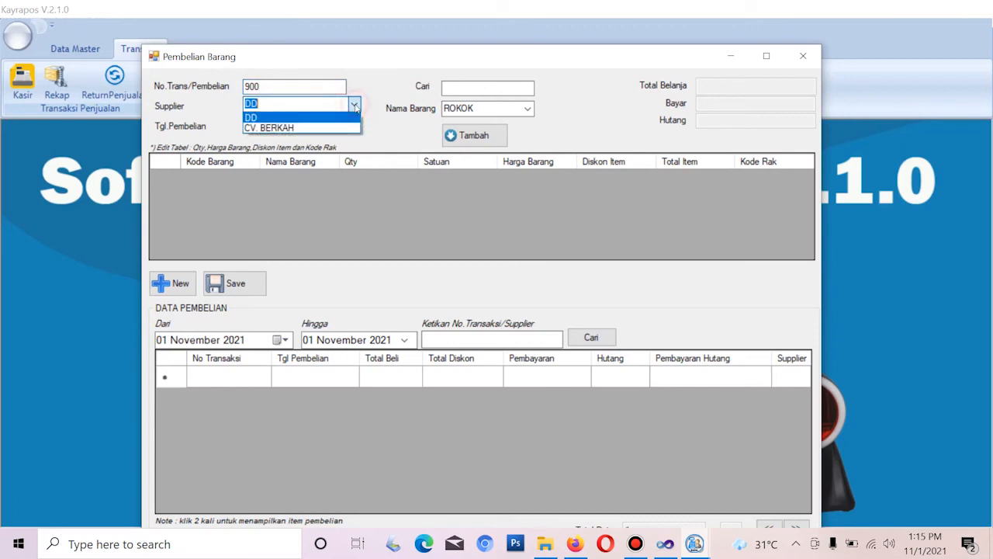
left_click(296, 129)
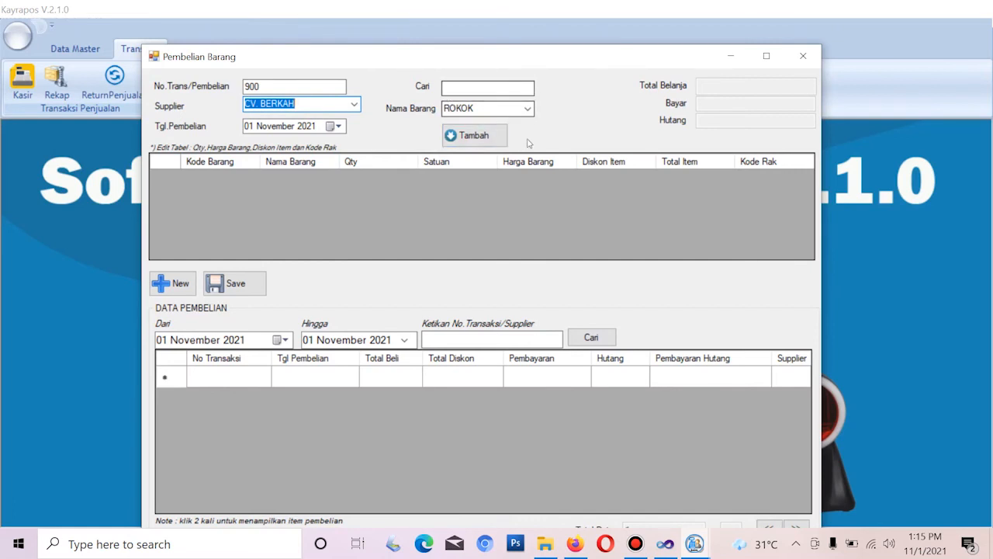
left_click(526, 109)
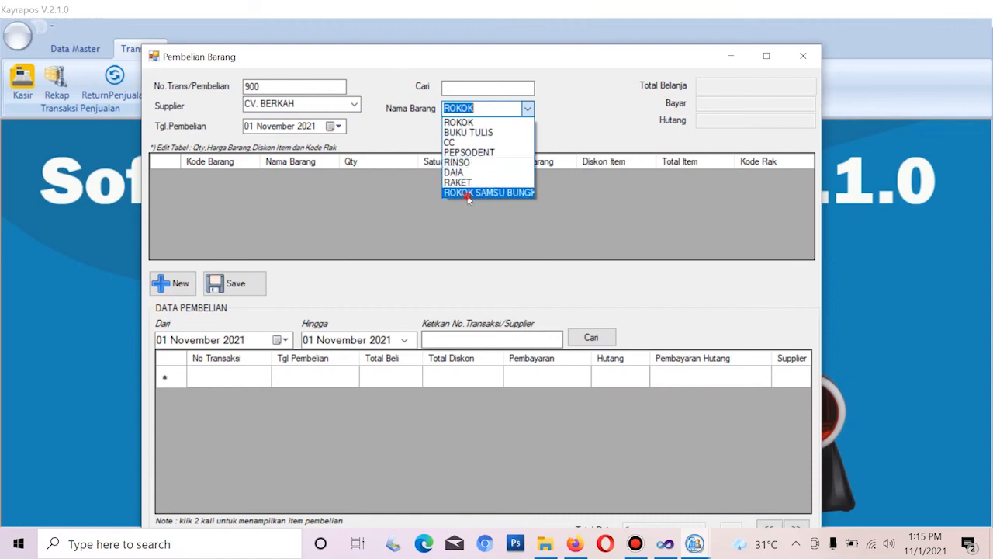
Add ROKOK SAMSU BUNGKUS as a purchase line with quantity 30
left_click(468, 192)
left_click(476, 137)
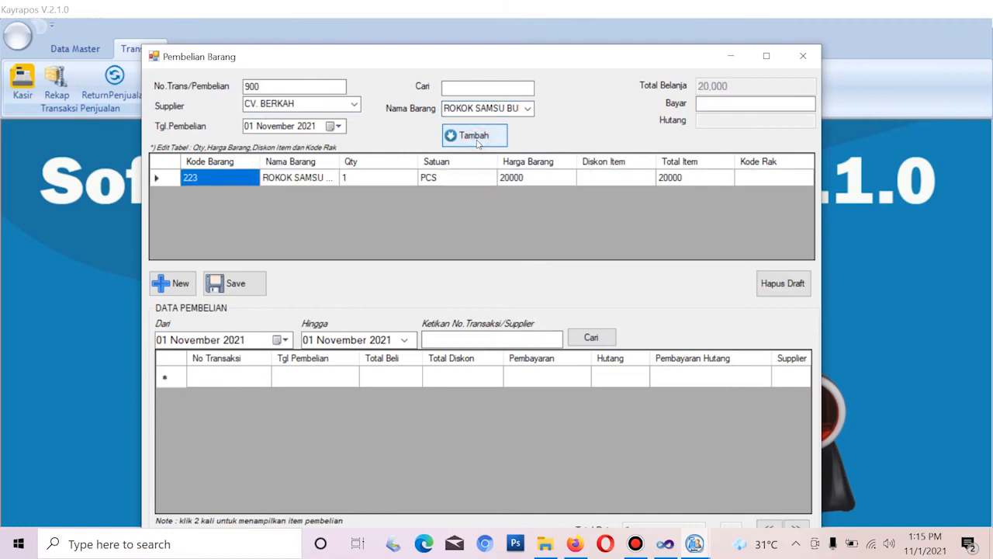
left_click(350, 182)
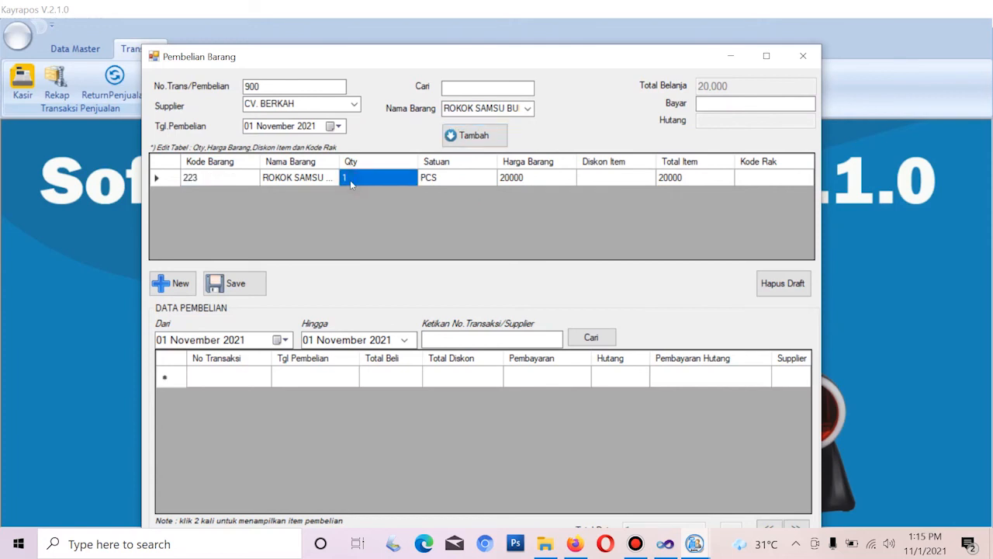
left_click(350, 181)
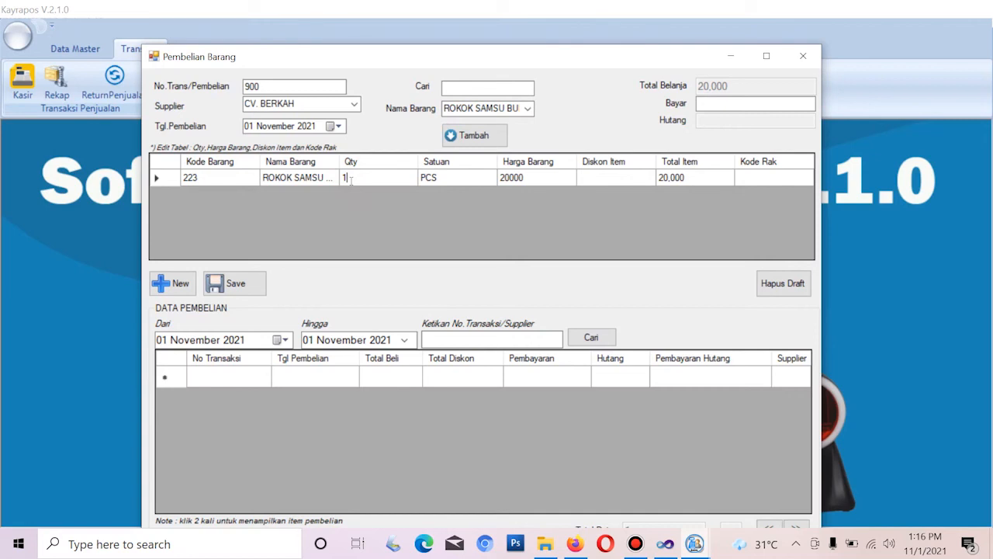
key("BackSpace")
type("30")
key("Return")
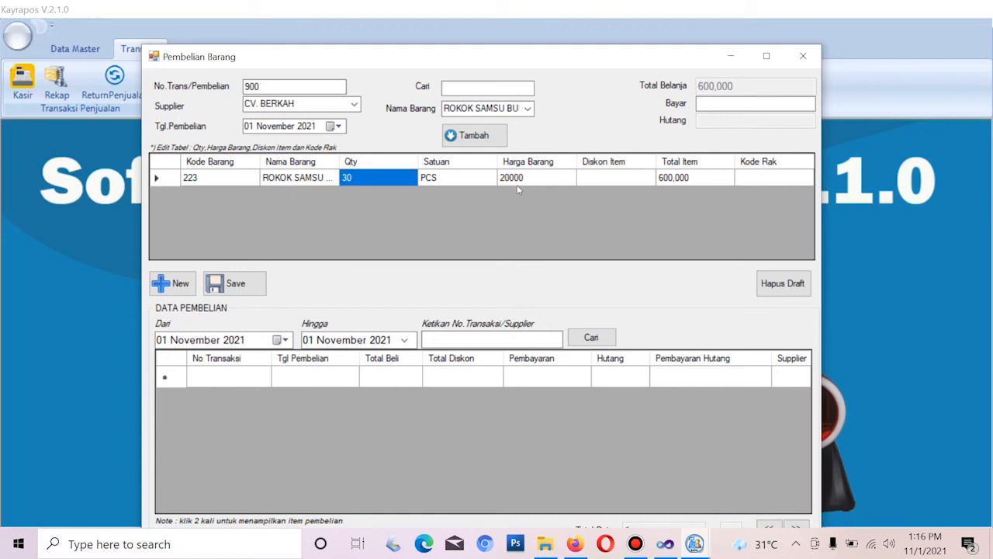
Enter 200,000 as the amount paid and set the unit price to 22000
left_click(710, 101)
type("6")
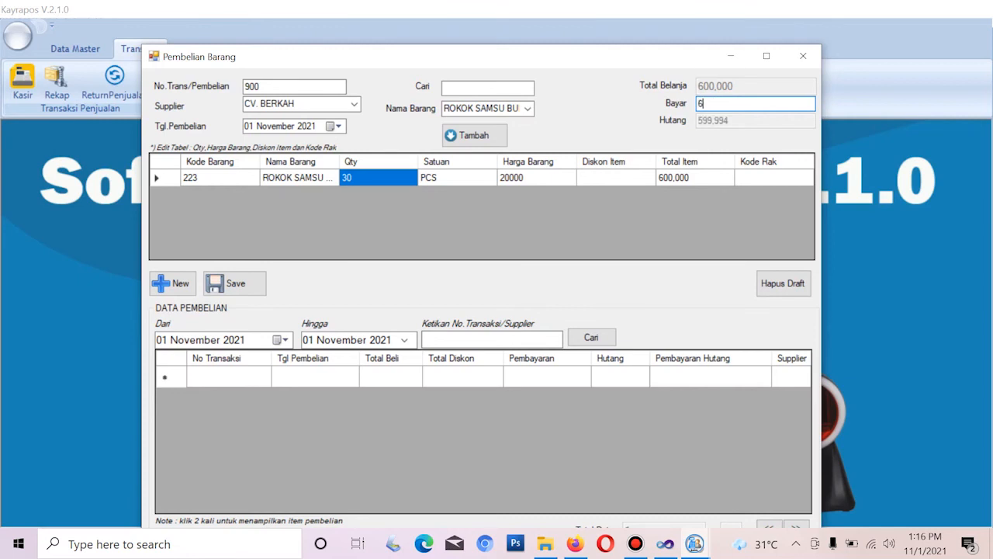
type("00,000")
key("BackSpace")
key("BackSpace")
key("BackSpace")
key("BackSpace")
key("BackSpace")
key("BackSpace")
type("200,000")
left_click(521, 177)
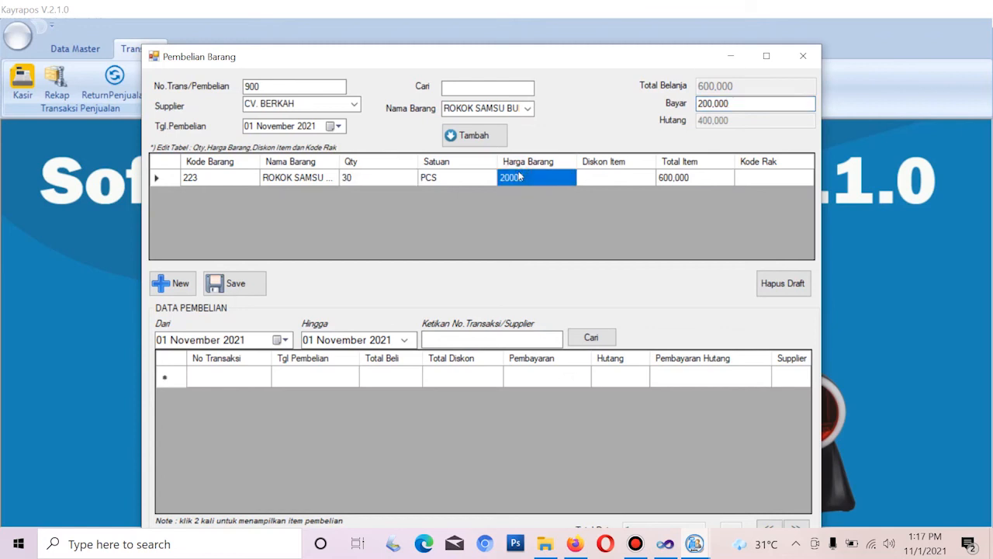
type("22")
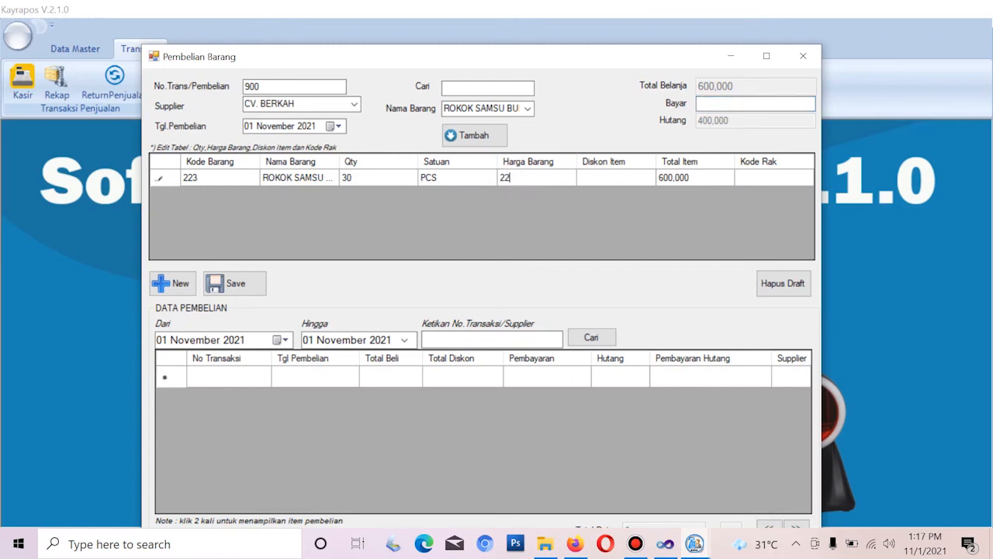
type("000")
key("Return")
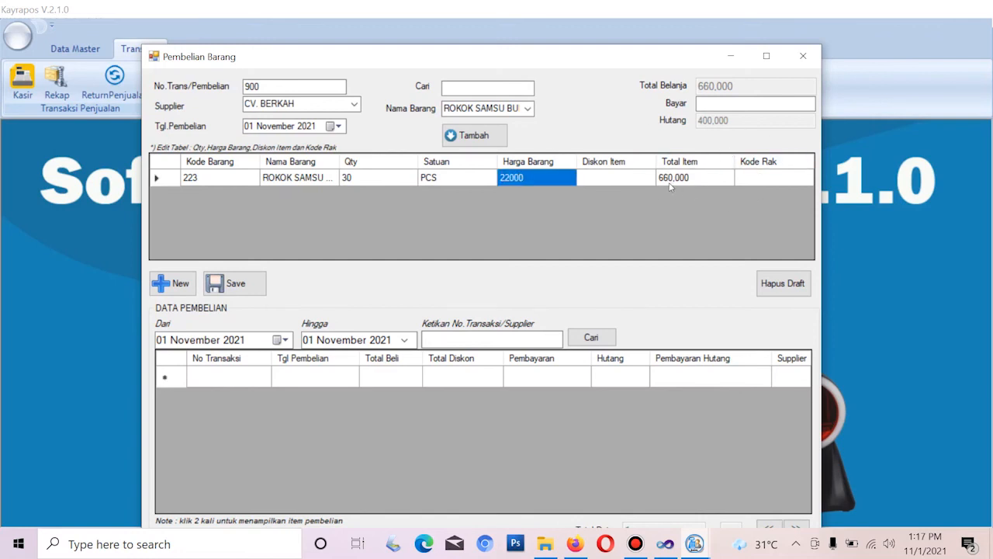
Re-enter 200,000 paid and save the purchase: 660,000 total, 460,000 owed
left_click(728, 106)
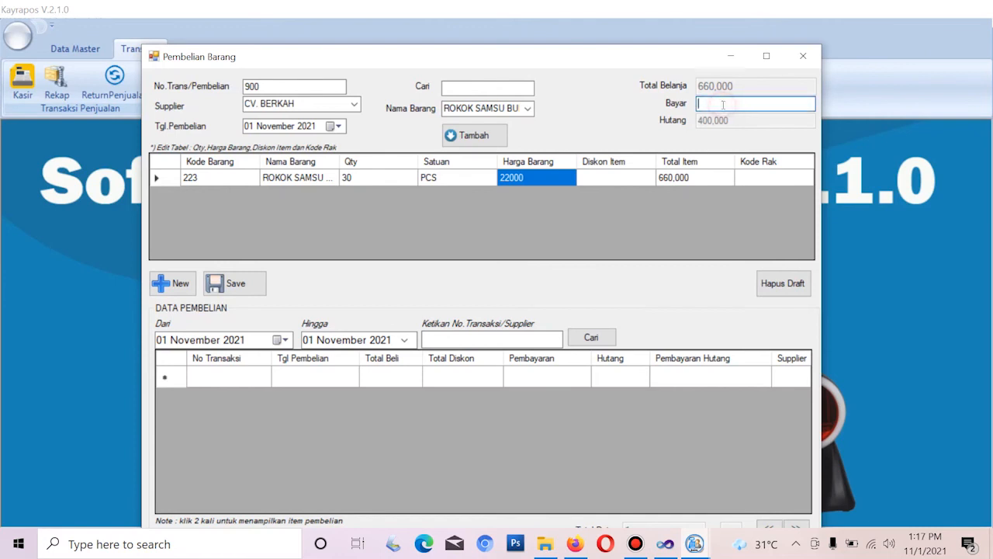
type("200,000")
left_click(256, 288)
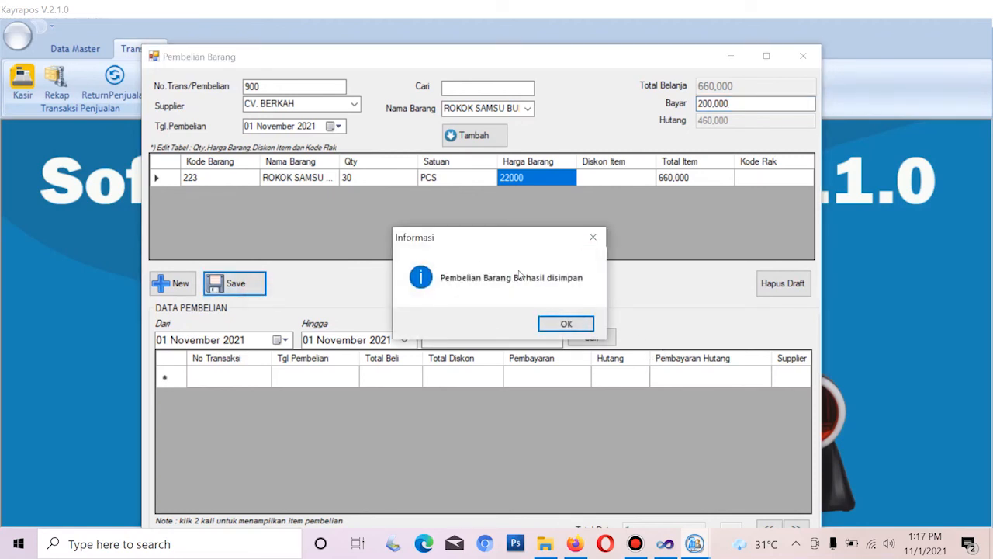
left_click(567, 323)
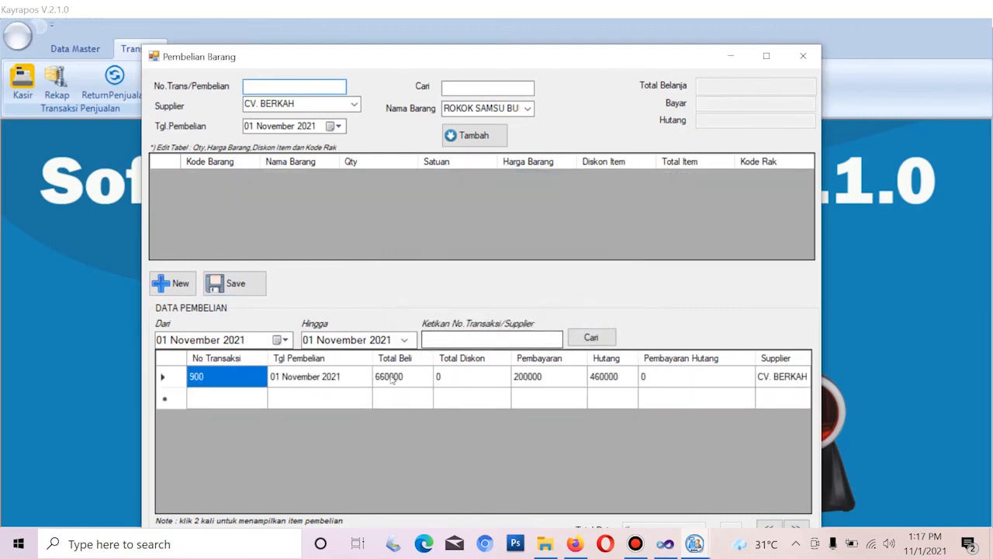
left_click(802, 57)
Check the item master list, where ROKOK SAMSU BUNGKUS stock now reads 78
left_click(63, 50)
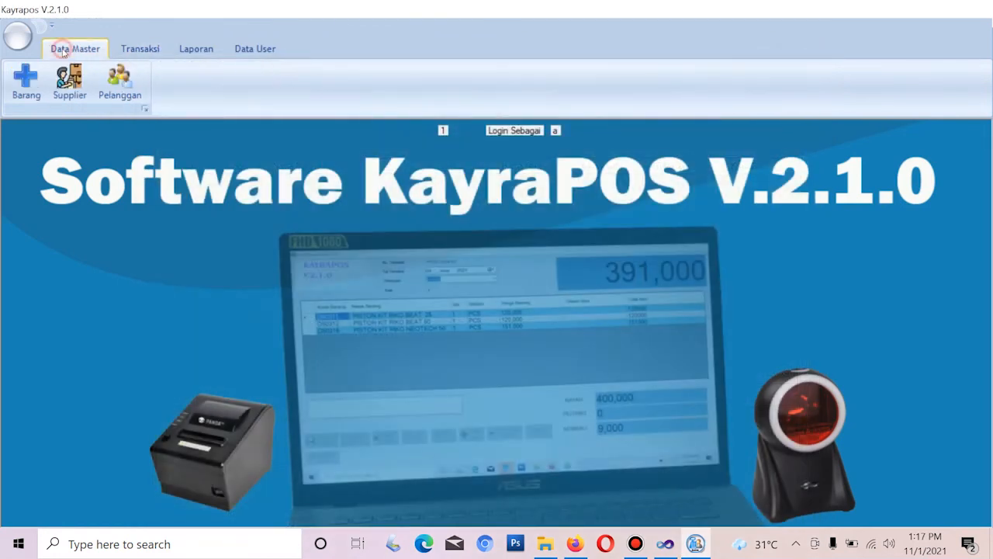
left_click(24, 87)
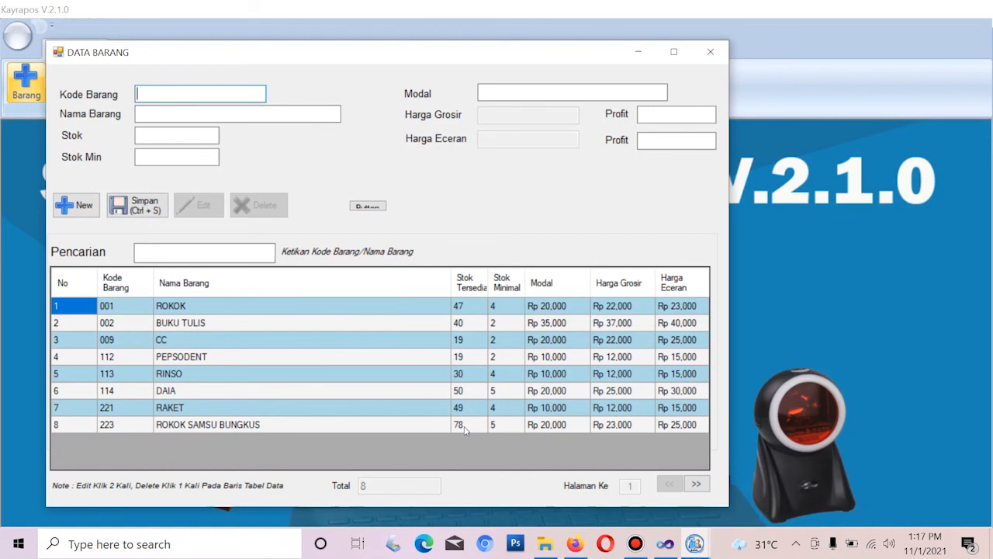
left_click(722, 56)
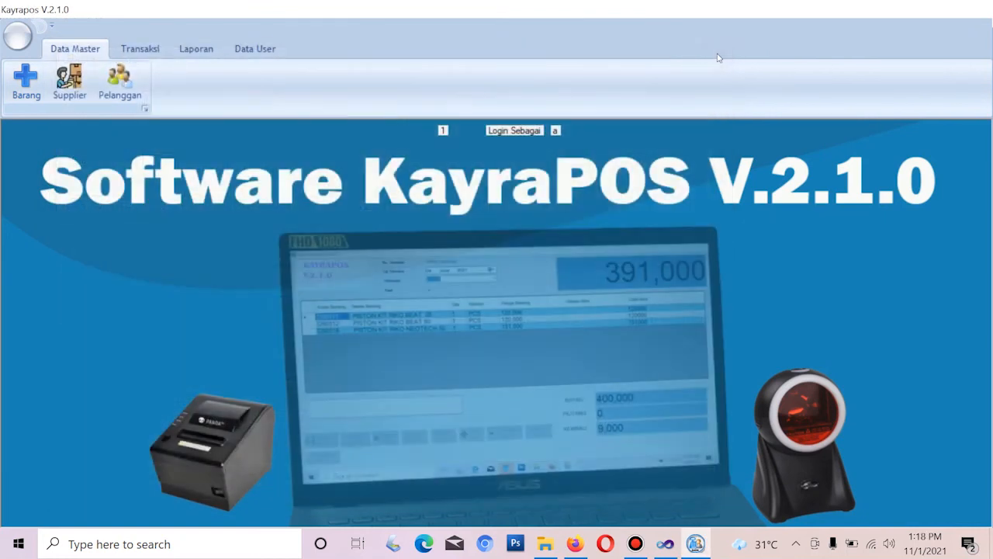
left_click(131, 50)
Load purchase 900 and pay its 460,000 outstanding debt to CV. BERKAH
left_click(193, 86)
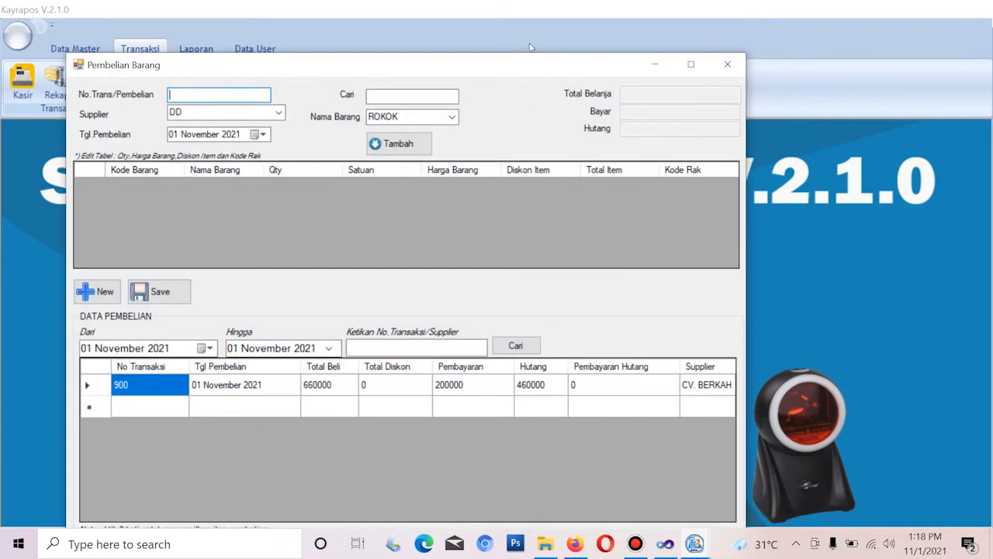
left_click_drag(519, 65, 523, 4)
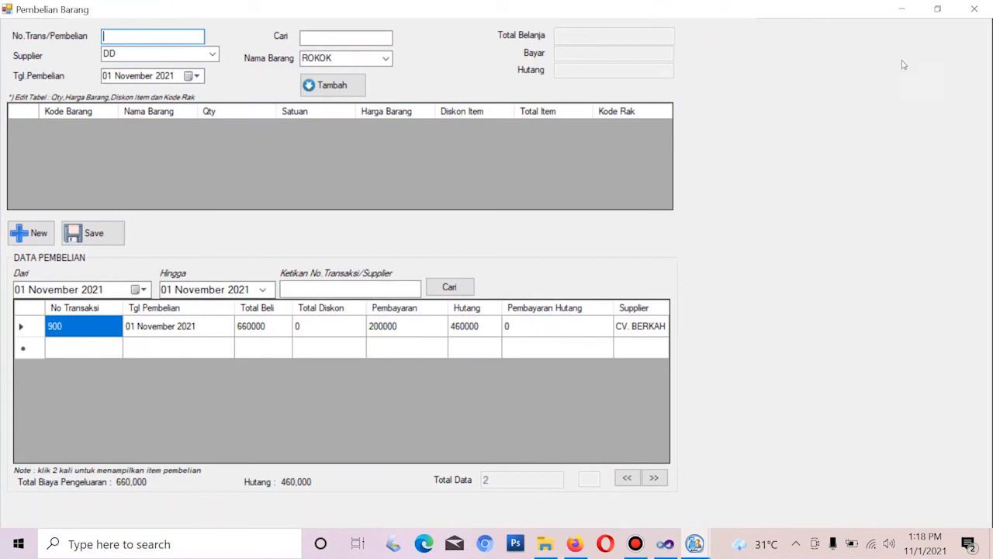
left_click(938, 9)
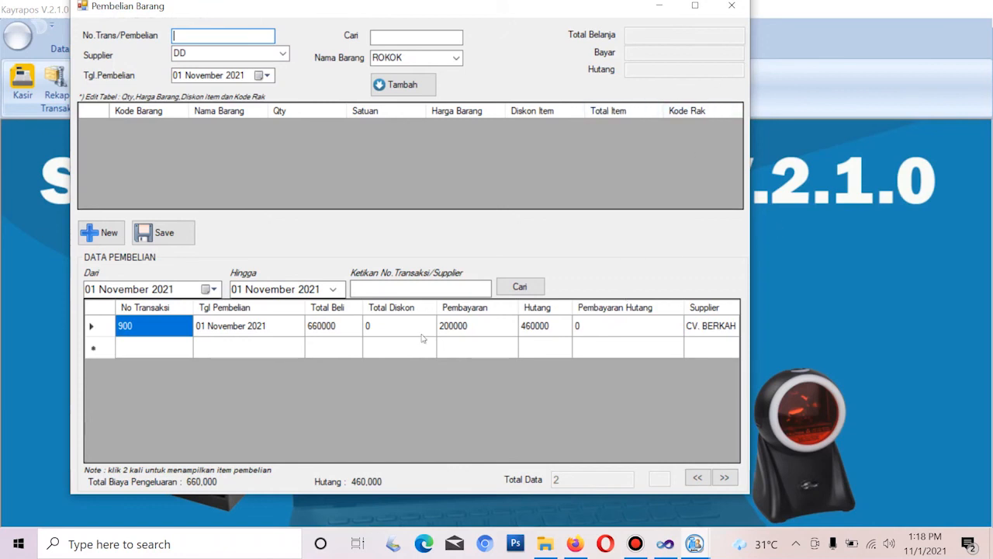
double_click(360, 326)
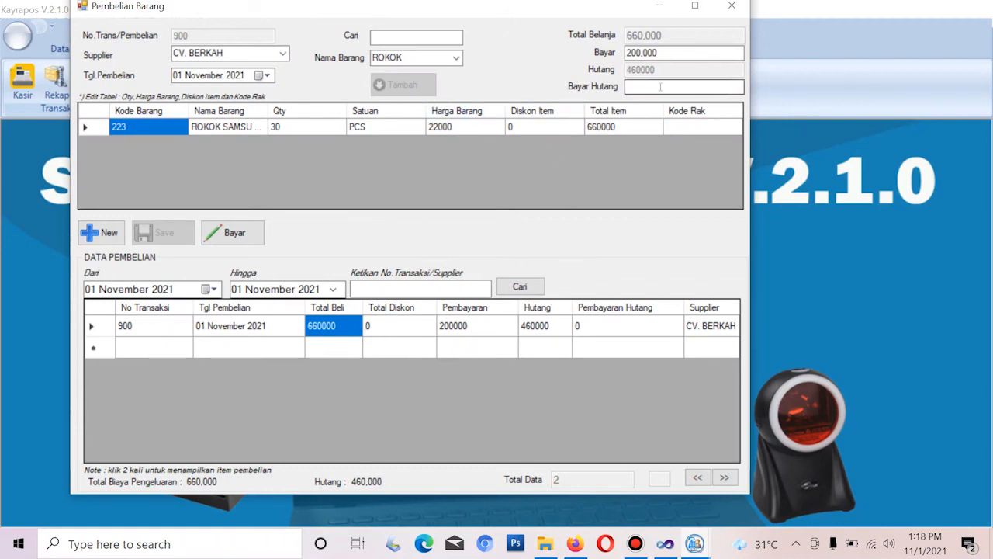
left_click(629, 87)
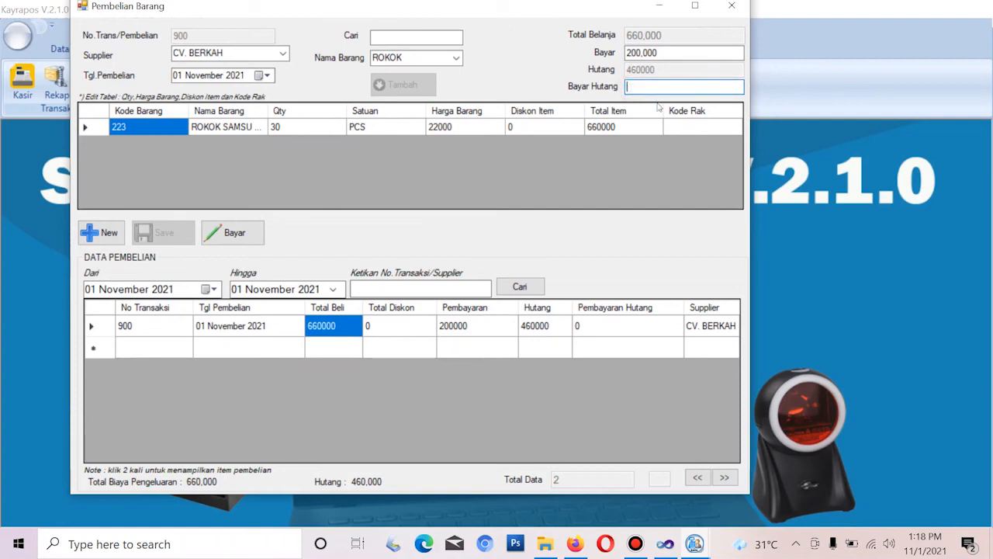
type("4,600,000")
key("Return")
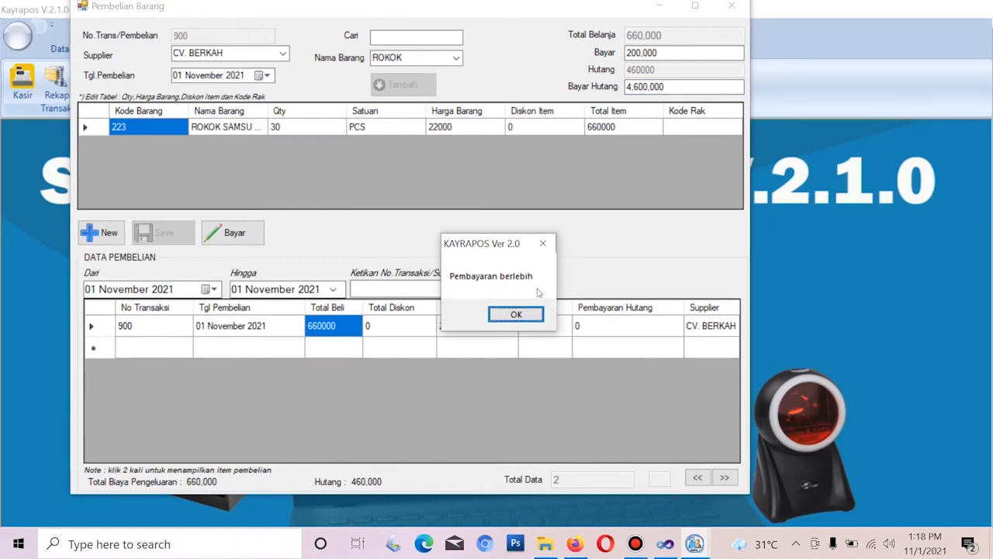
left_click(515, 315)
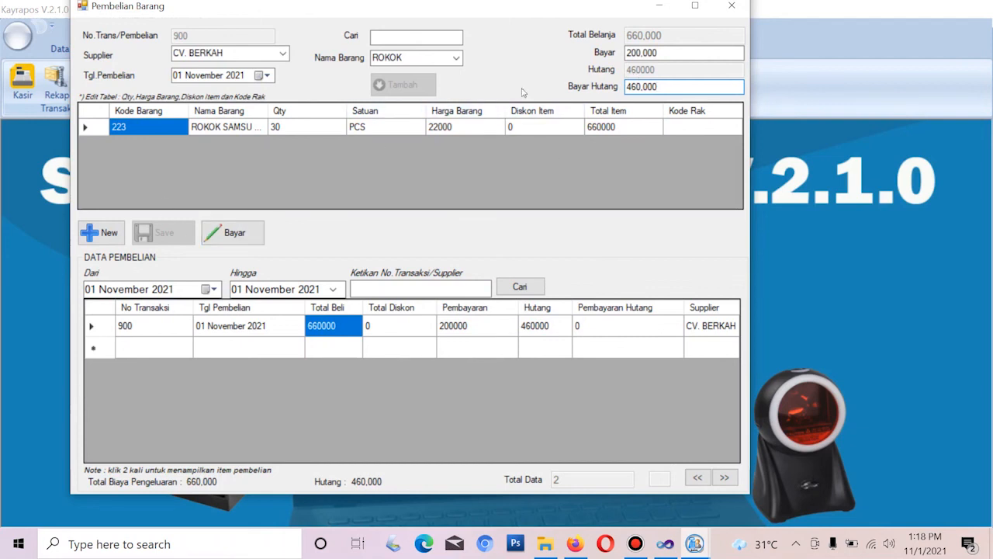
left_click(231, 233)
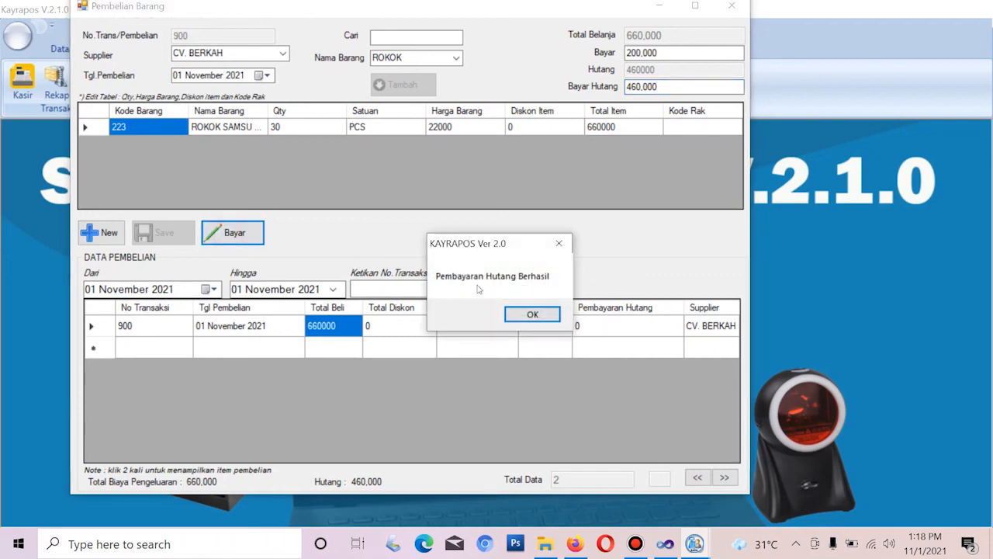
left_click(523, 314)
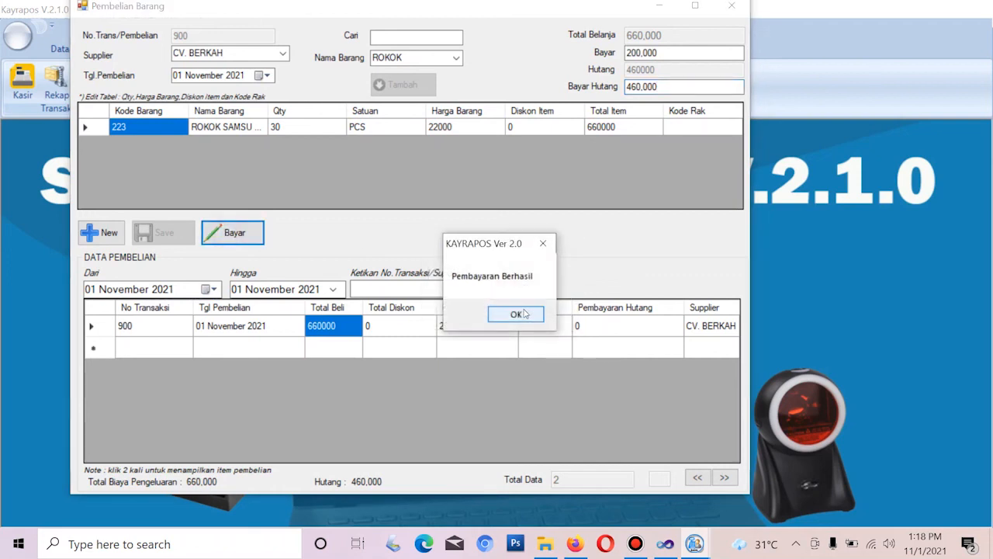
left_click(509, 315)
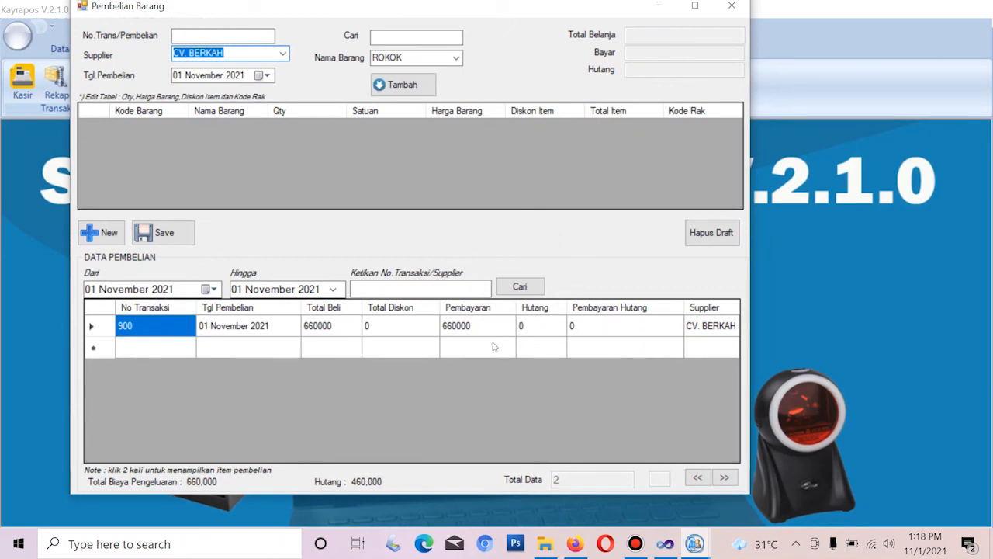
Close the Pembelian Barang window, briefly reopen and resize it, then close it again
left_click(737, 7)
left_click(191, 80)
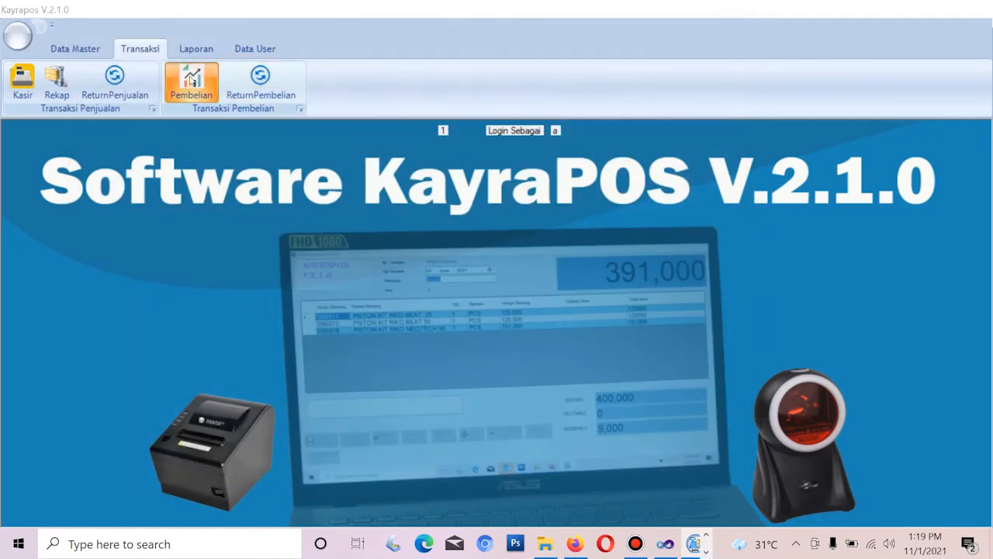
double_click(363, 72)
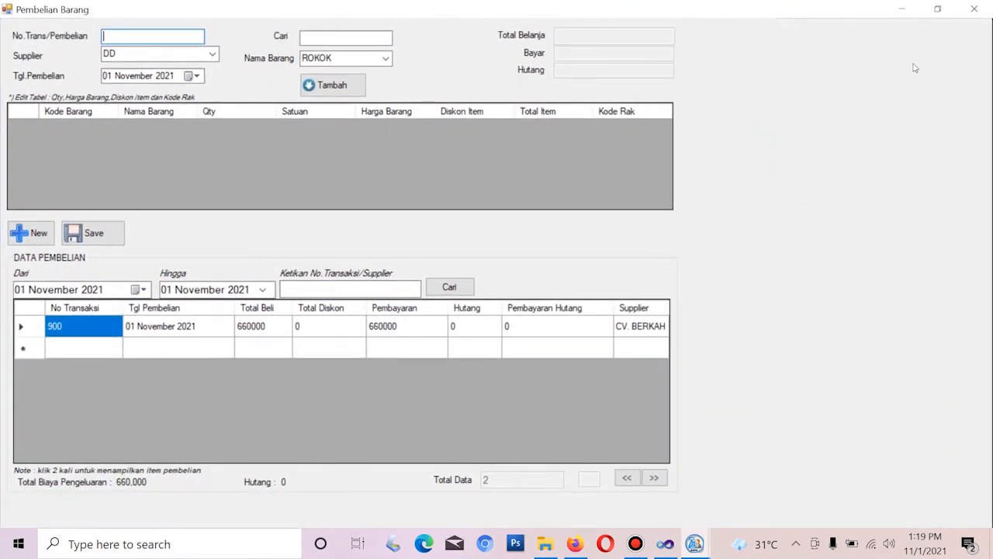
left_click(940, 8)
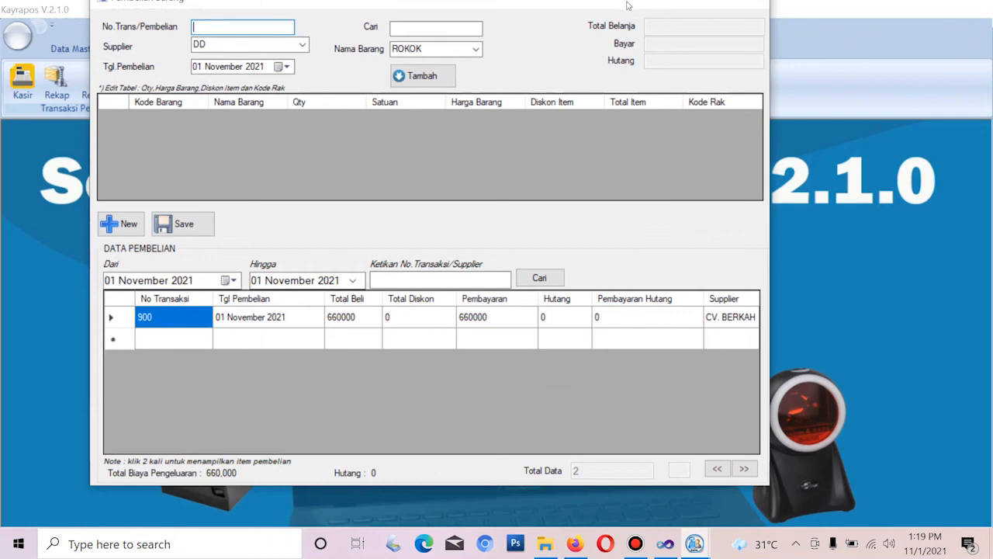
left_click_drag(630, 11, 638, 28)
left_click(759, 12)
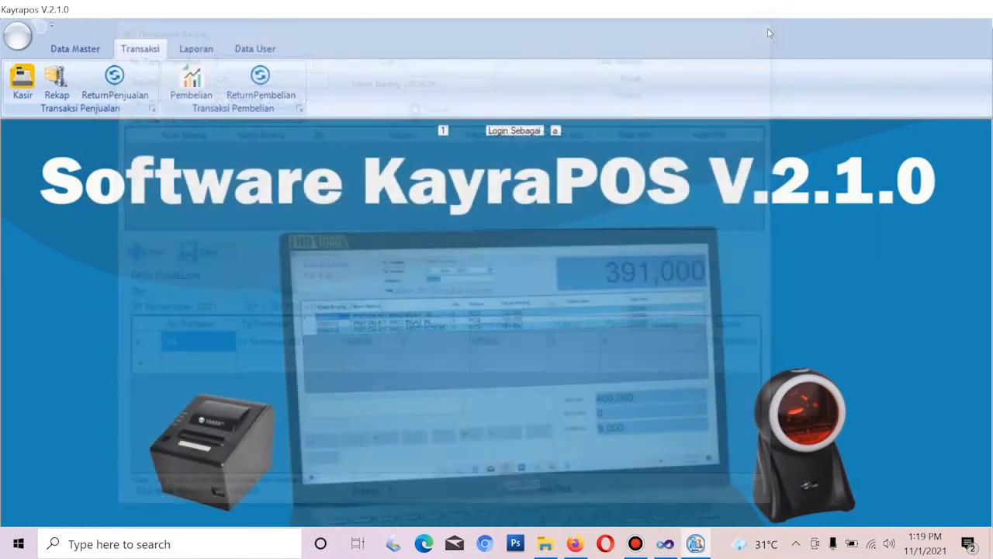
Open the purchase return form and browse items bought from supplier DD, sorted by quantity
left_click(263, 92)
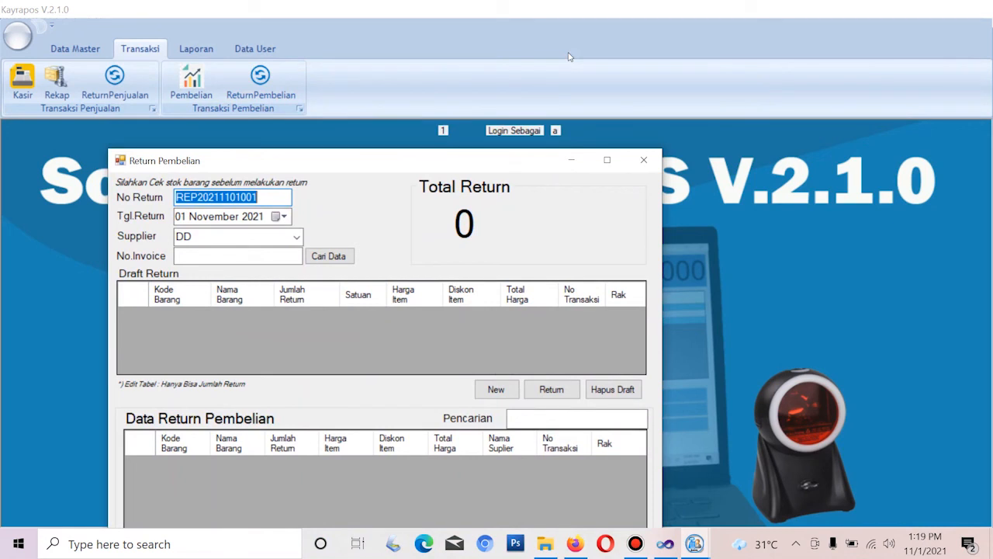
left_click(332, 256)
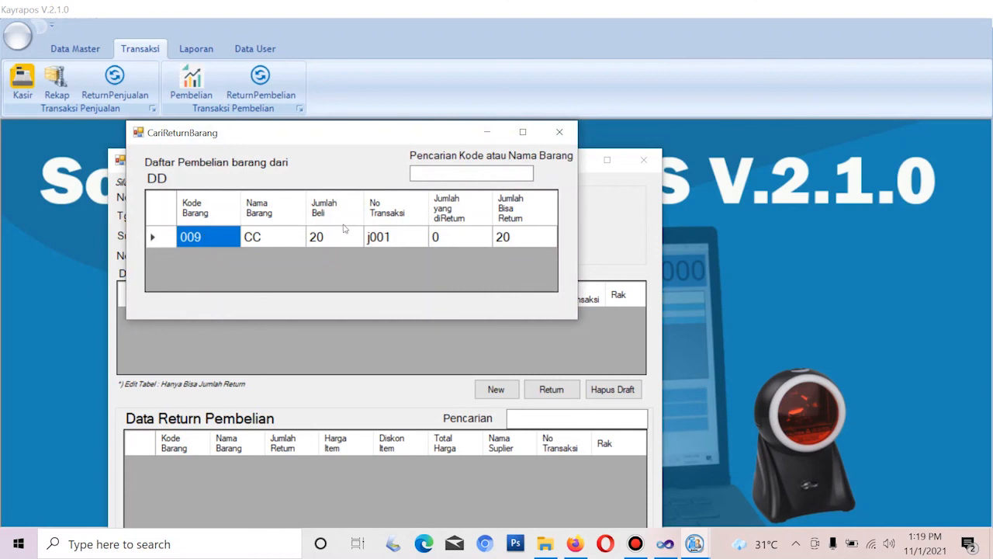
left_click(349, 221)
left_click(559, 132)
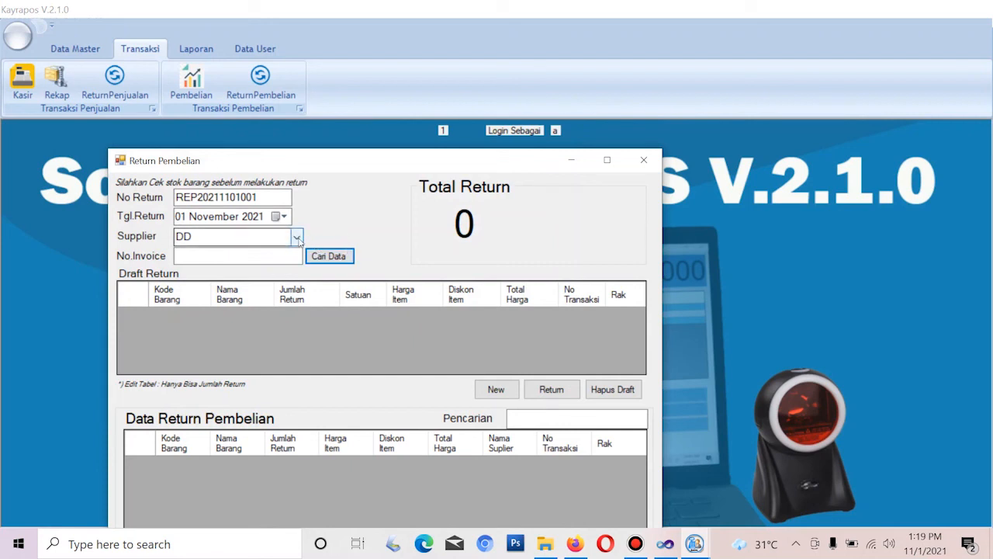
Choose supplier CV. BERKAH and draft a return of 2 units of item 223 from purchase 900
left_click(297, 238)
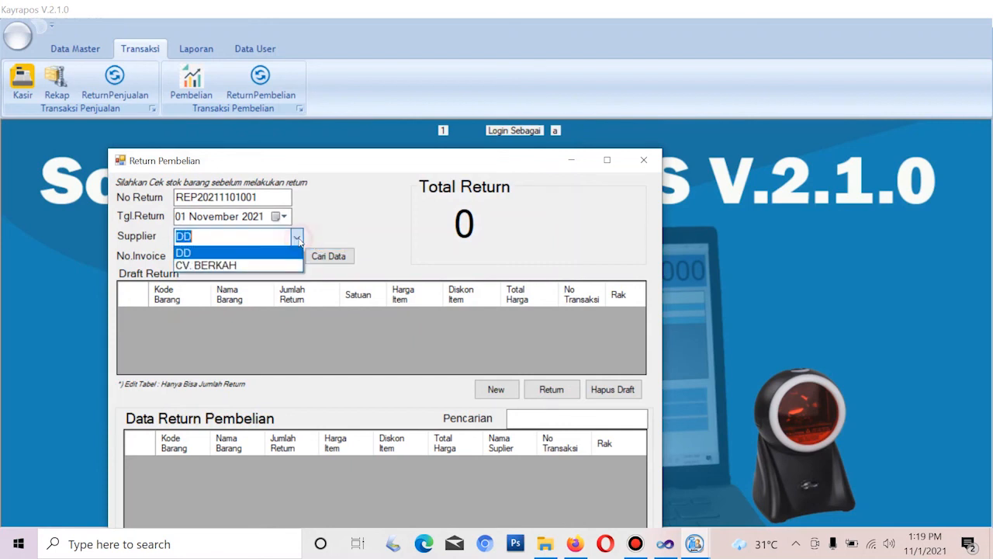
left_click(221, 265)
left_click(332, 261)
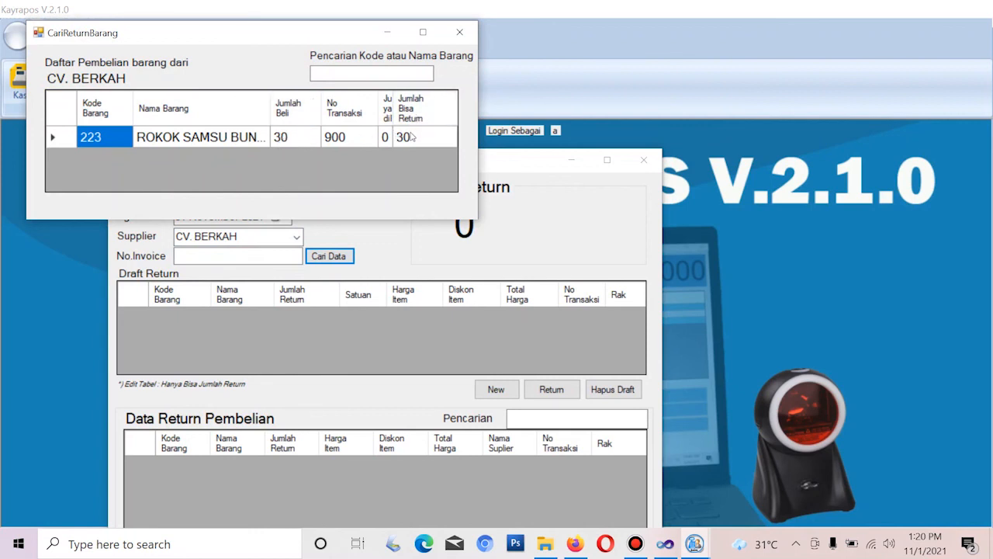
double_click(250, 138)
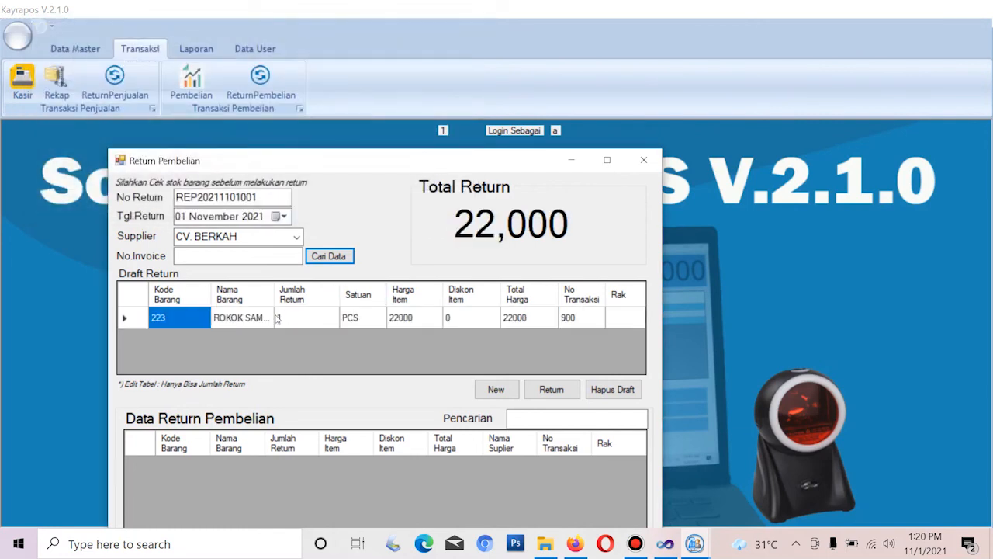
left_click(286, 320)
type("2")
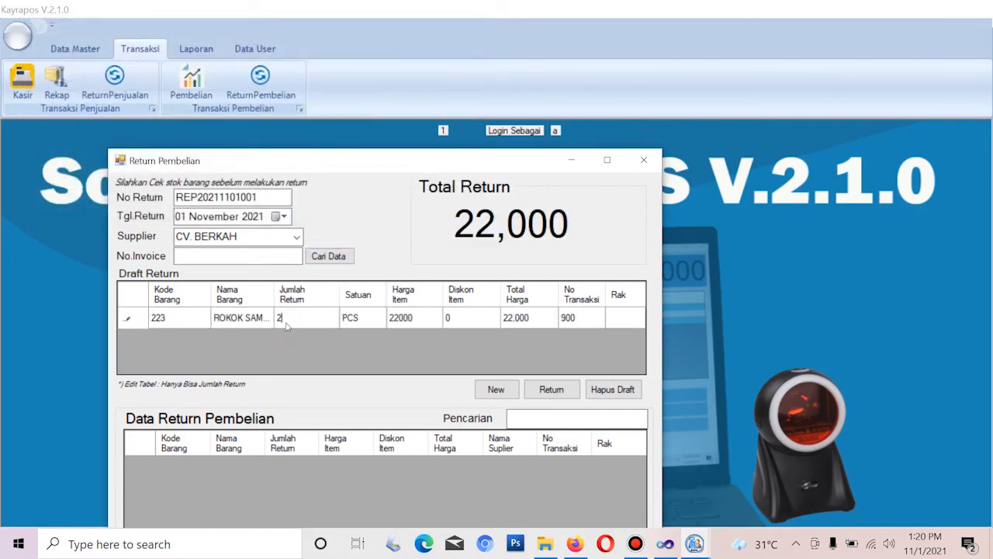
key("Return")
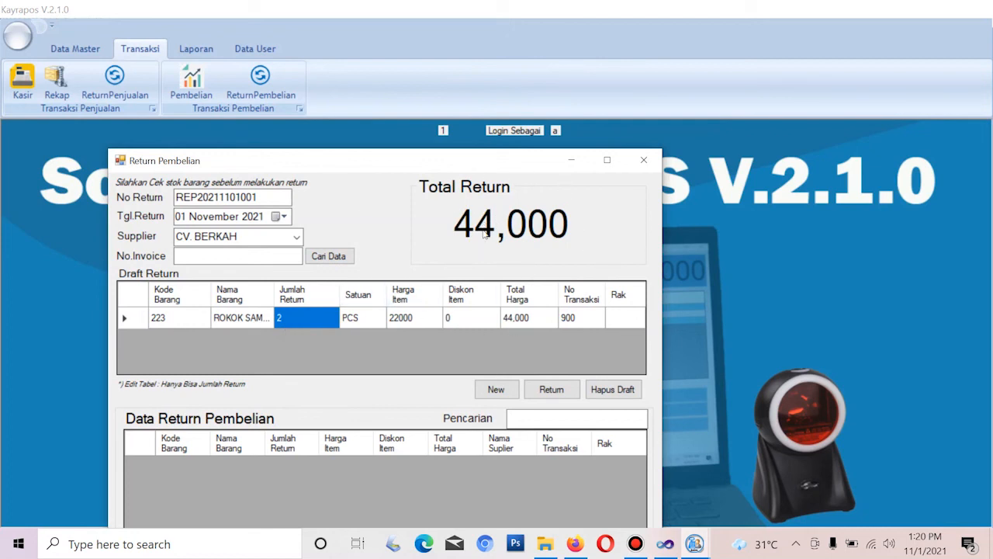
Save the 44,000 purchase return and close the return window
left_click(551, 391)
left_click(519, 314)
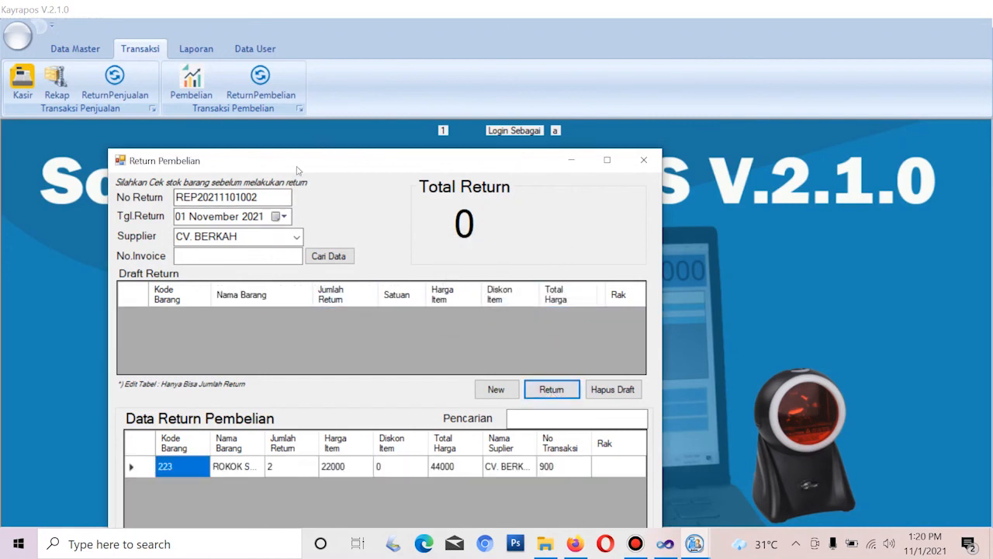
left_click_drag(295, 160, 295, 108)
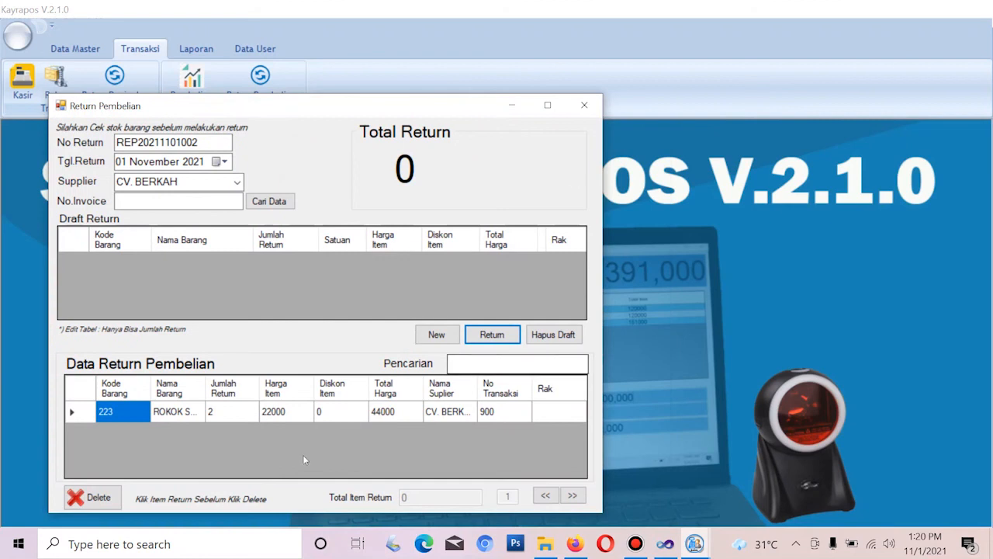
left_click(586, 107)
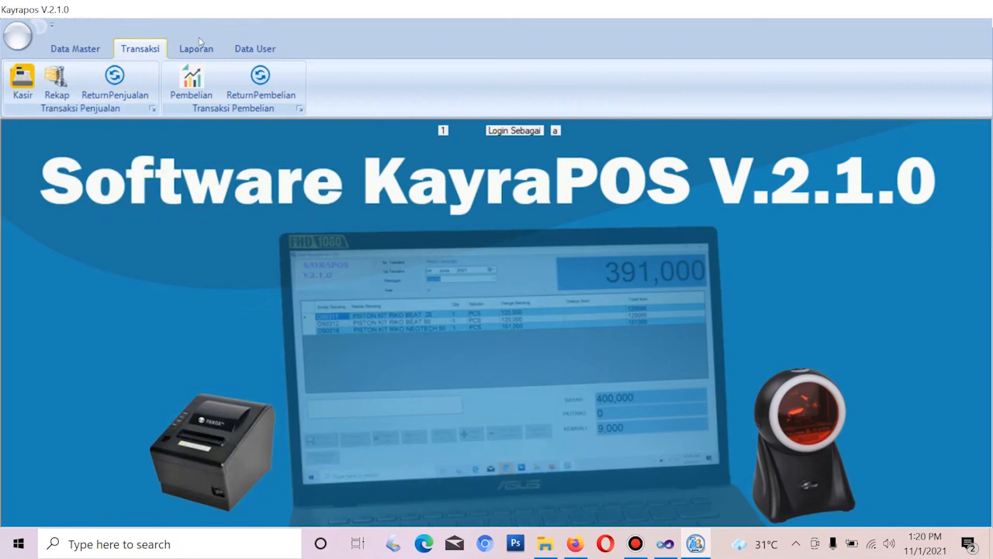
left_click(196, 49)
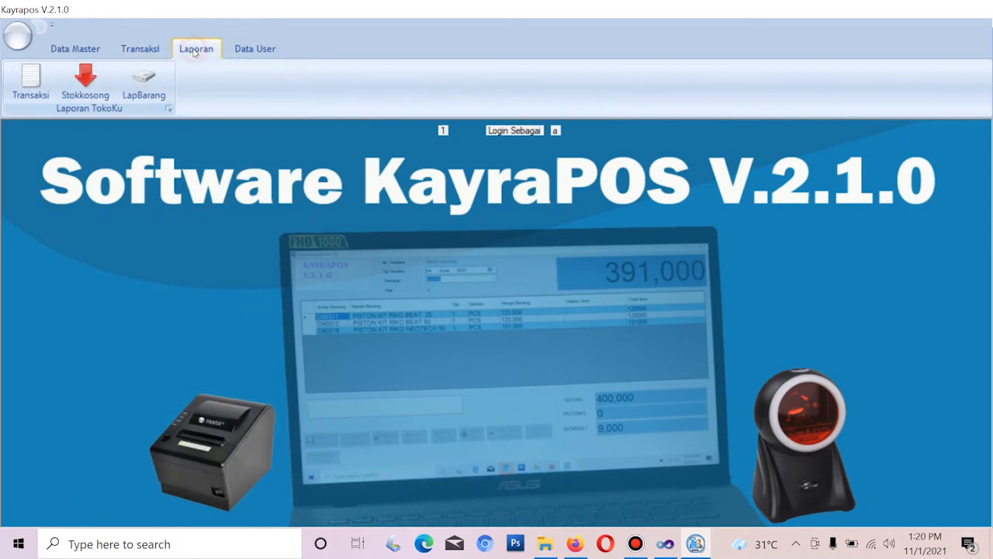
Open the store financial report, try a search, and dismiss the invalid-date message
left_click(29, 78)
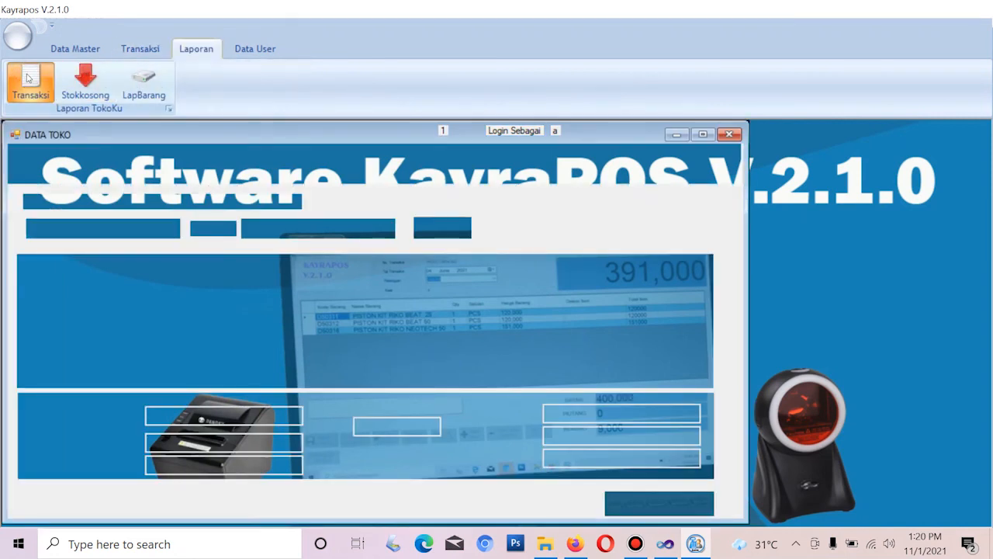
left_click(433, 229)
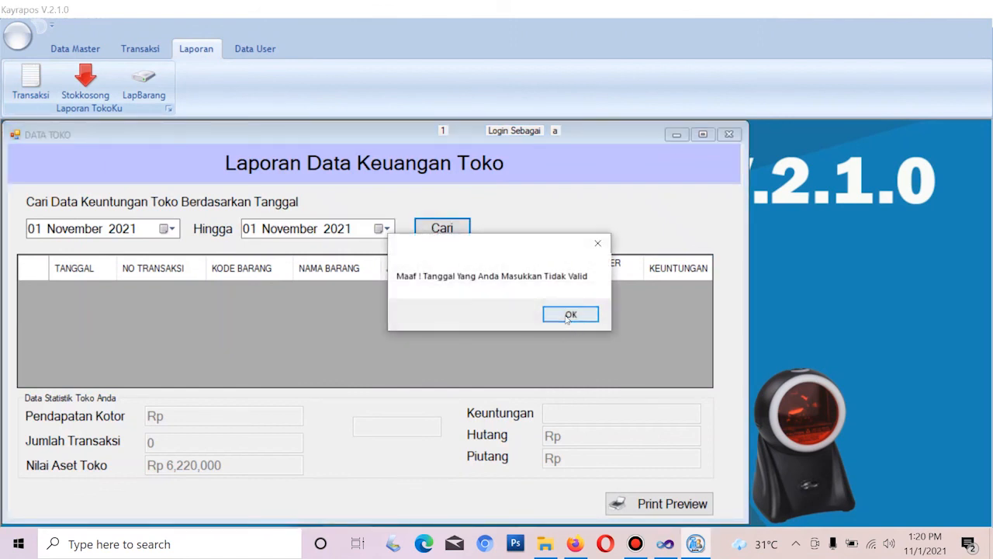
left_click(570, 313)
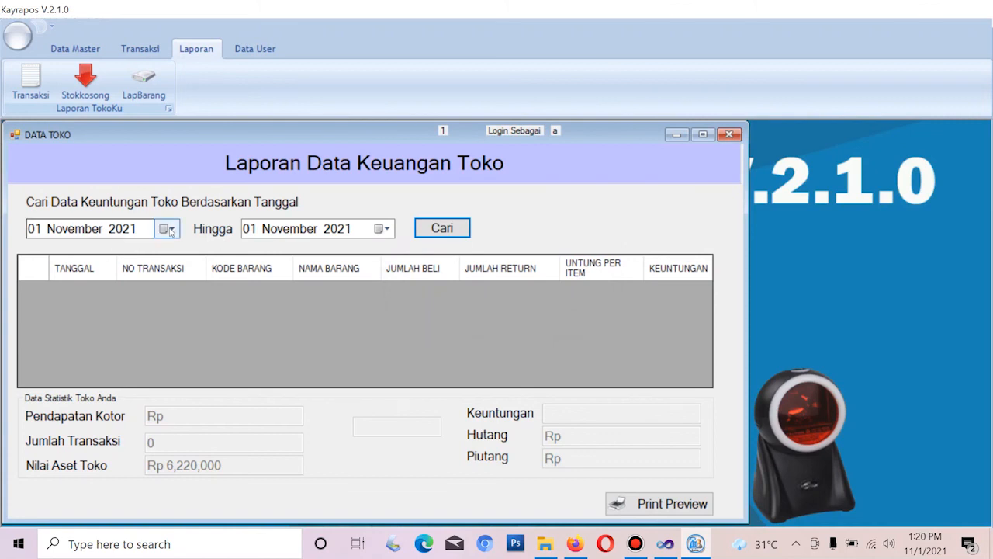
left_click(171, 231)
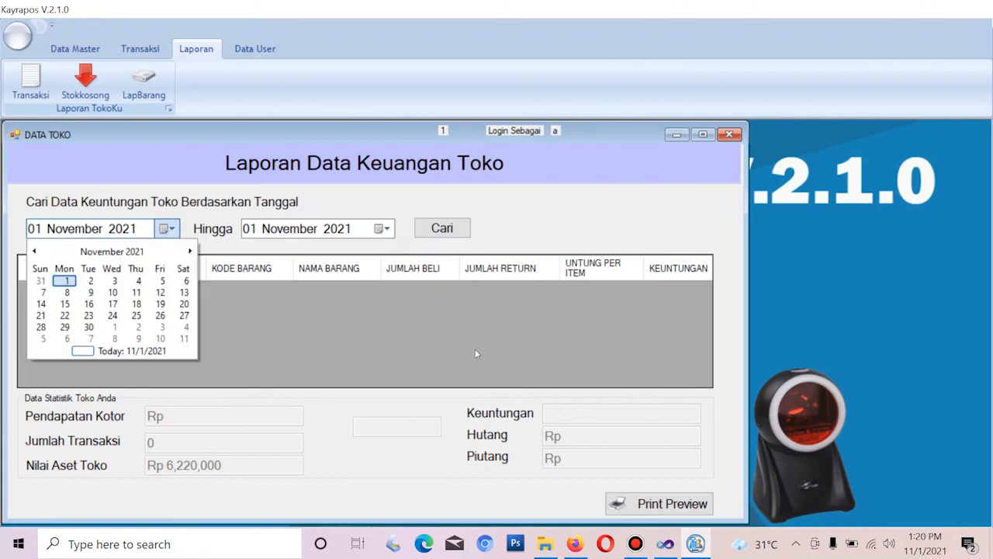
left_click(421, 452)
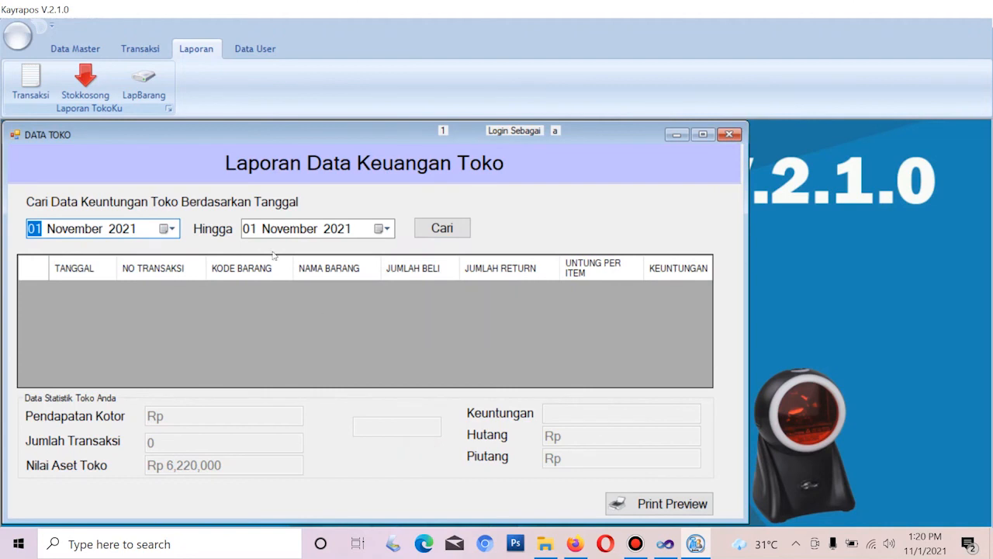
Run the report from 1 October 2021, review 103,000 gross revenue and 23,000 profit, then close it
left_click(172, 231)
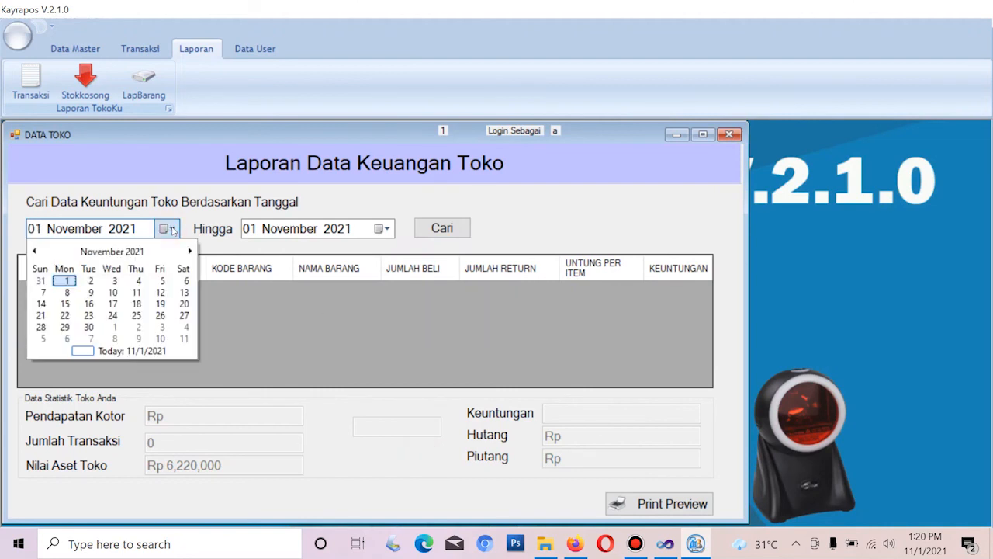
left_click(67, 281)
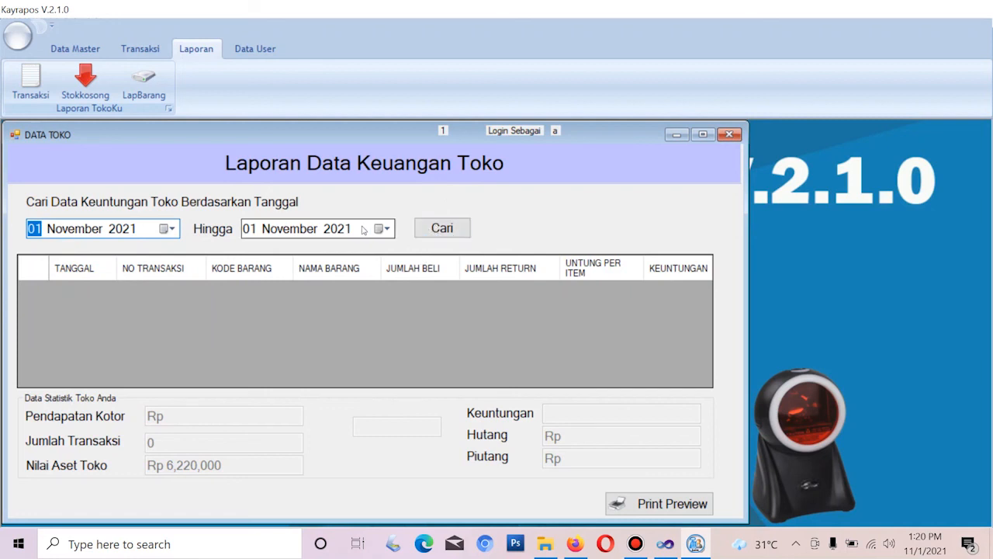
left_click(172, 229)
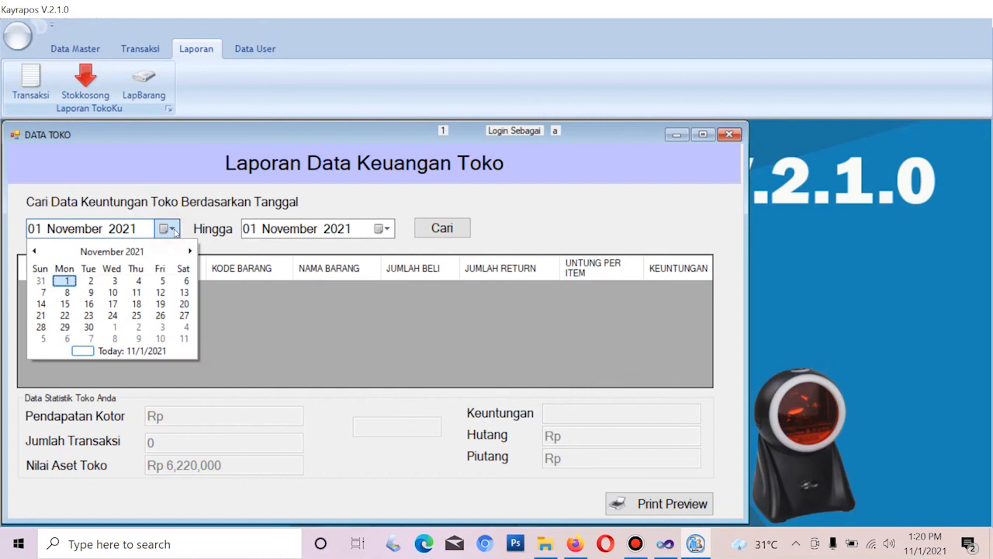
left_click(34, 250)
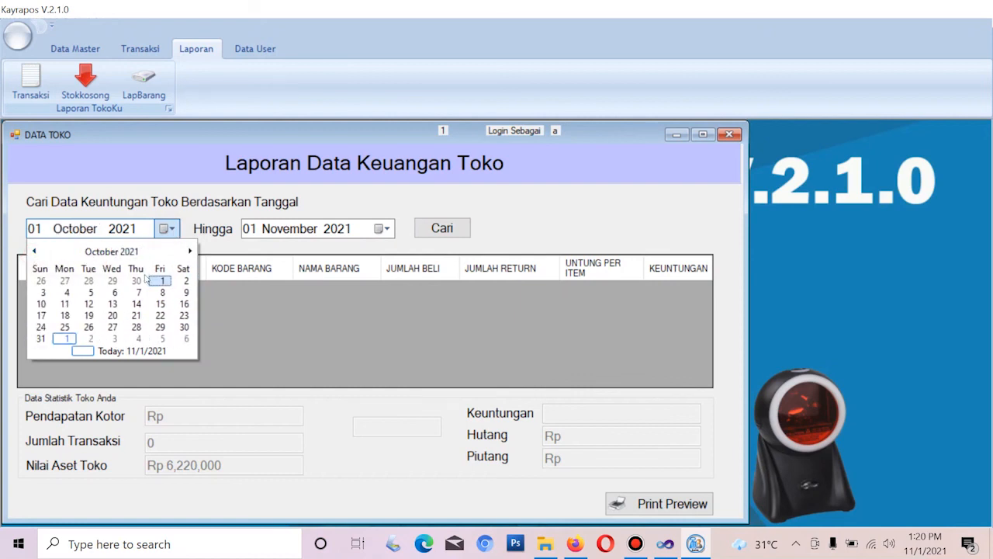
left_click(160, 281)
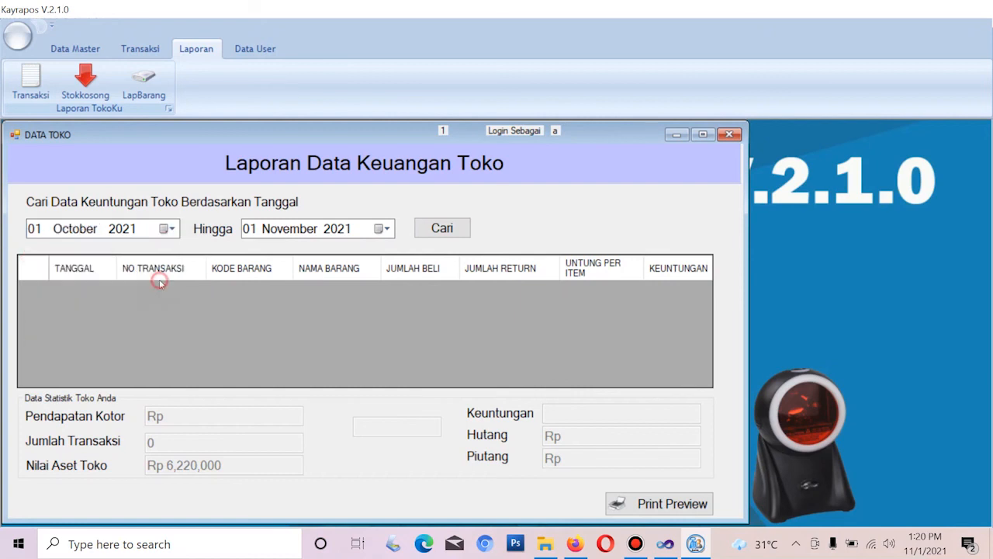
left_click(447, 231)
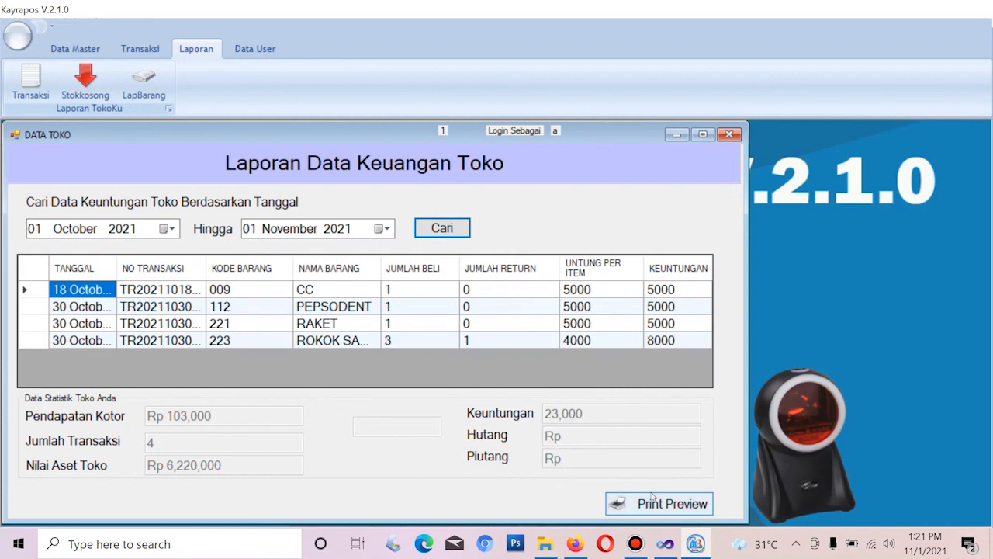
left_click(727, 135)
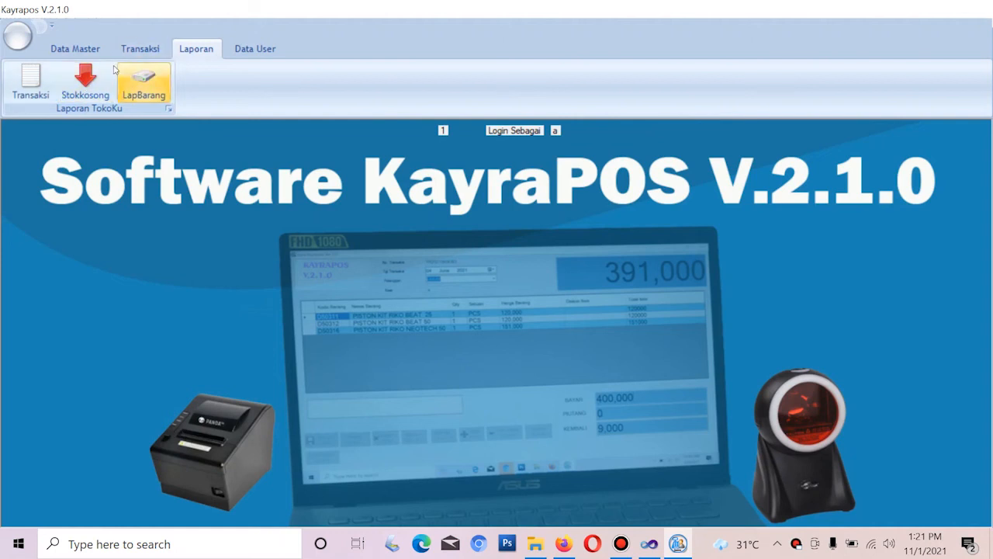
Check the Stokkosong list and its print preview and export choices, both empty, then close them
left_click(88, 82)
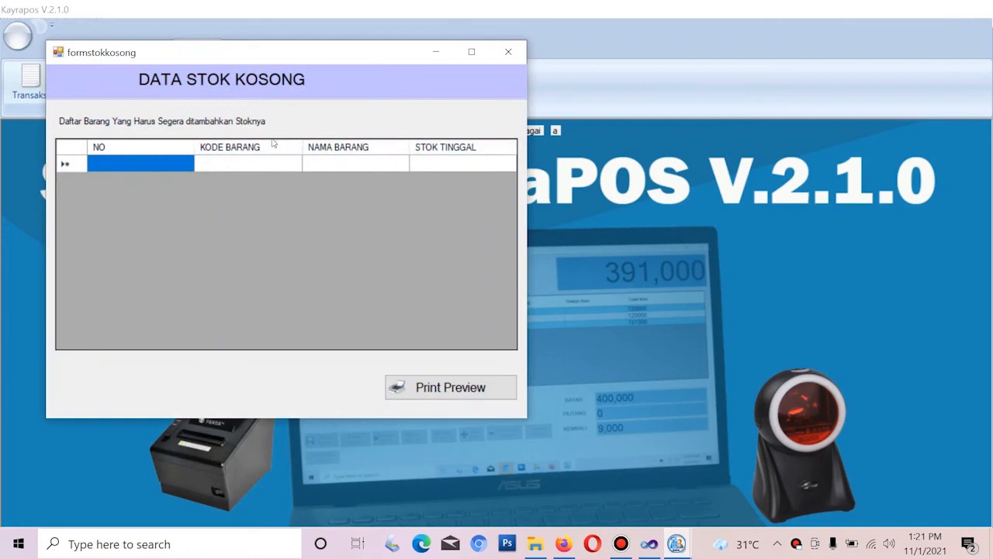
left_click(512, 51)
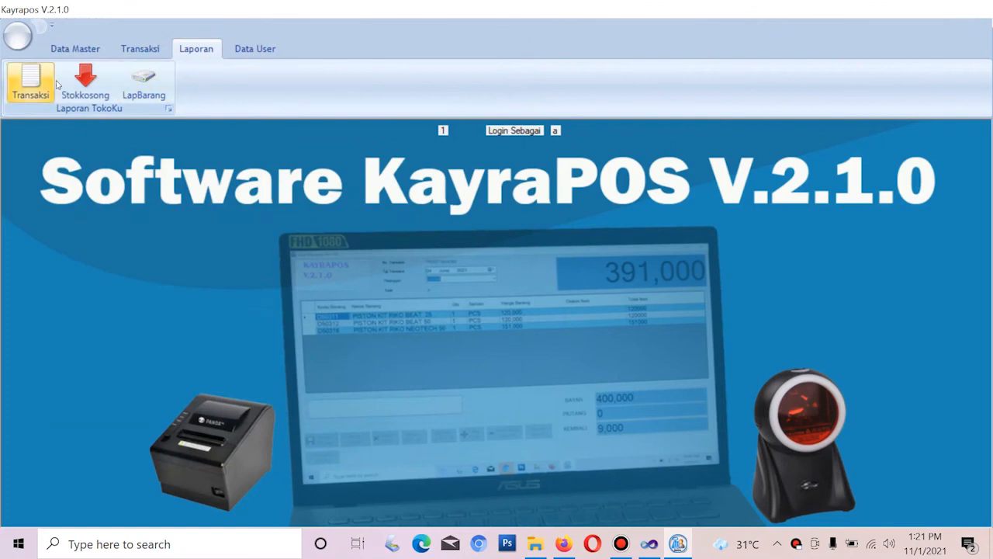
left_click(99, 88)
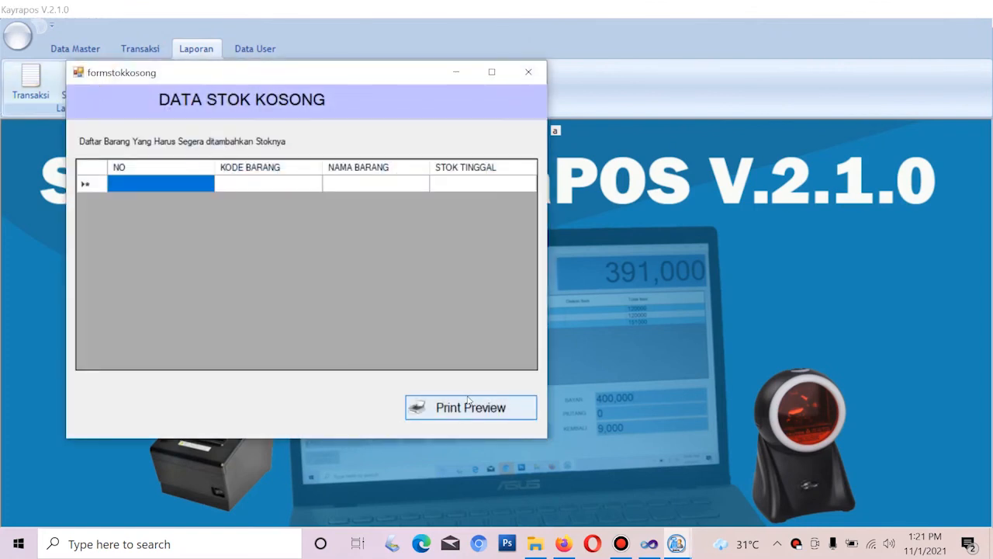
left_click(471, 414)
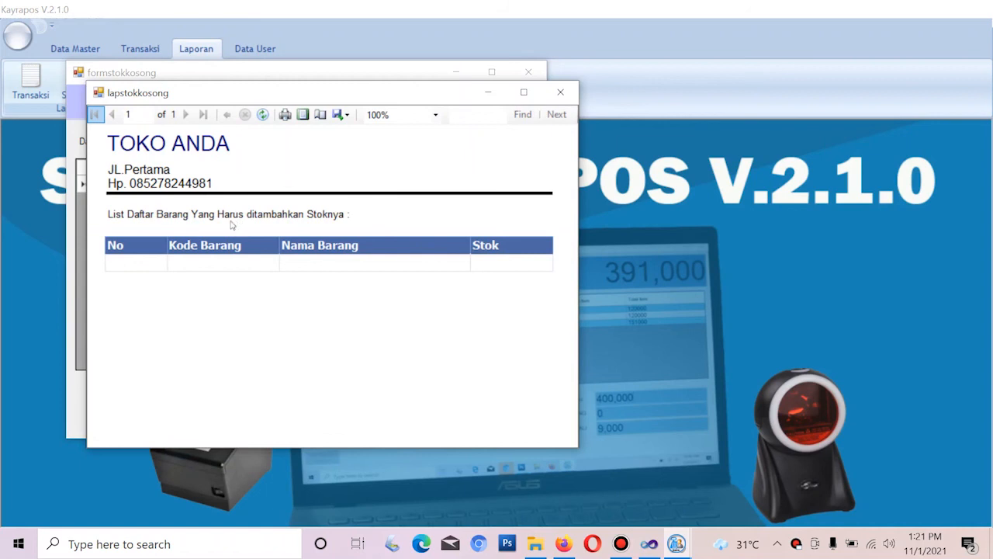
left_click(342, 119)
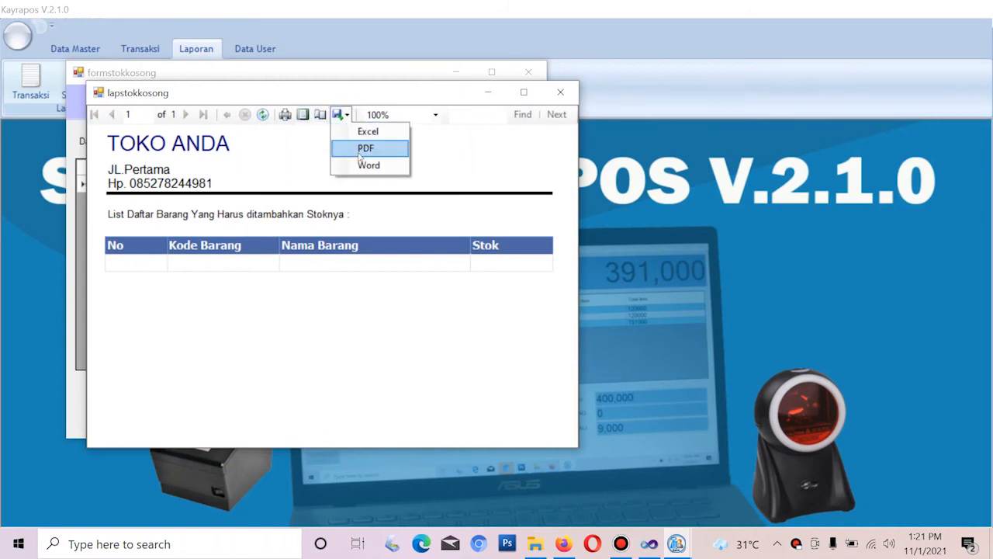
left_click(562, 92)
left_click(562, 93)
left_click(529, 71)
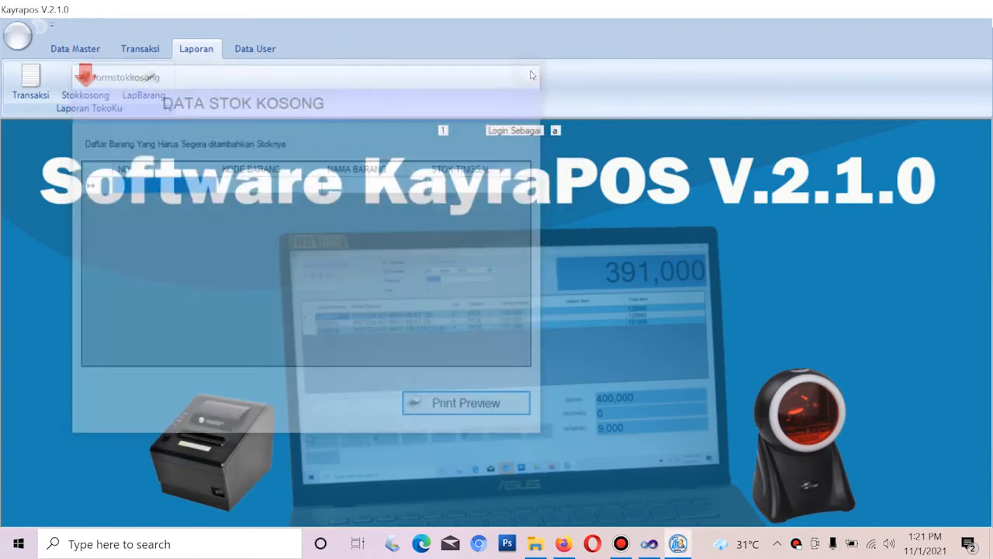
left_click(140, 92)
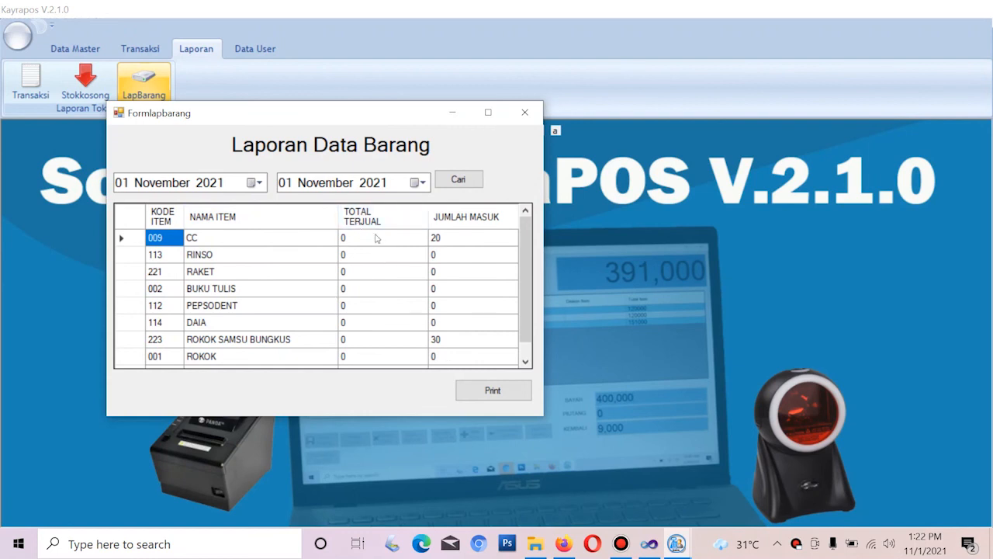
Rerun the item report from 1 October to 1 November 2021, showing 3 ROKOK SAMSU BUNGKUS sold, then close it
scroll(526, 232, "down", 1)
scroll(526, 232, "up", 1)
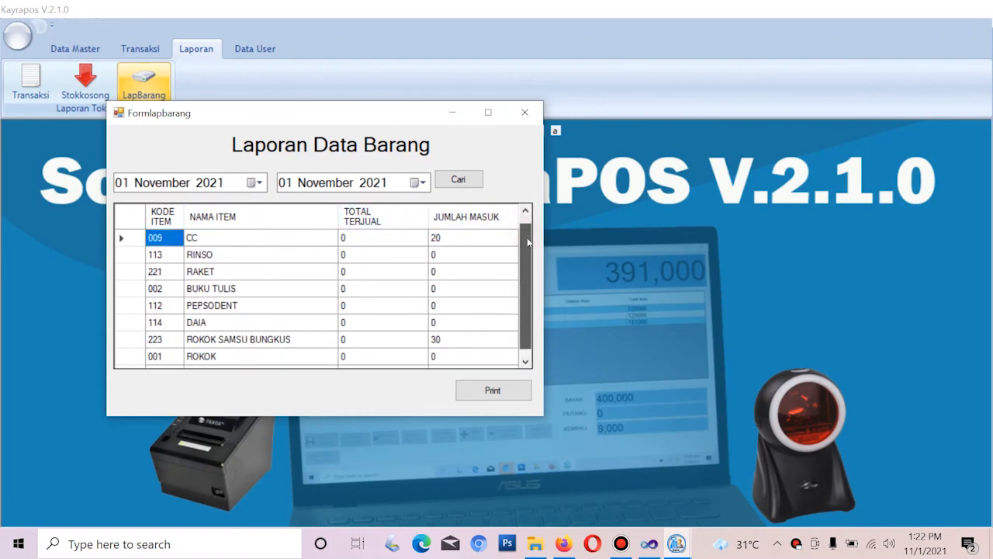
left_click(450, 245)
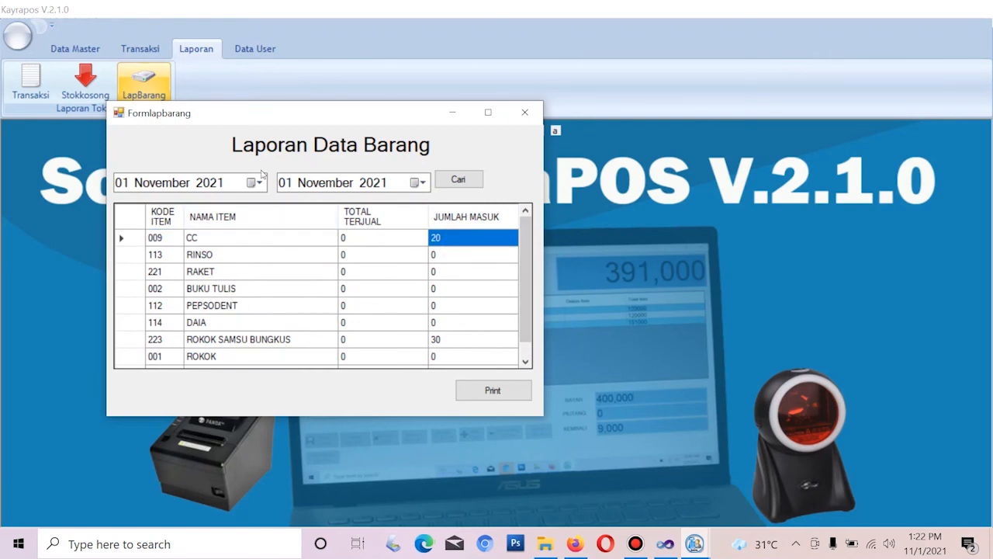
left_click(258, 182)
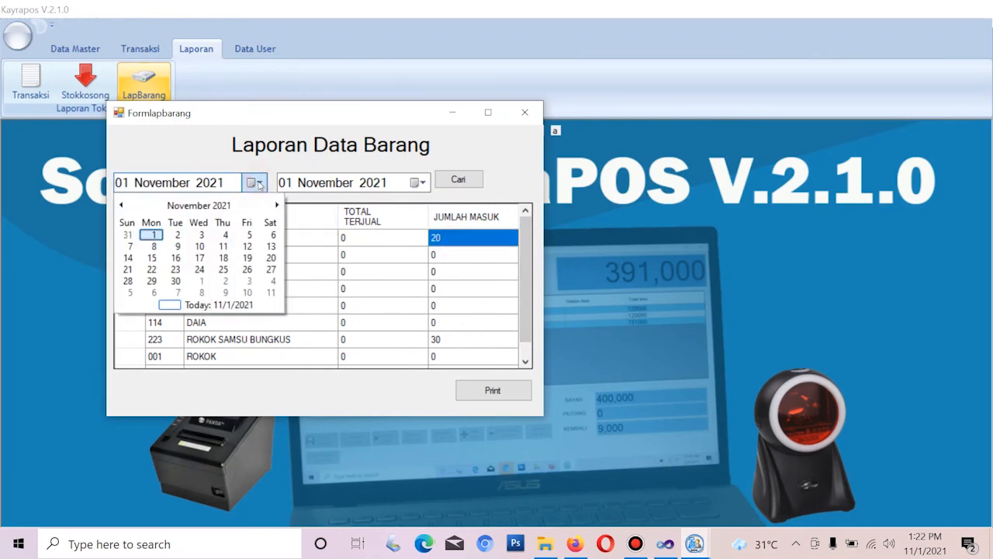
left_click(121, 205)
left_click(245, 235)
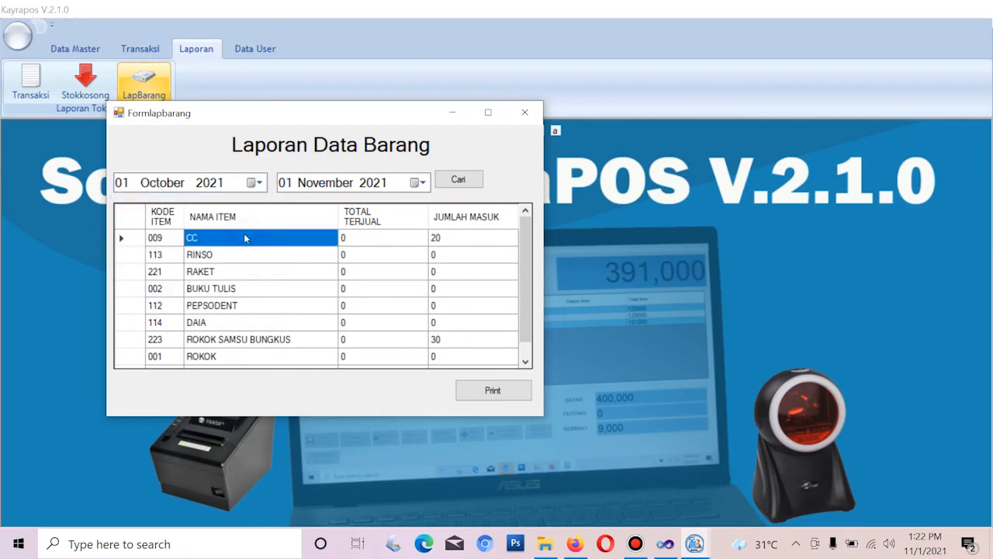
left_click(473, 186)
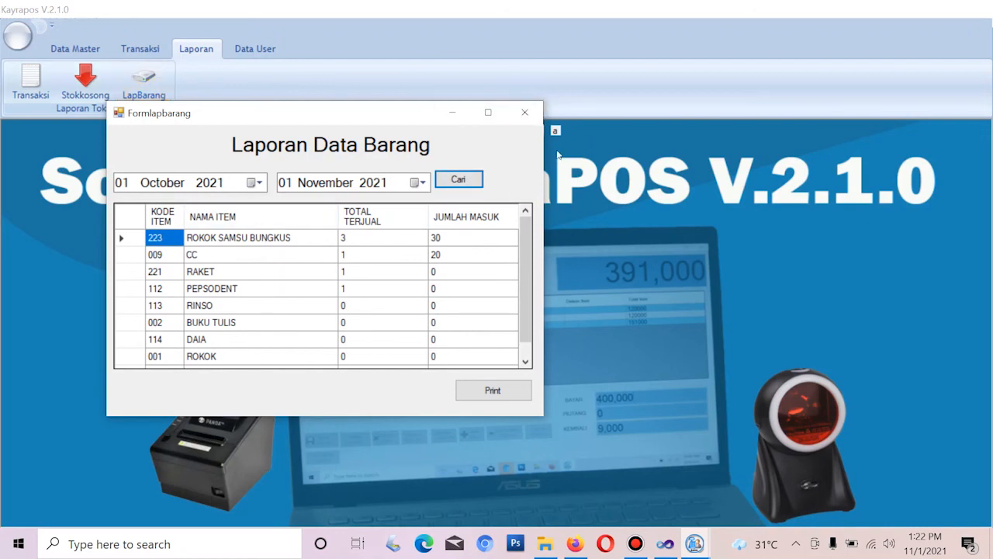
left_click(527, 114)
left_click(258, 49)
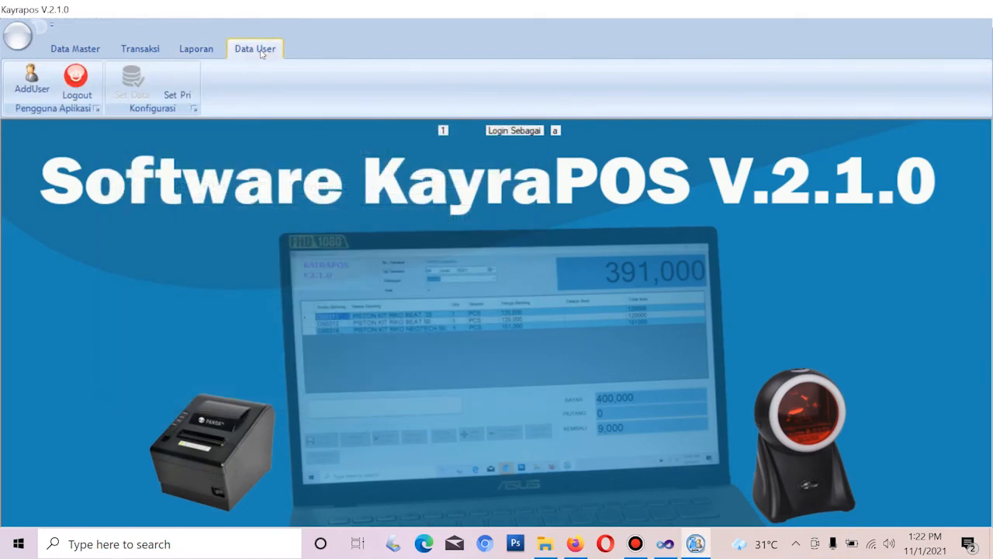
Review the user accounts, select the operator row, close Formuser, and start entering the operator's password
left_click(32, 79)
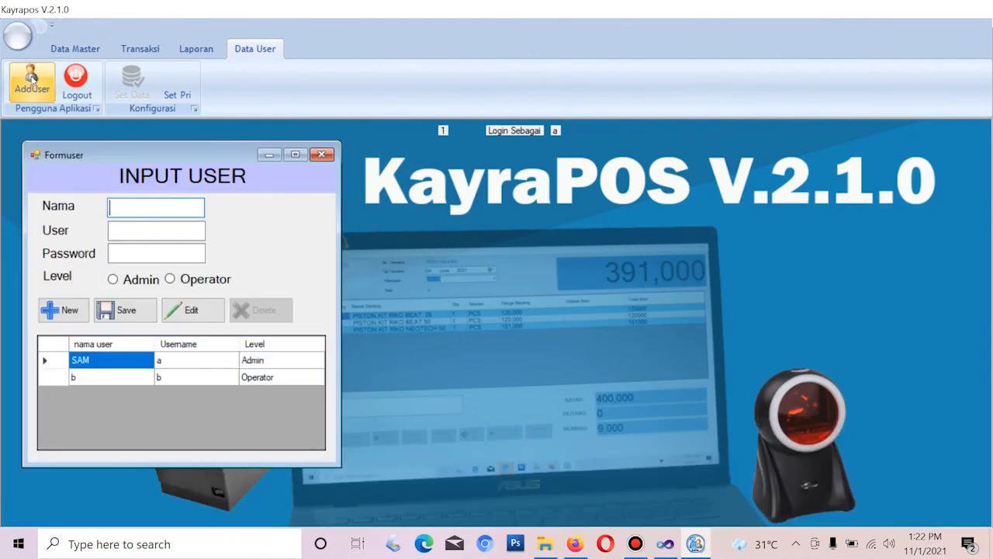
left_click_drag(99, 147, 160, 119)
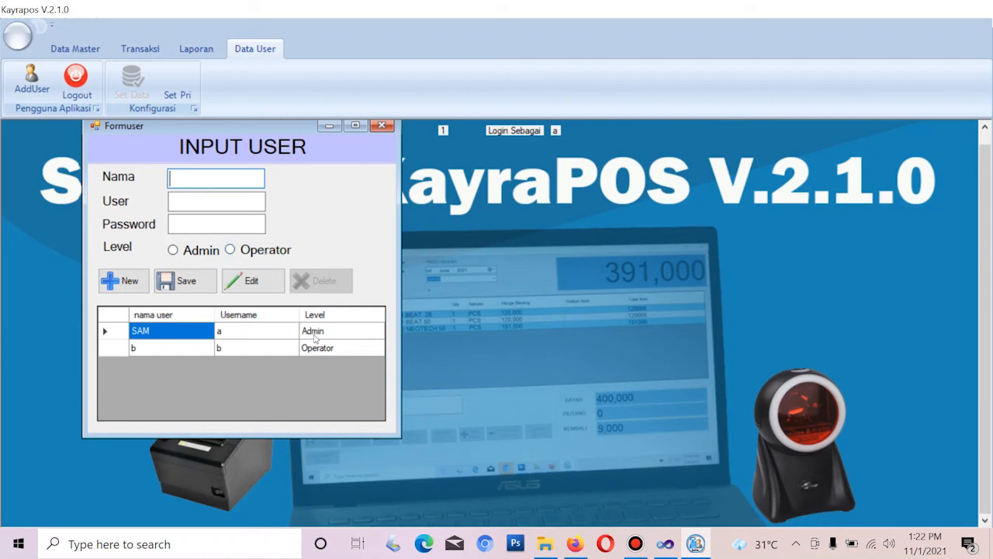
left_click(188, 355)
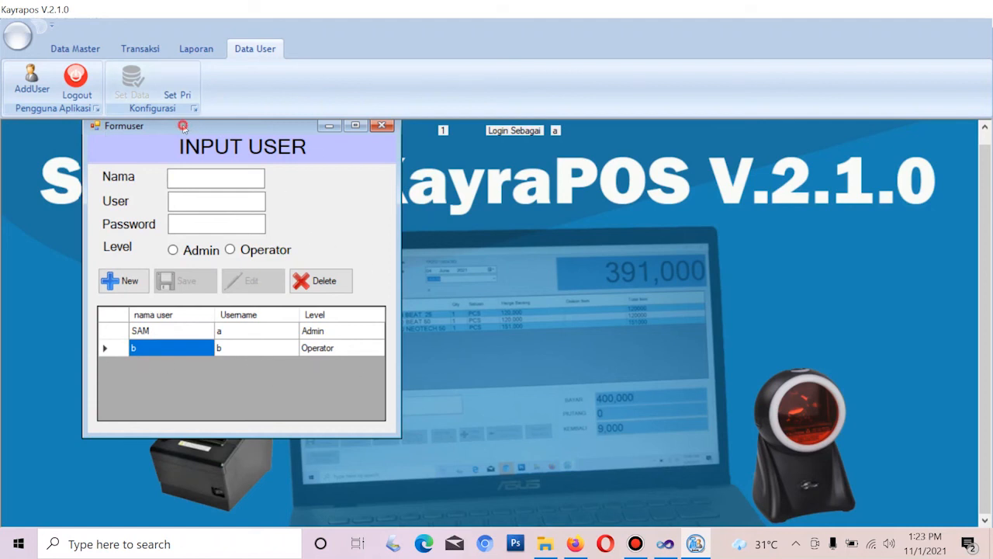
left_click_drag(182, 125, 120, 149)
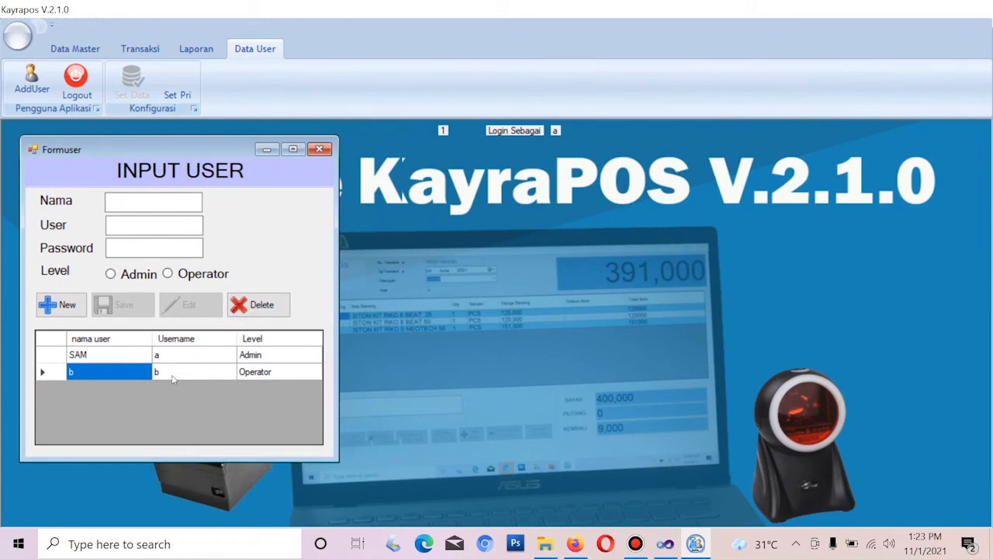
left_click(319, 148)
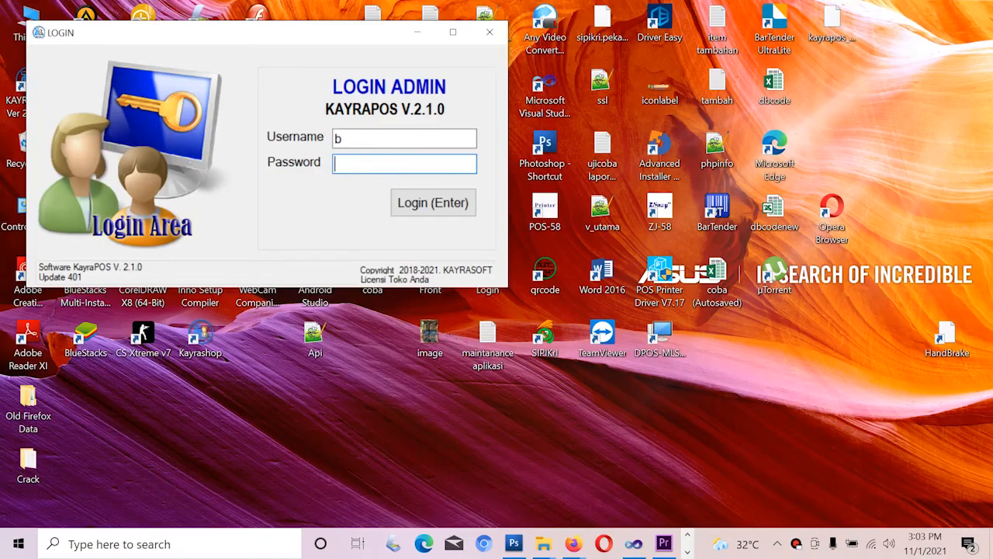
type("b")
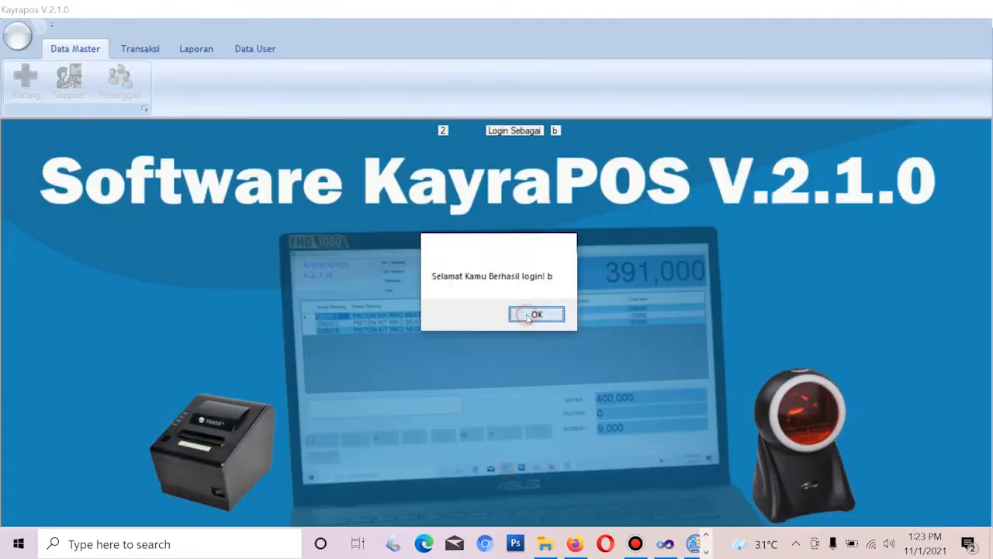
Log in as the operator, dismiss the low-stock warning, and open the Kasir cashier screen
left_click(536, 313)
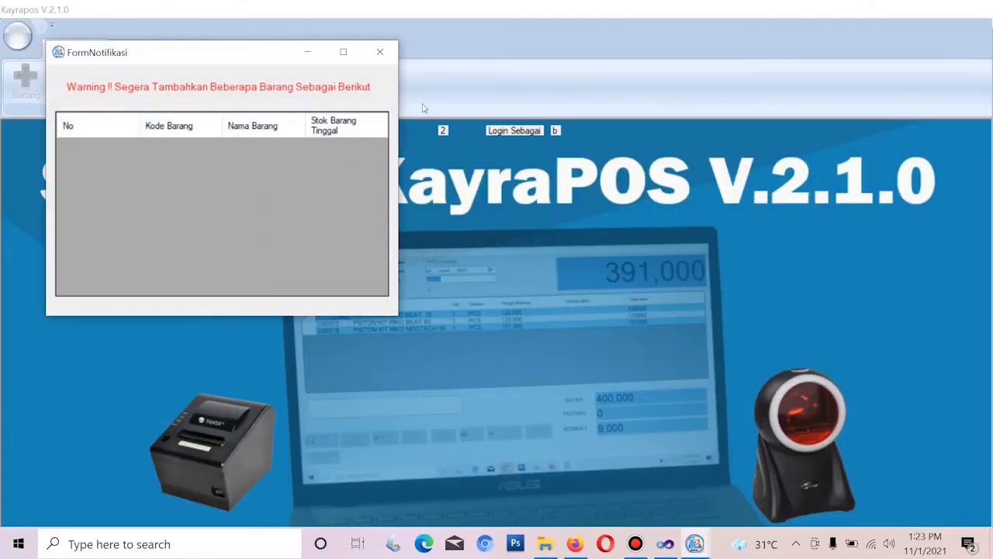
left_click(385, 54)
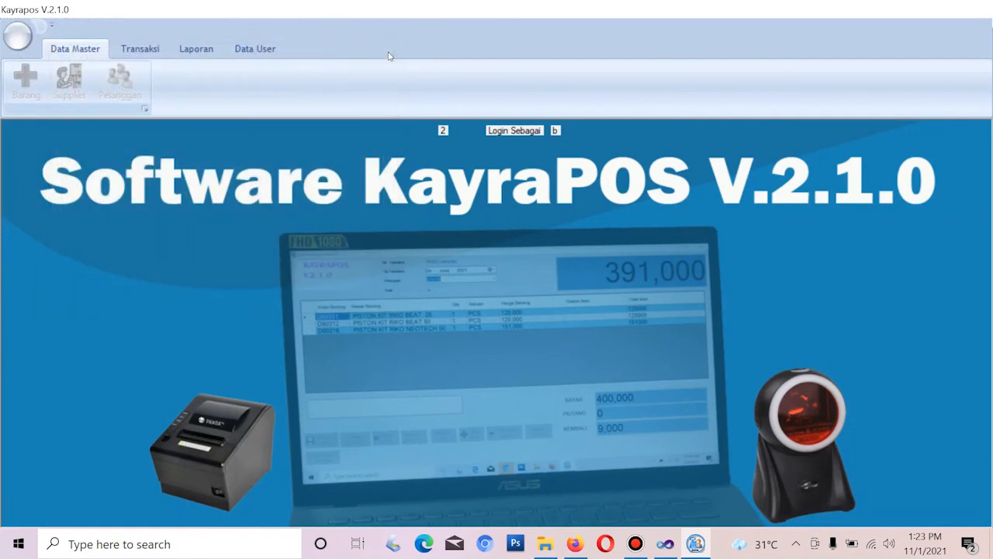
left_click(141, 46)
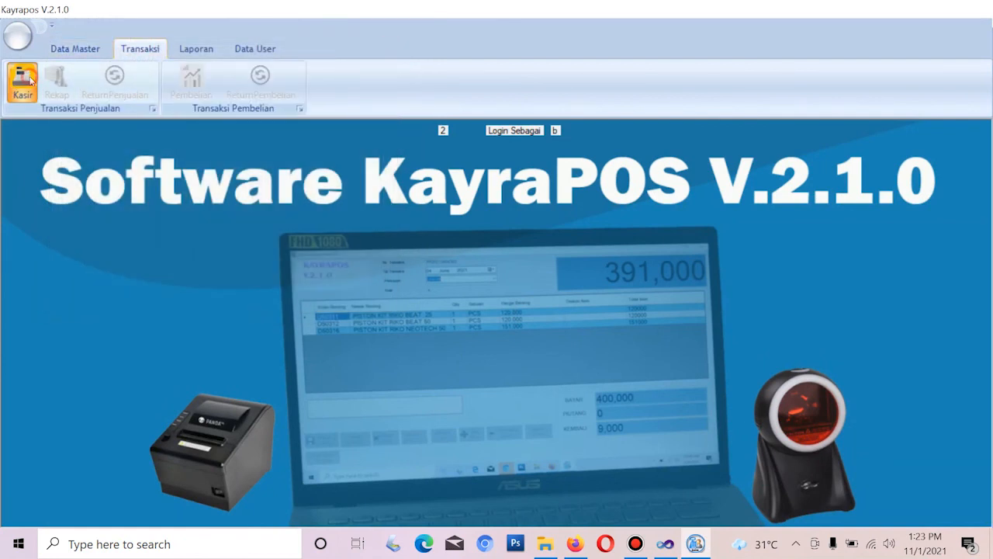
left_click(30, 81)
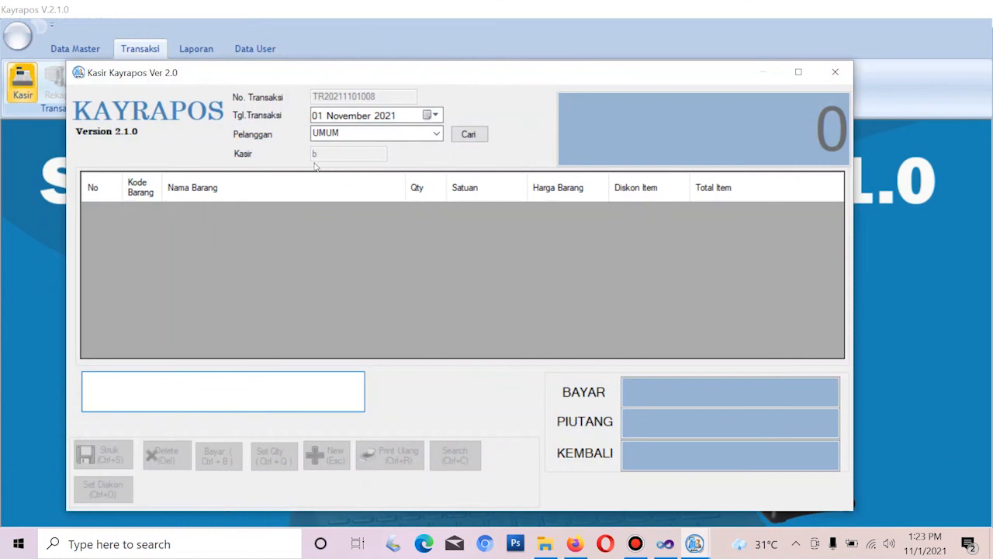